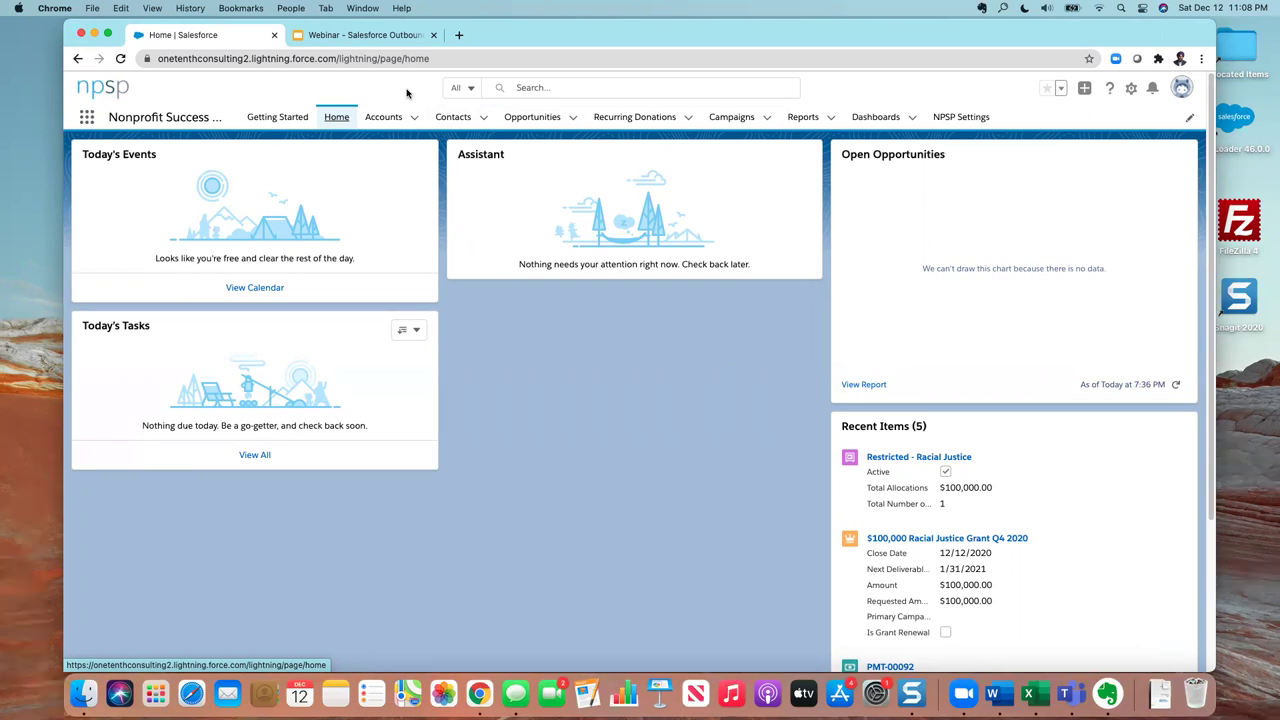
- Open the $100,000 Racial Justice Grant Q4 2020 opportunity and review its donation details, grant information, payments and GAU allocations
click(574, 119)
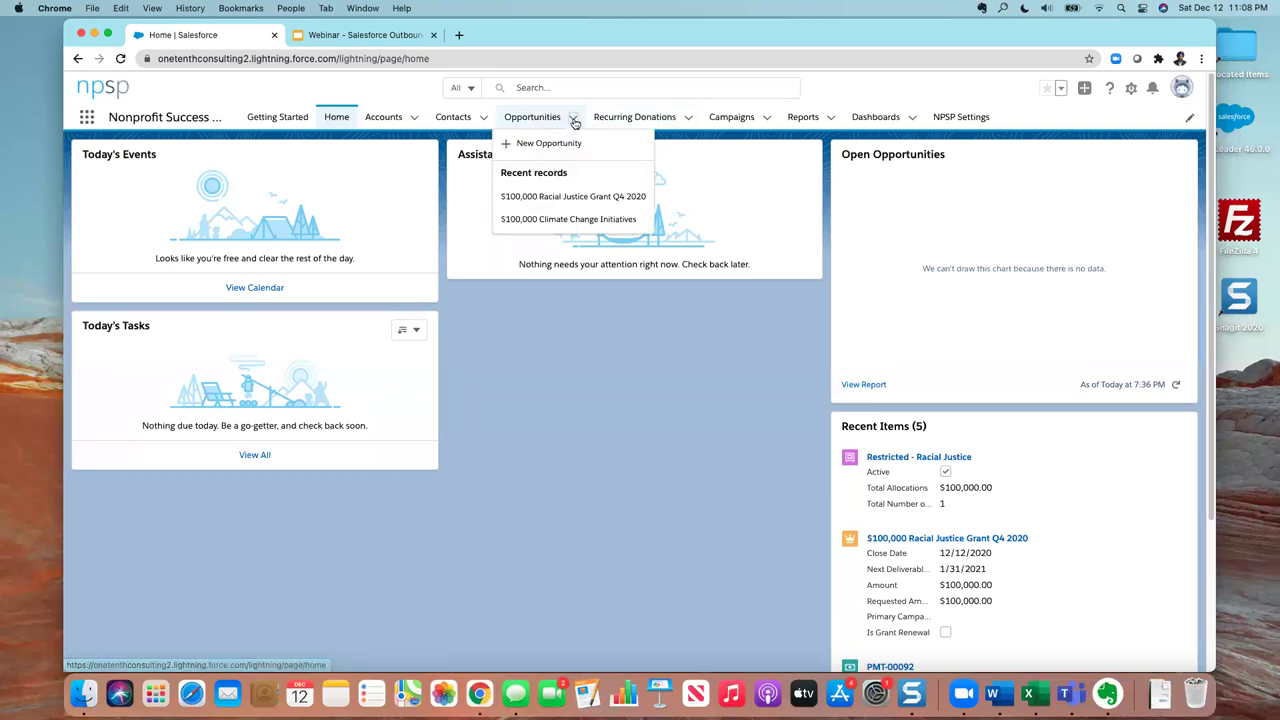
click(575, 197)
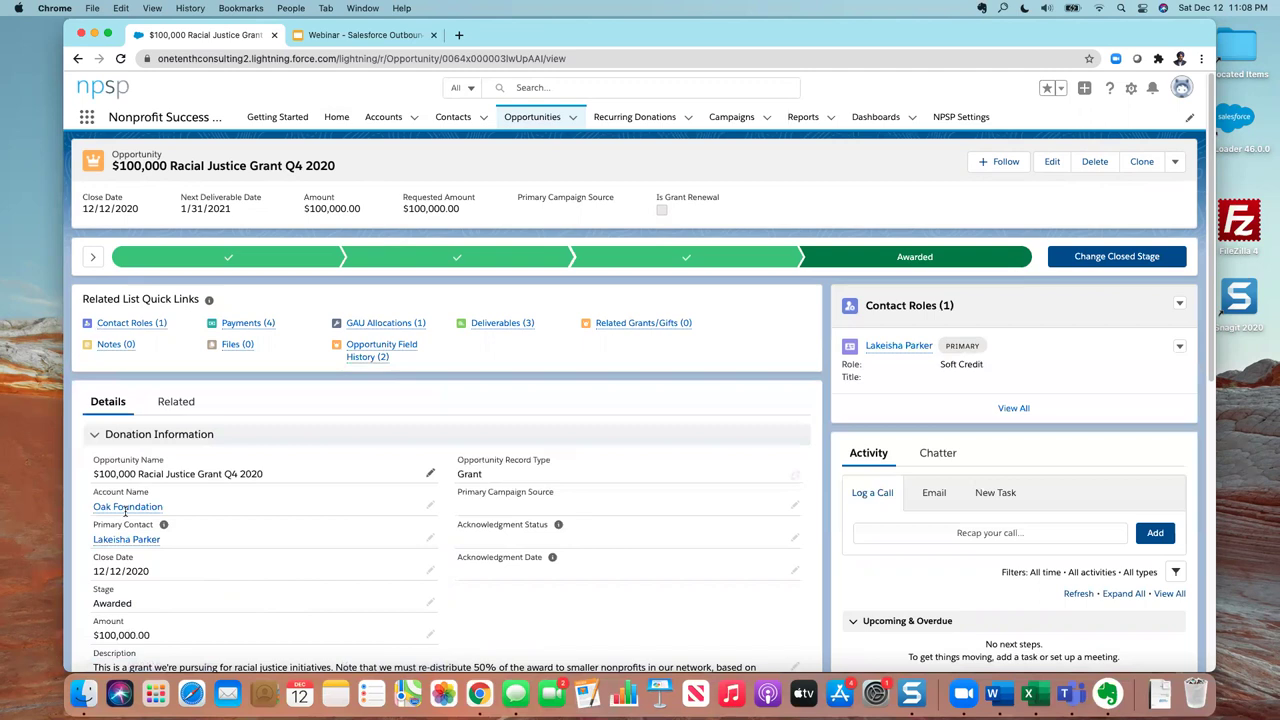
scroll(173, 529, down, 1)
mouse_move(166, 467)
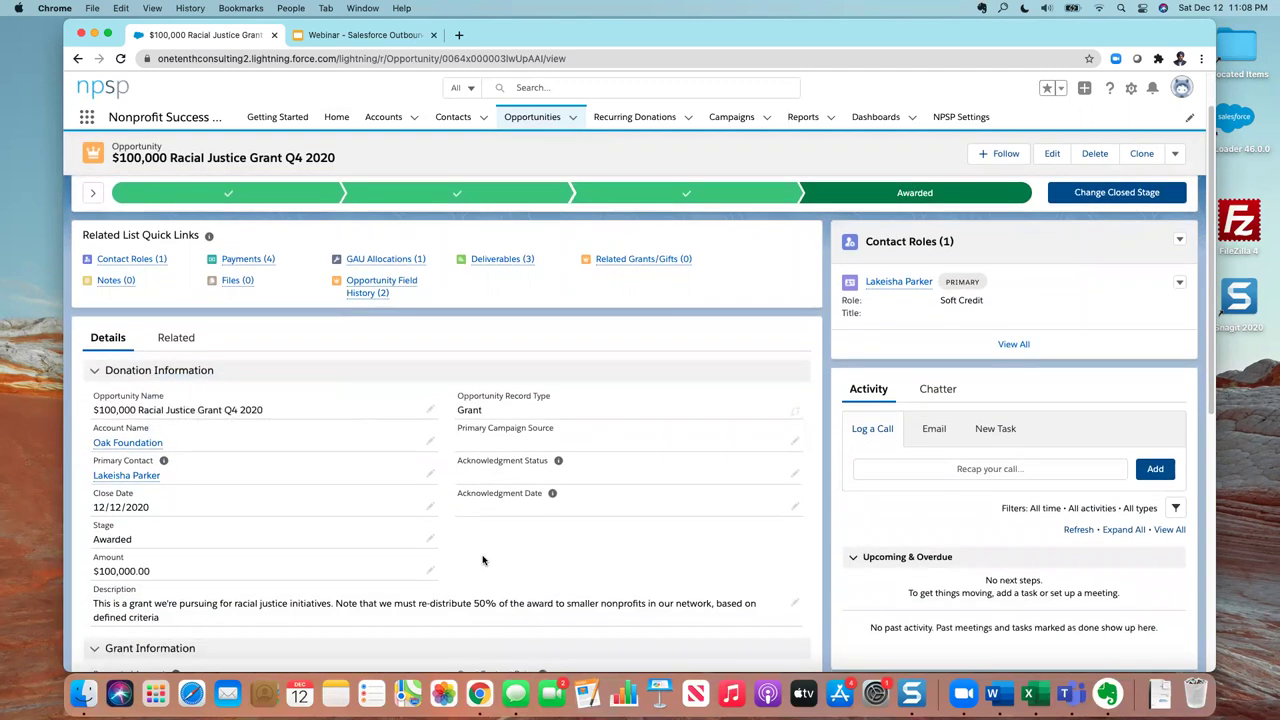
scroll(440, 540, down, 2)
scroll(482, 560, down, 1)
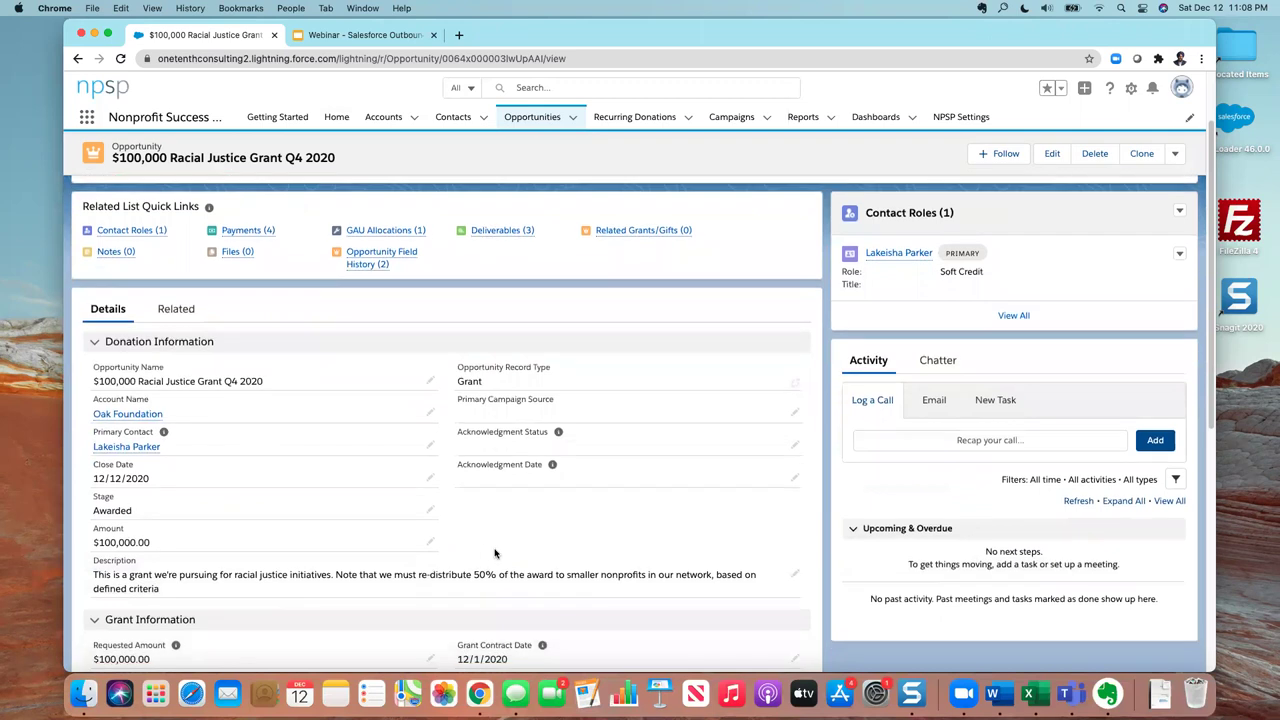
scroll(495, 553, down, 3)
scroll(495, 554, down, 2)
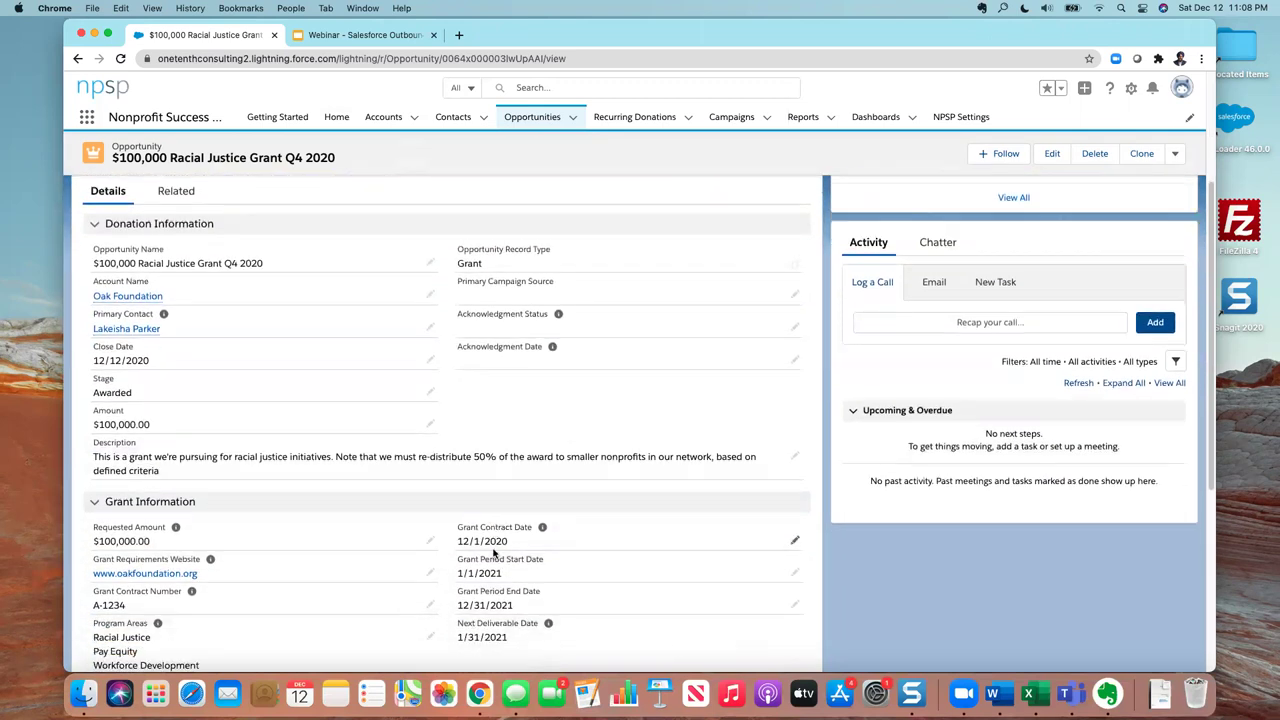
scroll(493, 553, down, 4)
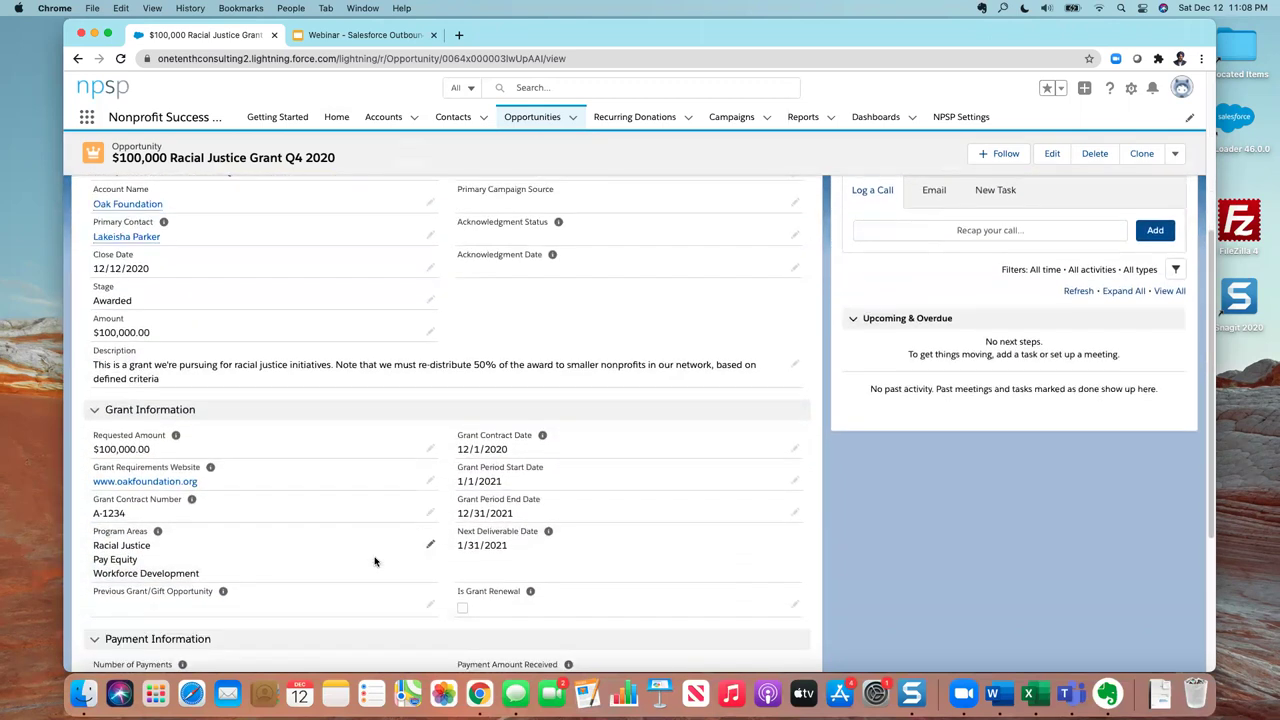
scroll(375, 561, down, 5)
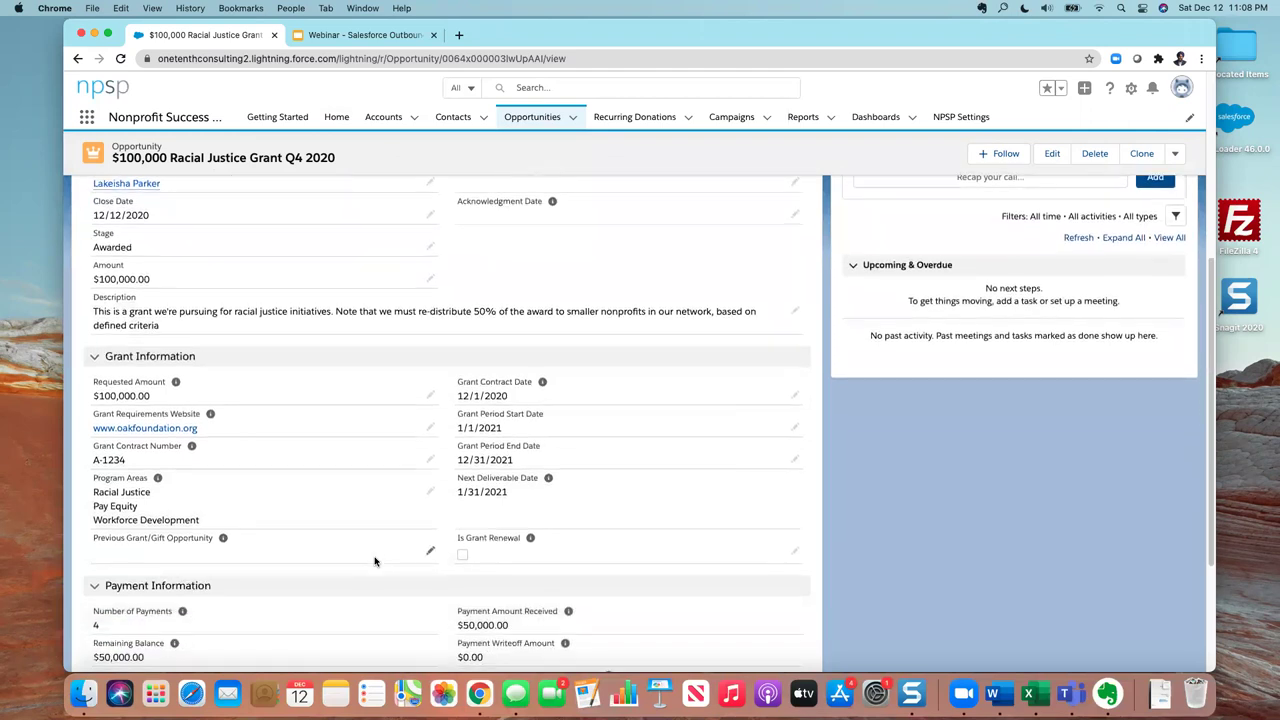
scroll(375, 561, up, 15)
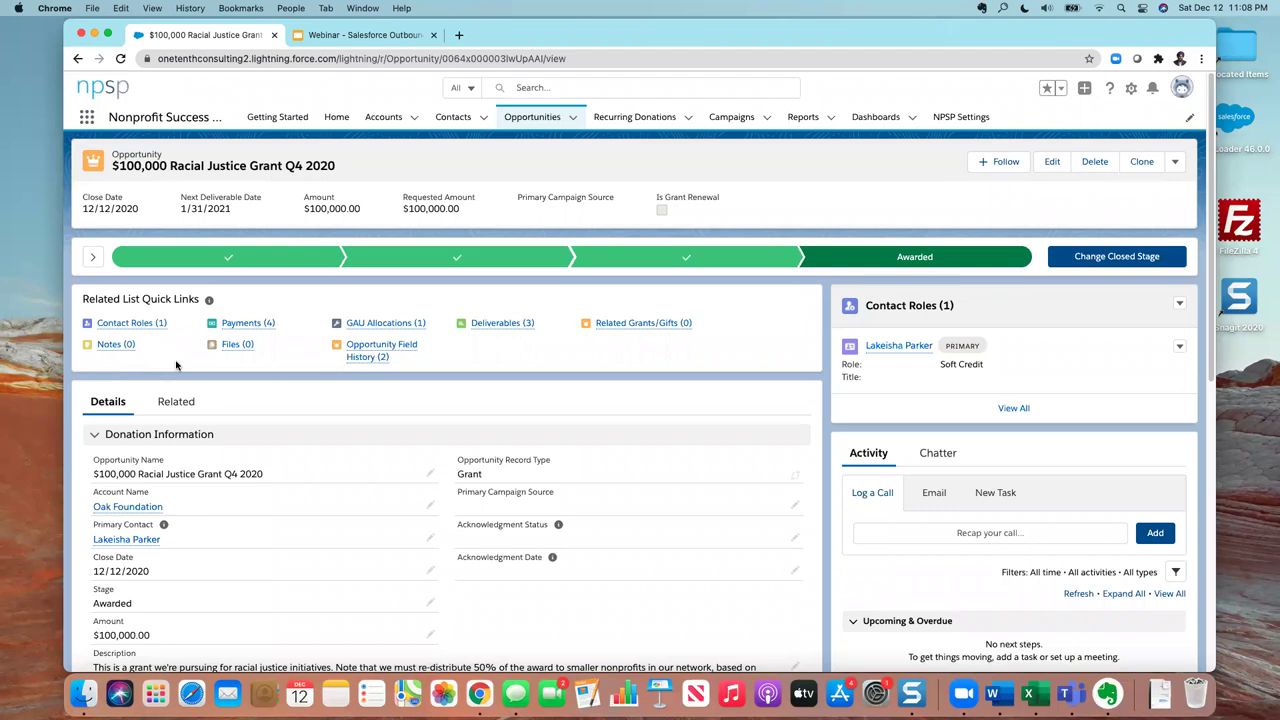
mouse_move(249, 328)
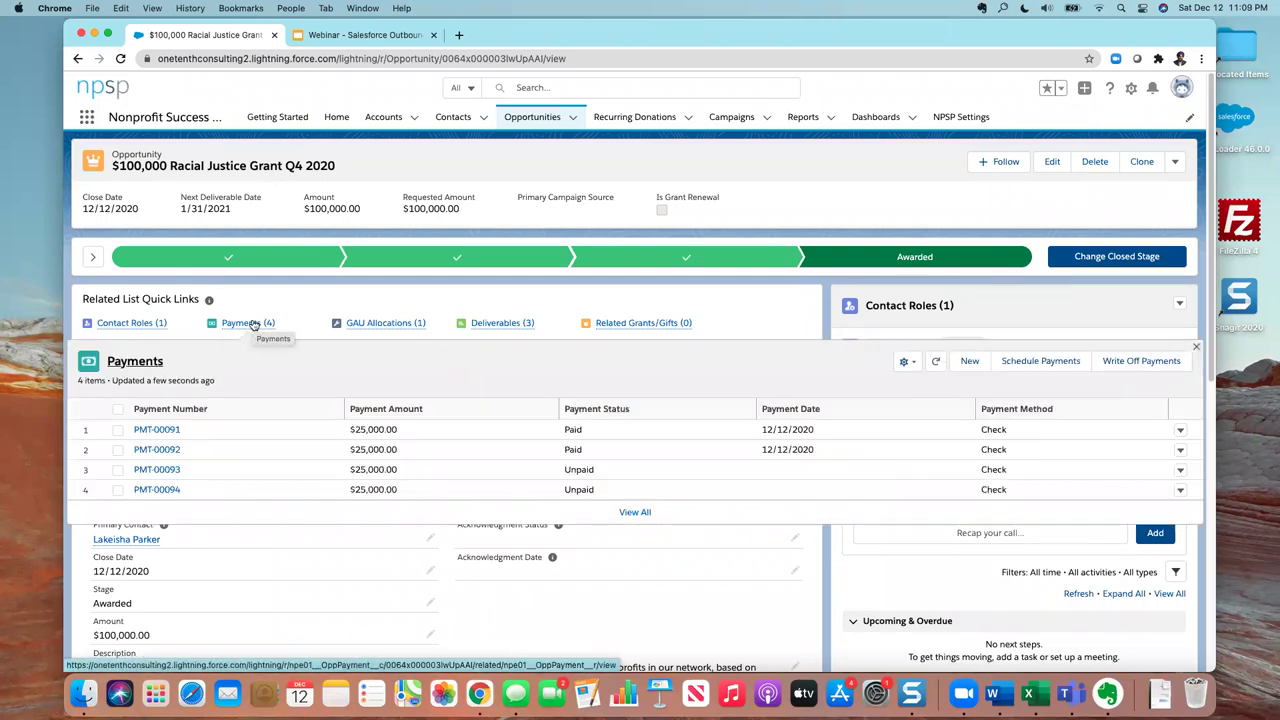
mouse_move(370, 328)
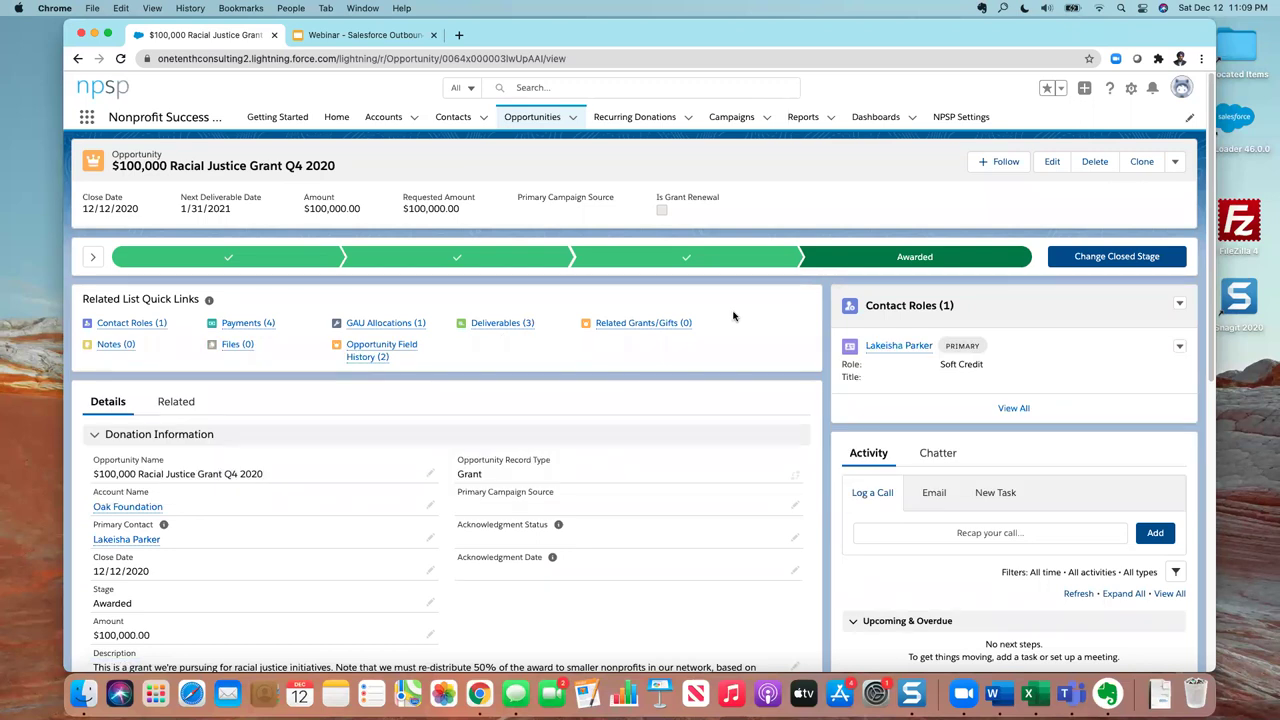
- Switch to the Outbound Funds app and start a new funding program named "$50,000 Racial Justice Regrants"
click(83, 118)
click(127, 268)
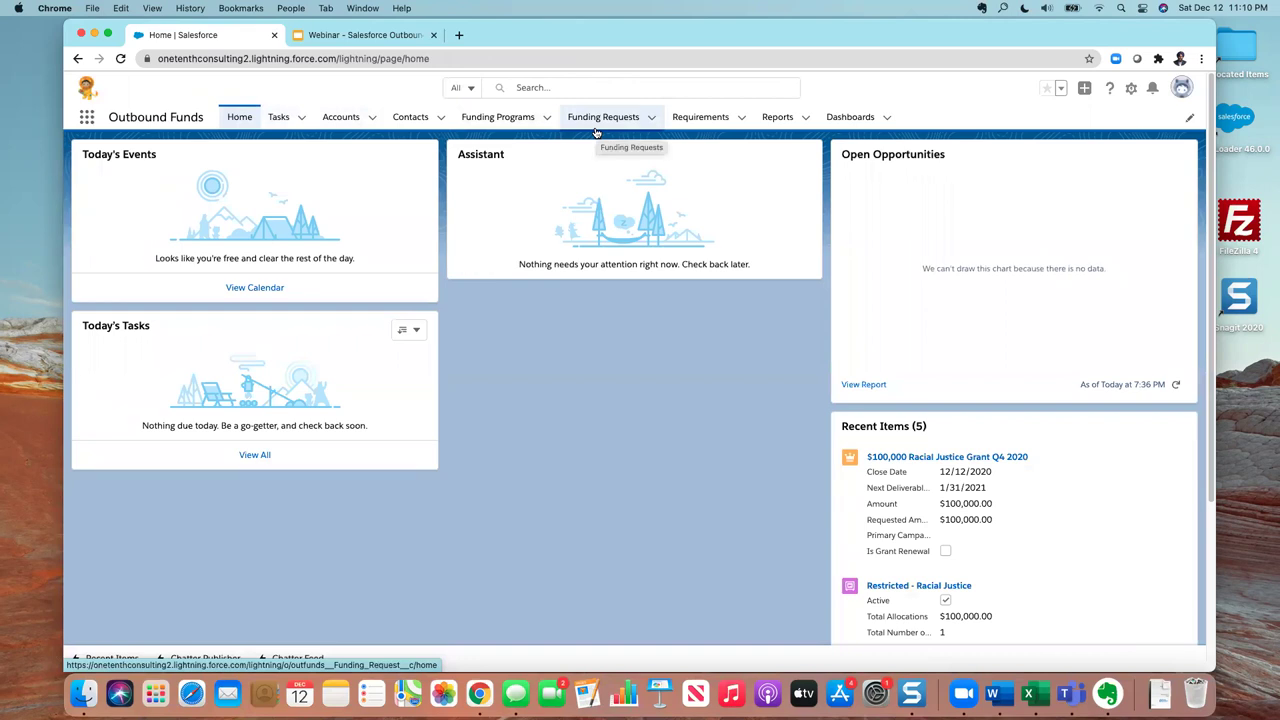
click(545, 118)
click(534, 145)
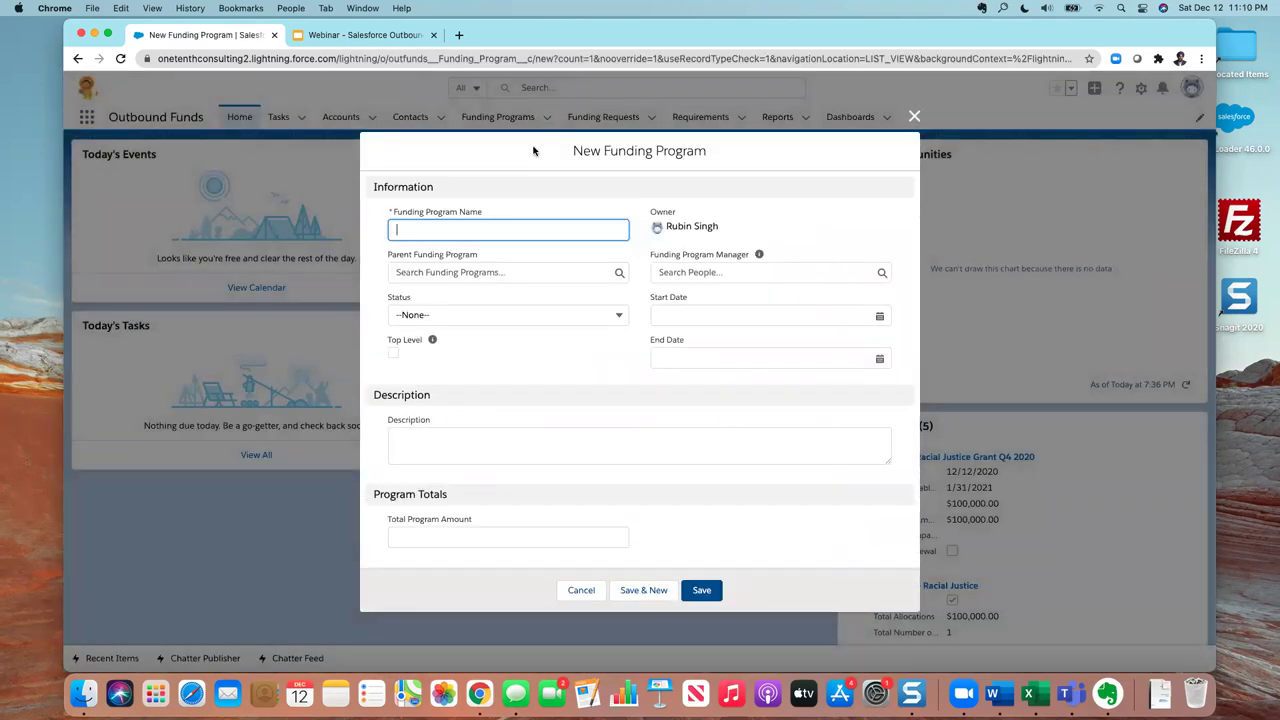
text($)
text(50,000)
text(Racial)
text( Ju)
text(st)
text(toce R)
key(BackSpace)
key(BackSpace)
key(BackSpace)
key(BackSpace)
key(BackSpace)
text(ice Regrants)
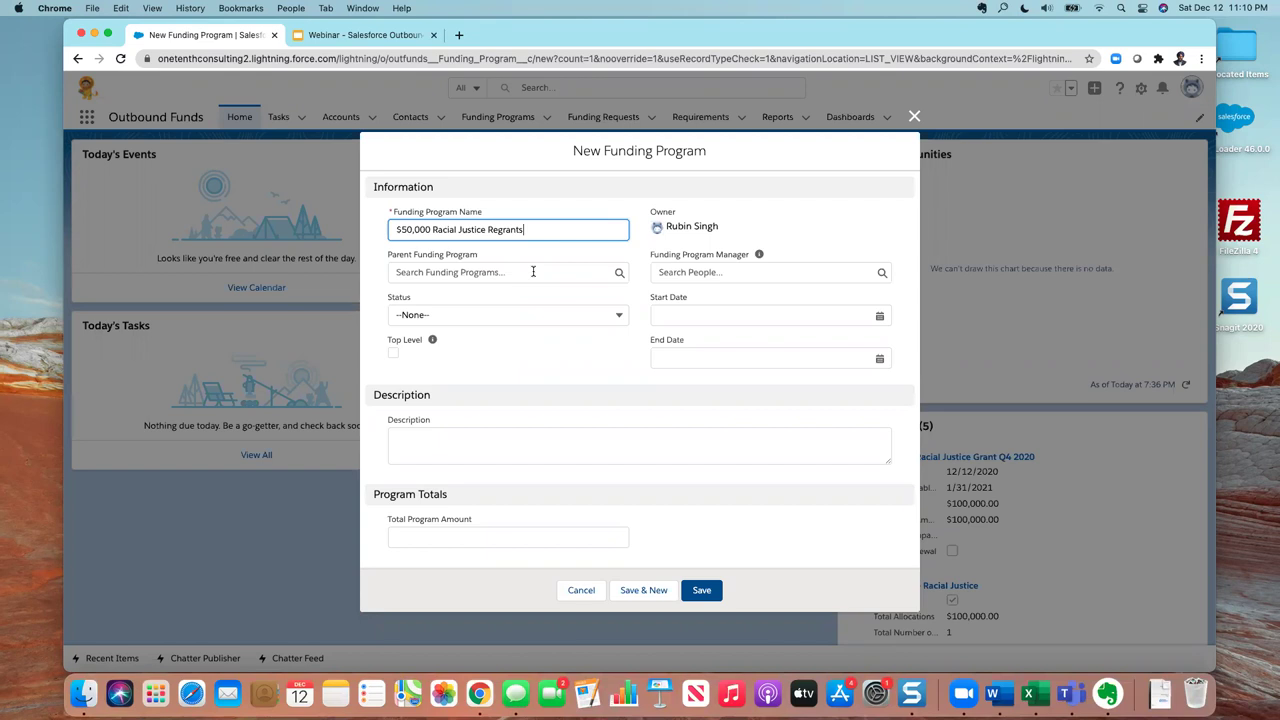
- Set the new funding program's status to In progress and its start date to 12/12/2020
click(548, 314)
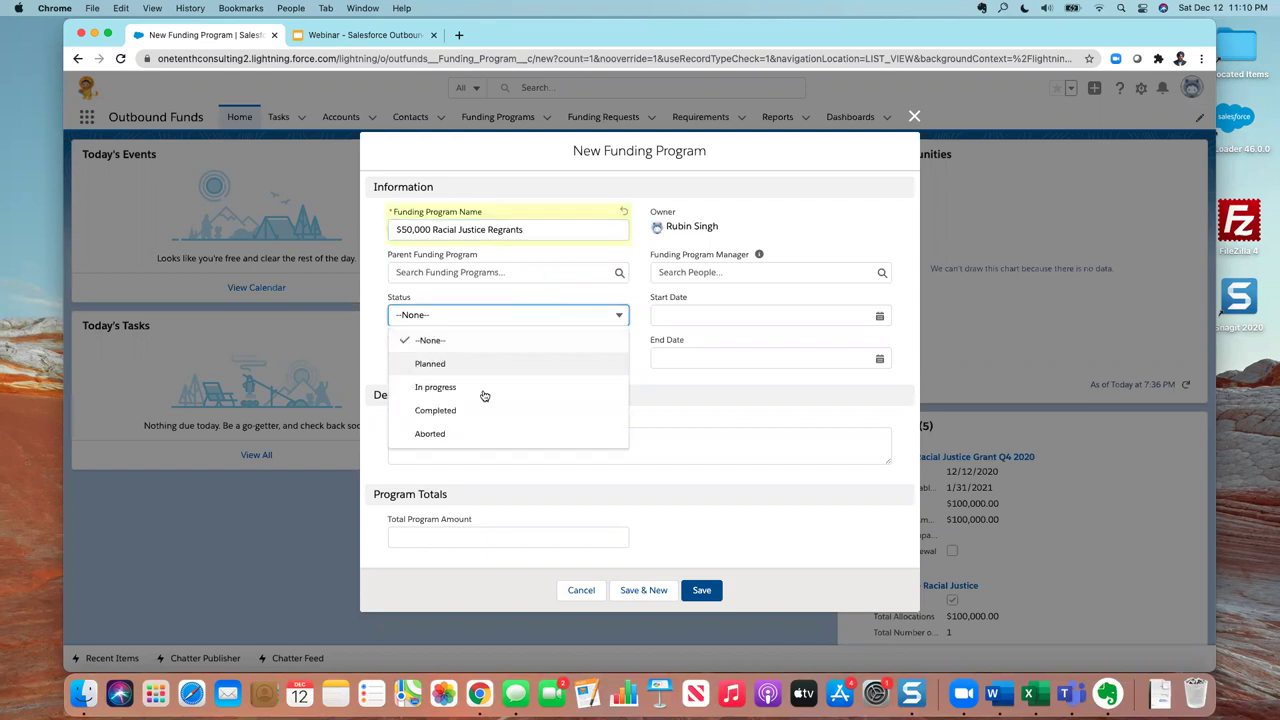
click(483, 395)
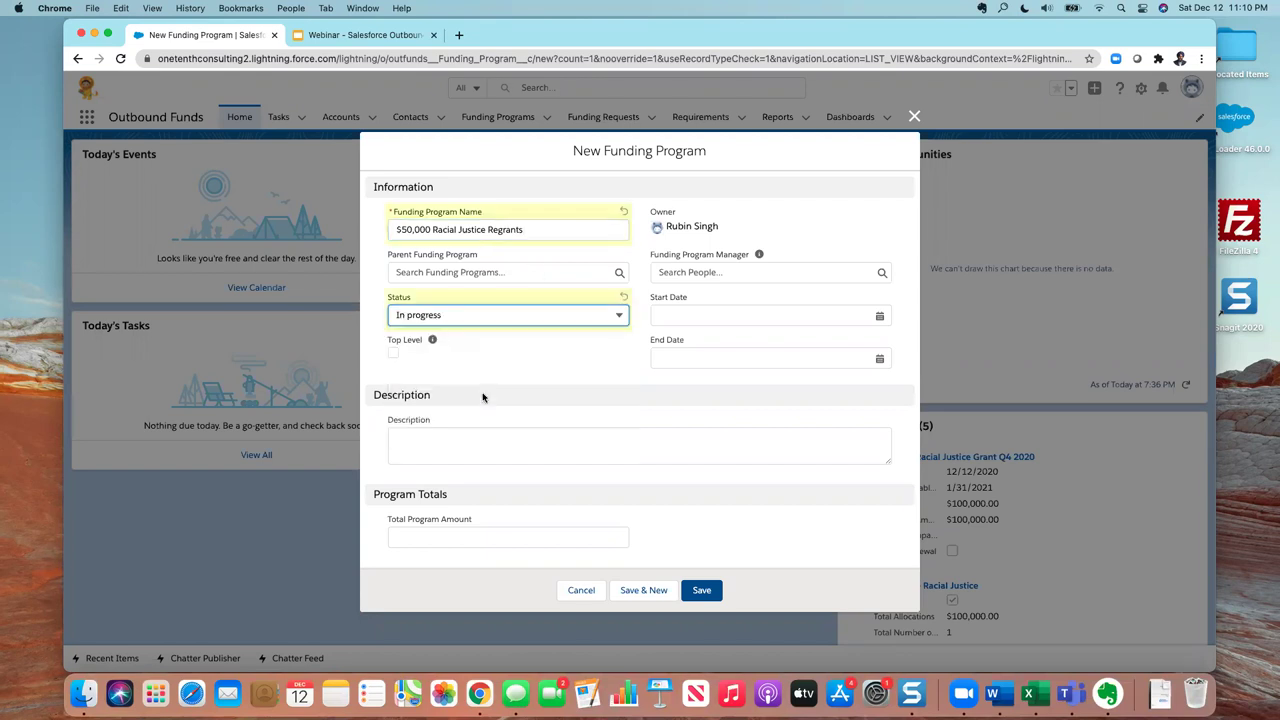
click(705, 315)
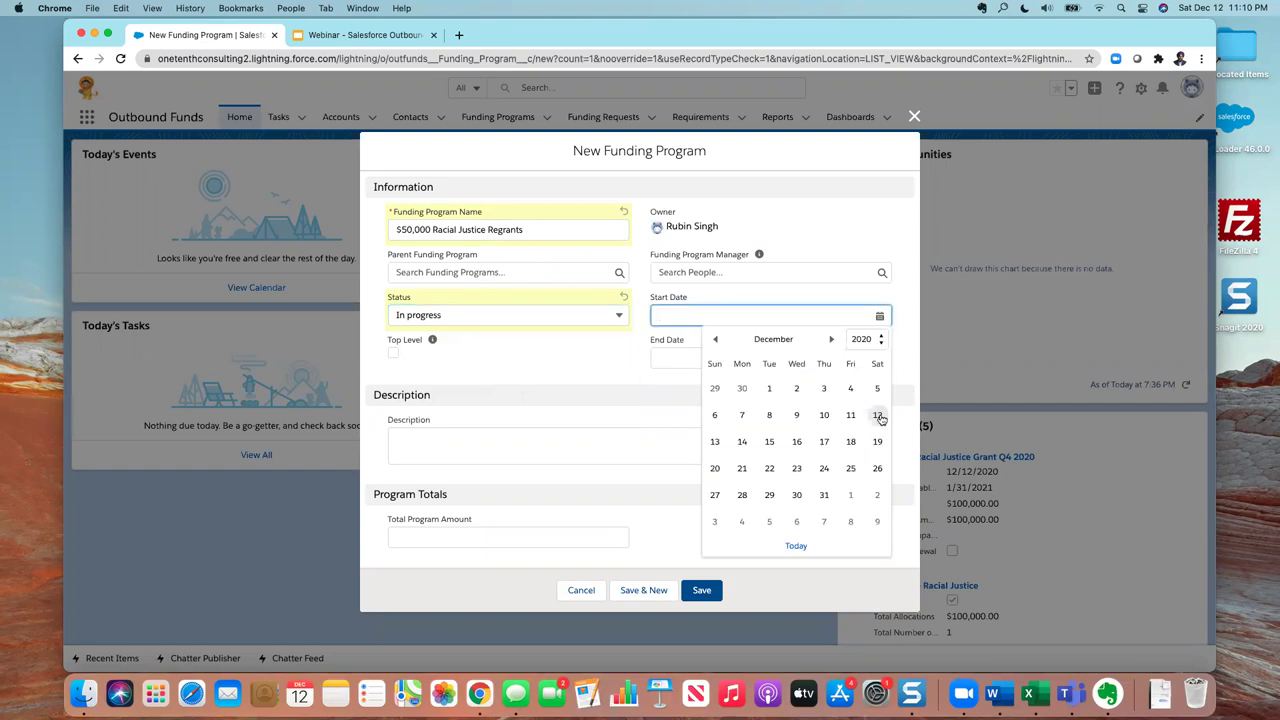
click(880, 419)
- Enter the program description "From the $100K Oak Foundation Grant, need to regrant 50% by end of 2021"
click(577, 443)
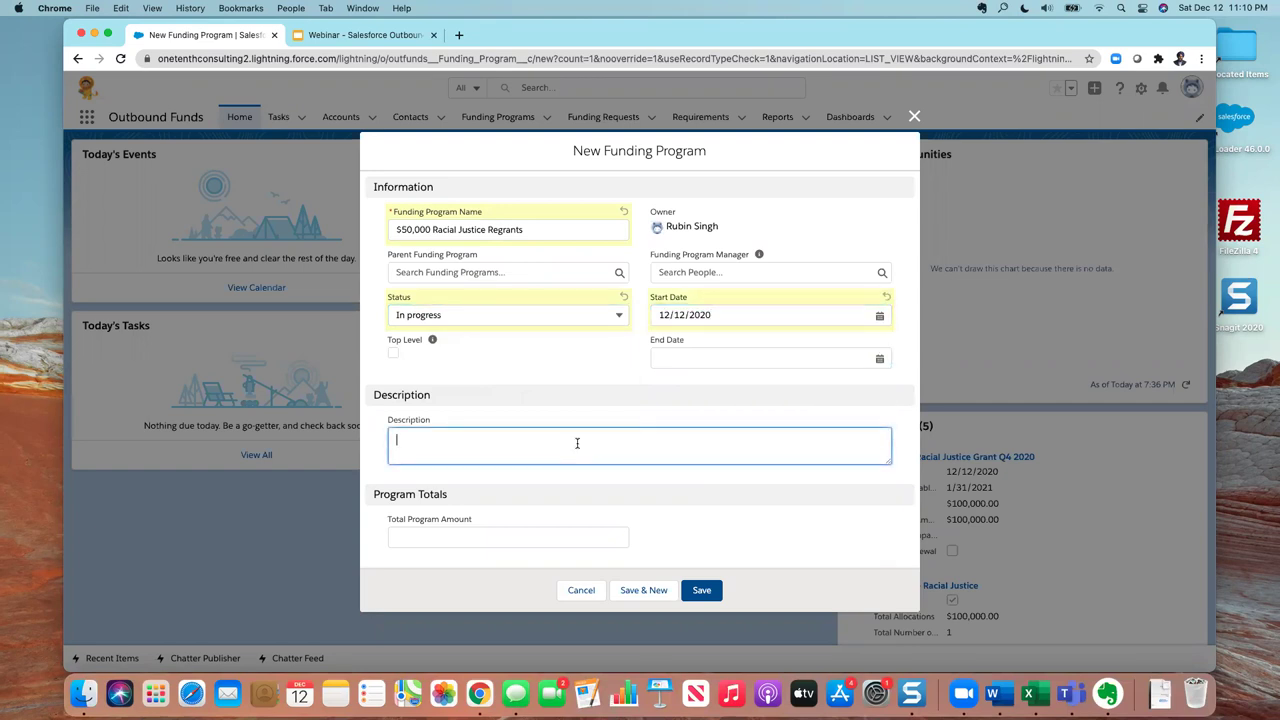
text(From the $100K Oaj Foundatio)
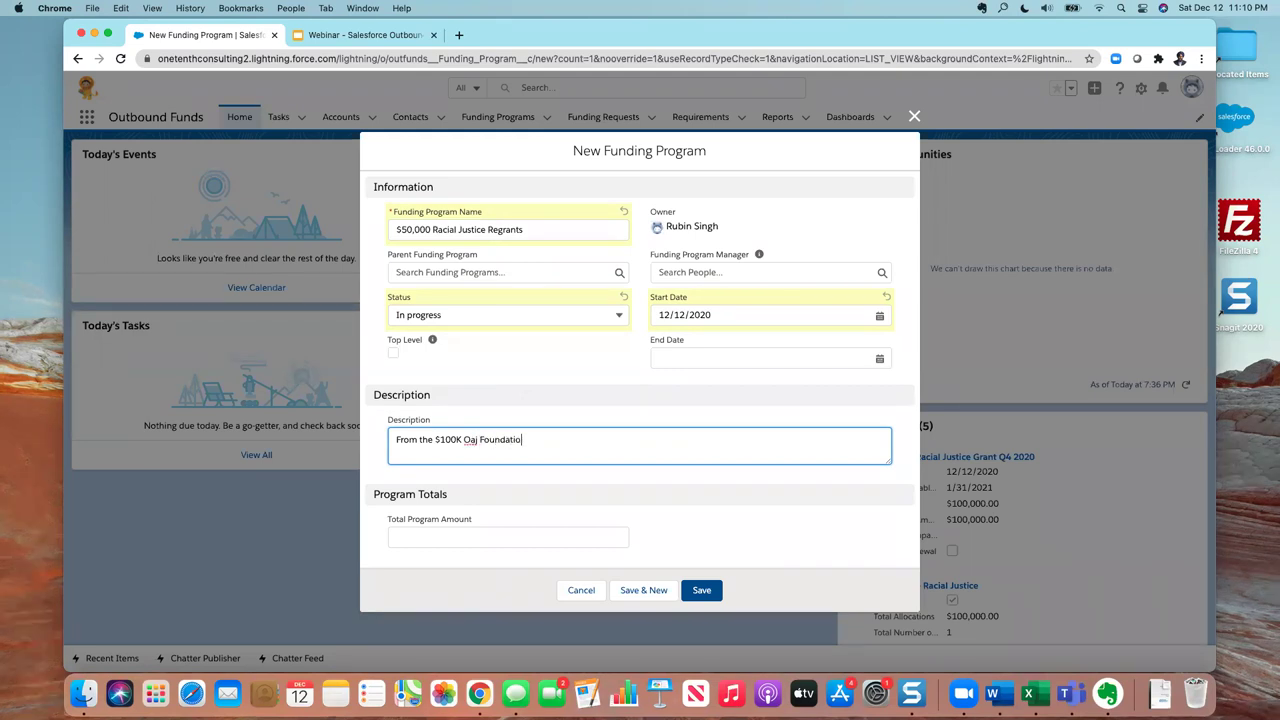
text(n Grant)
click(478, 439)
key(BackSpace)
text(k Foundation Grant, need to regrant 50%)
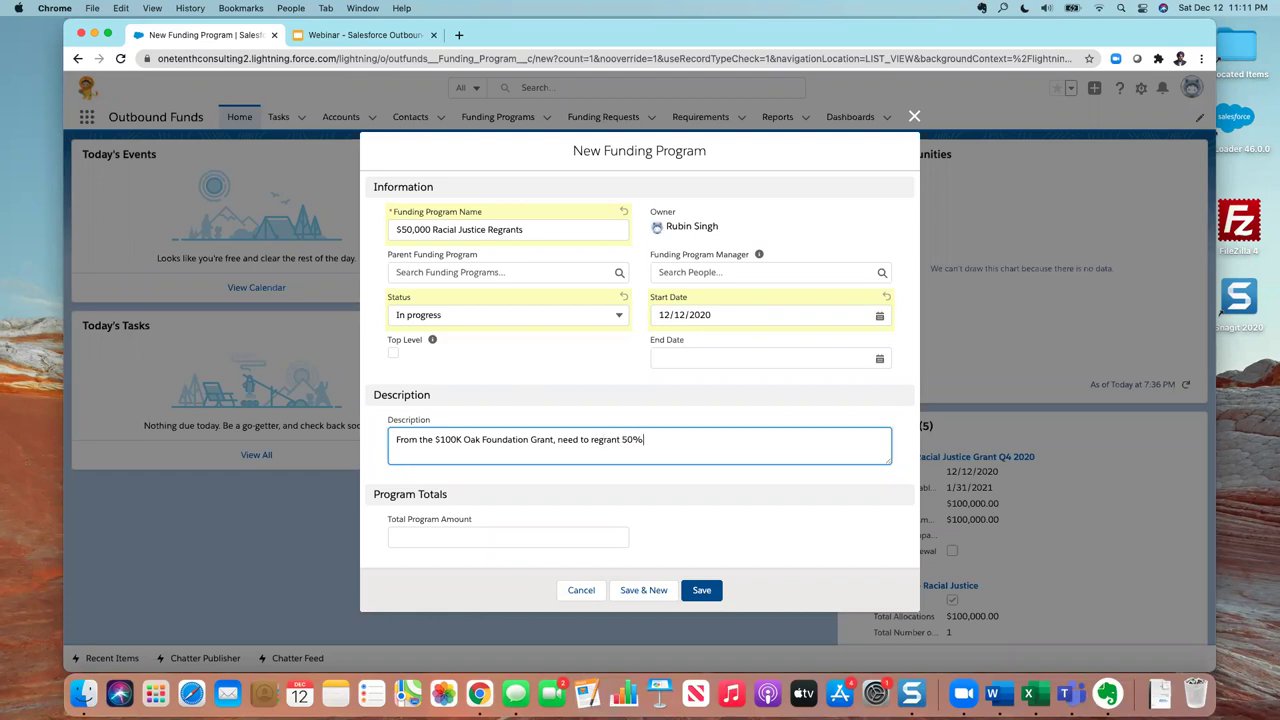
text( by end of 2021)
- Set the total program amount to 50000 and save the new funding program
click(511, 537)
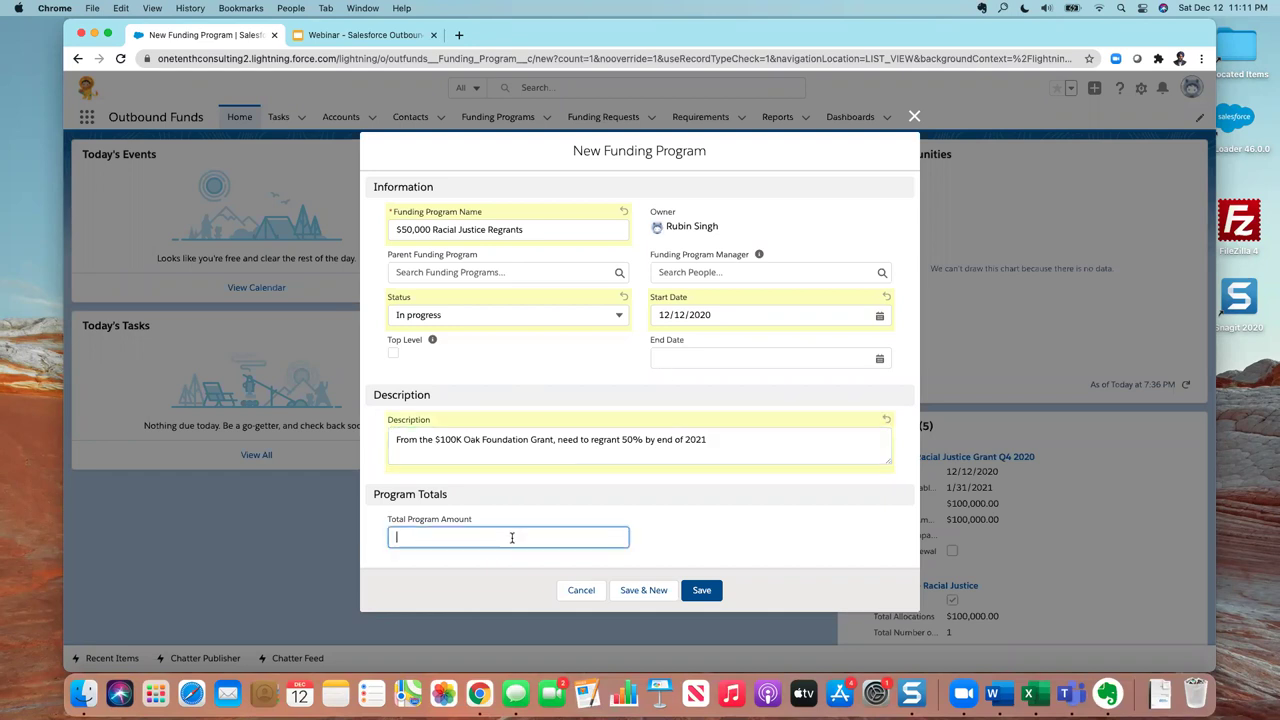
text(50000)
click(710, 594)
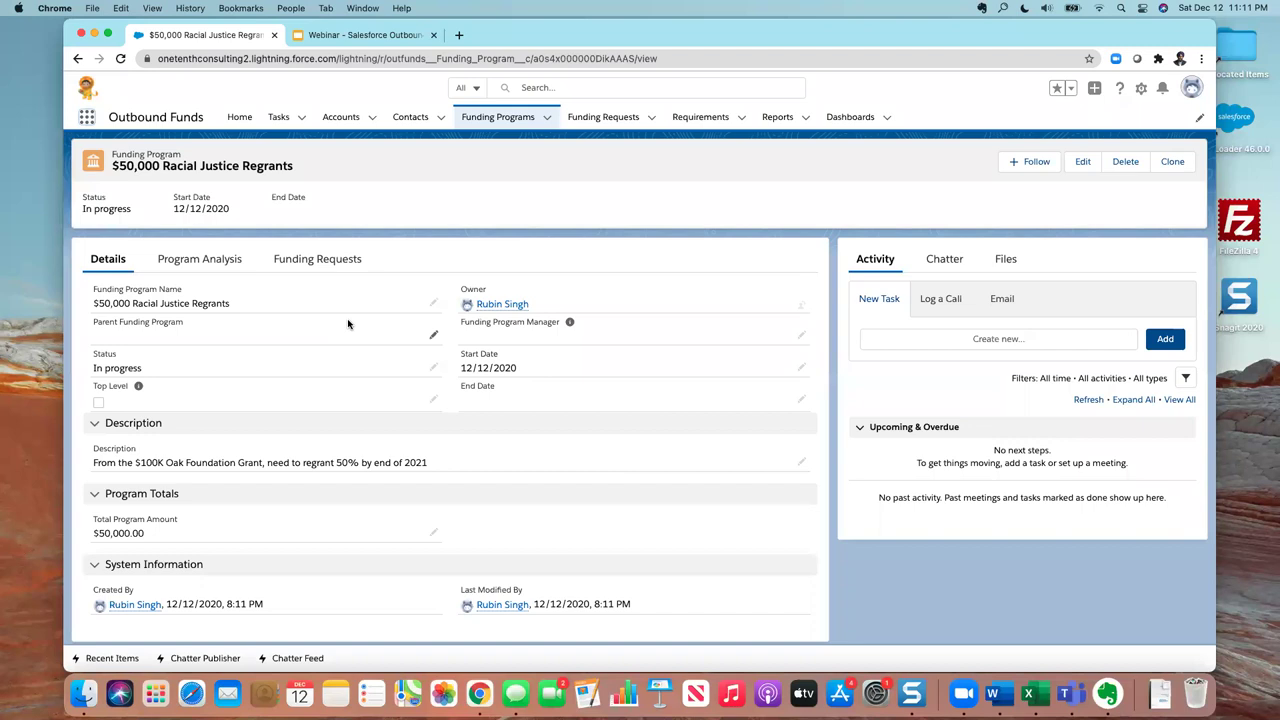
- Assign the program owner as the funding program manager and save the record
click(801, 335)
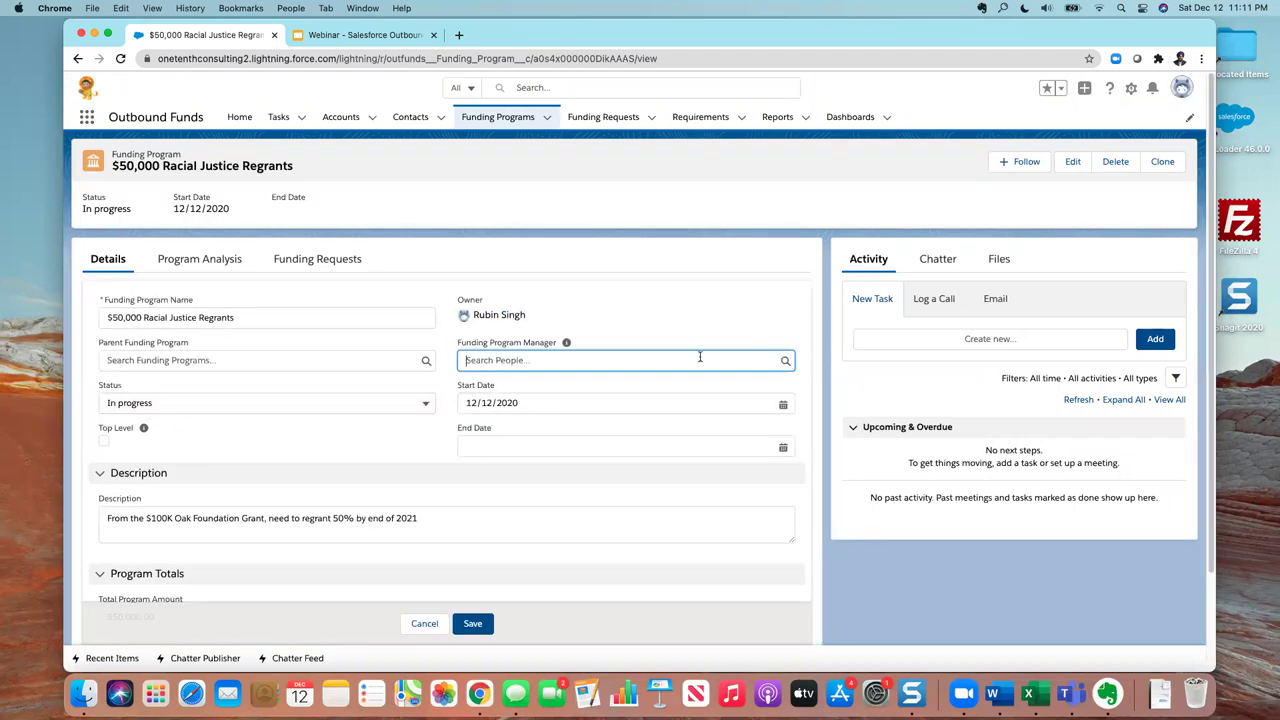
text(rub)
click(614, 403)
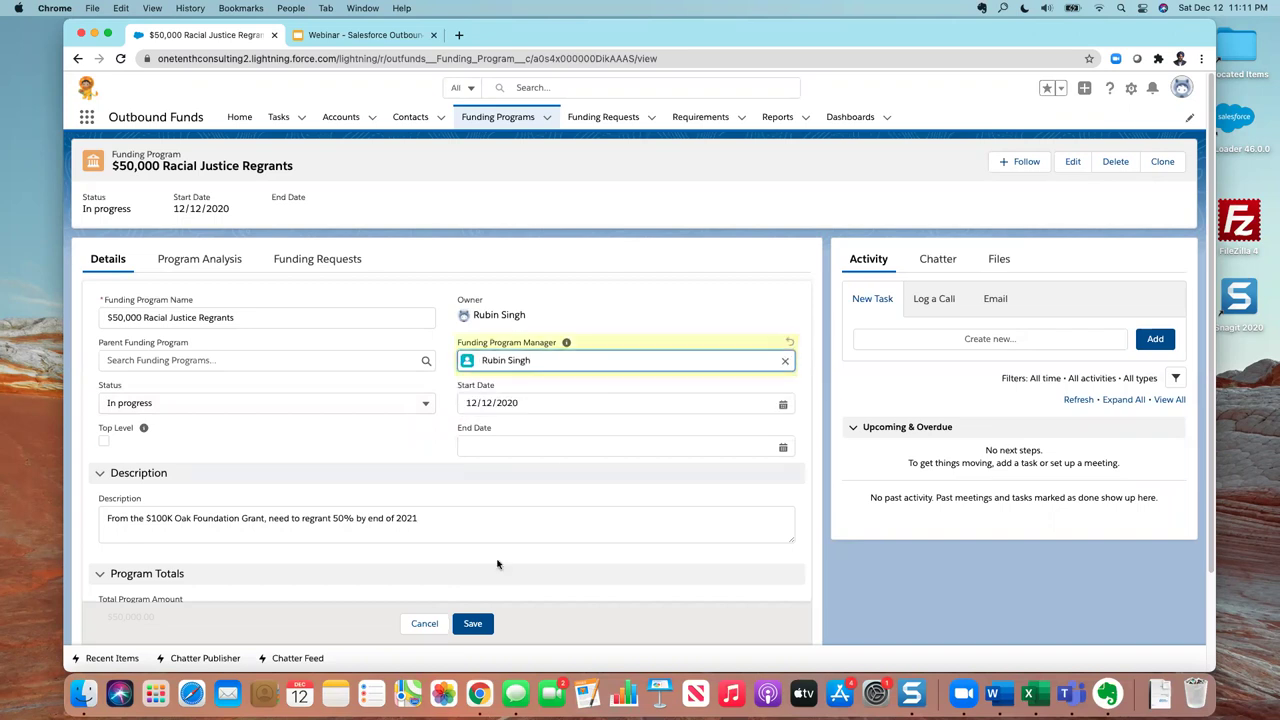
click(472, 623)
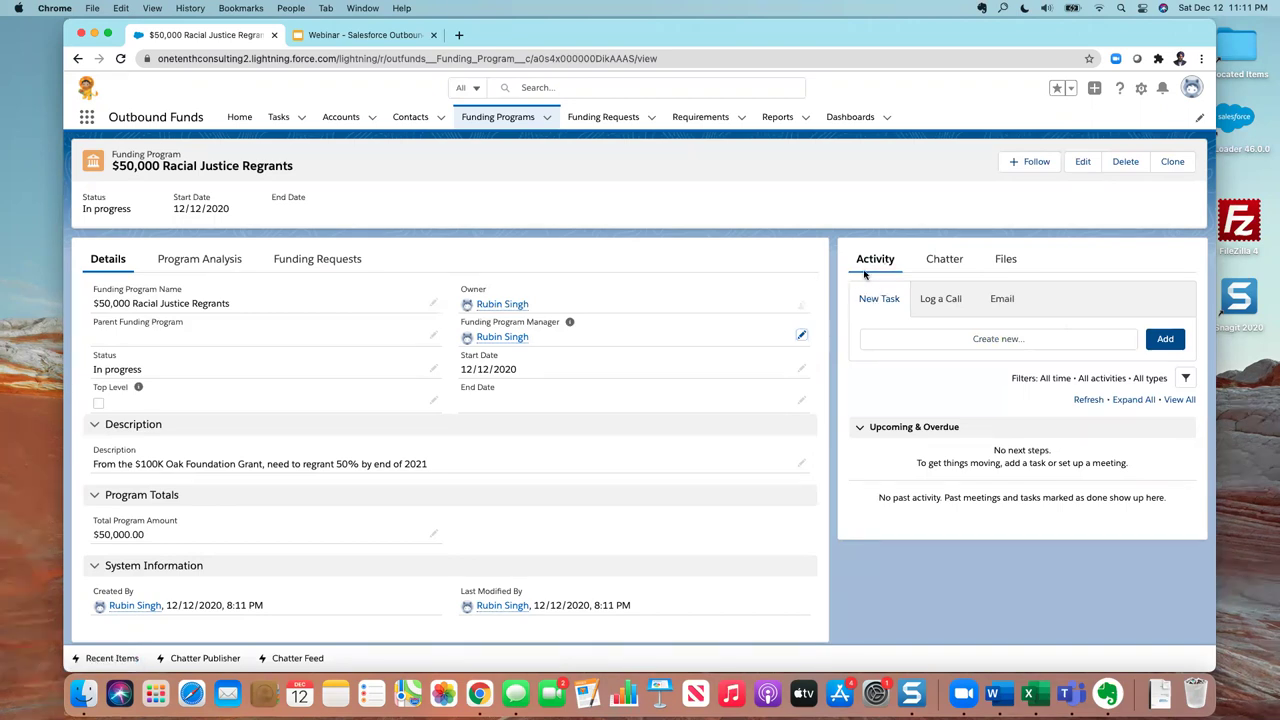
- Start a new funding request under the $50,000 Racial Justice Regrants program, named "BCW $10,000 ReGrant"
click(314, 262)
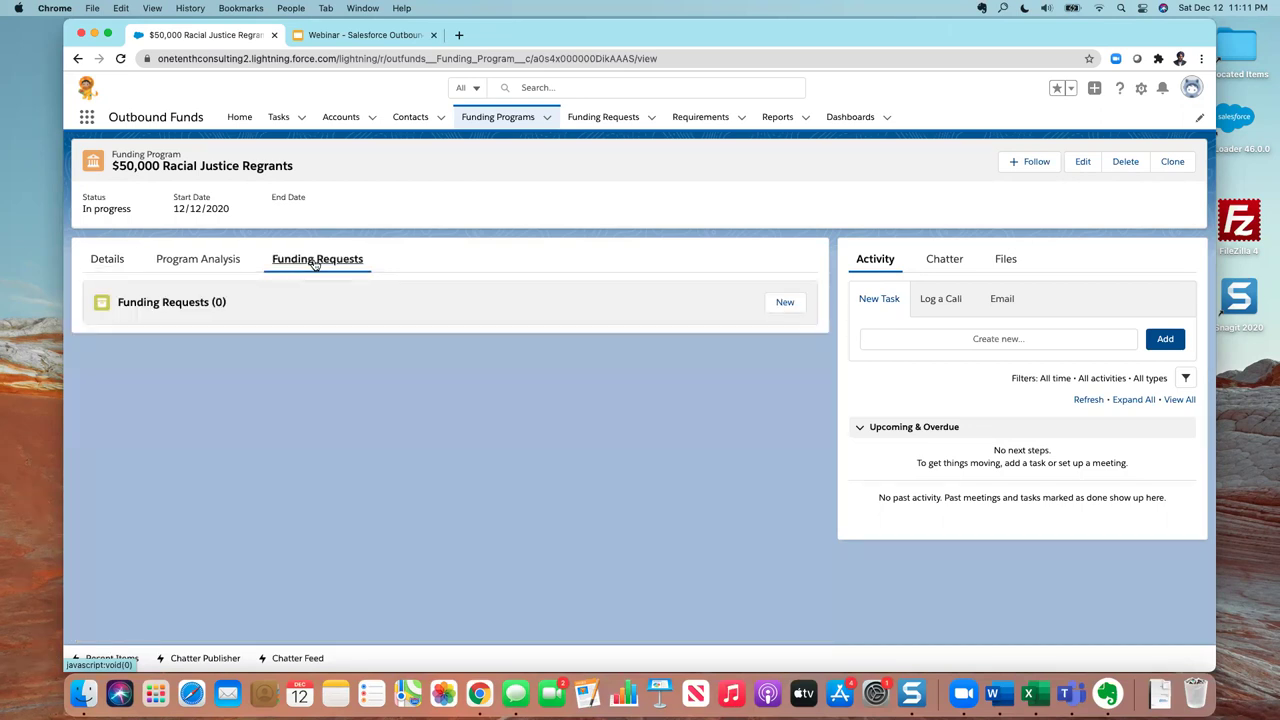
click(785, 302)
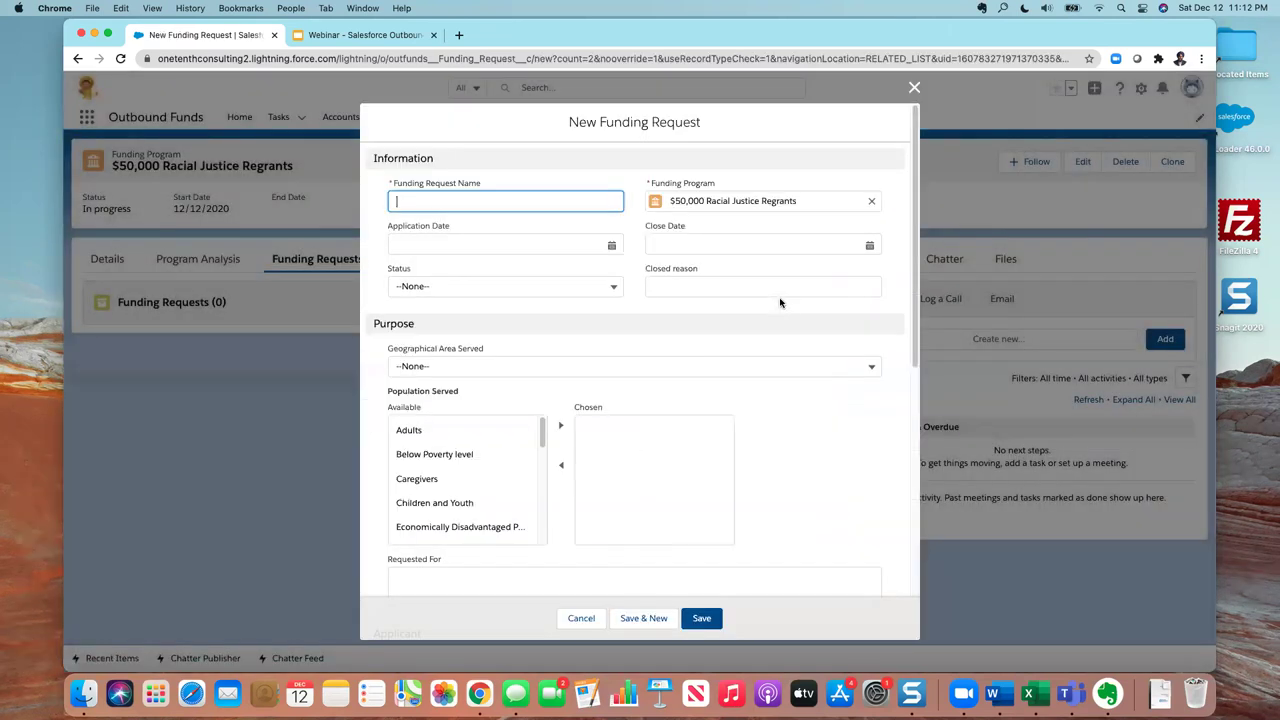
text(BCW)
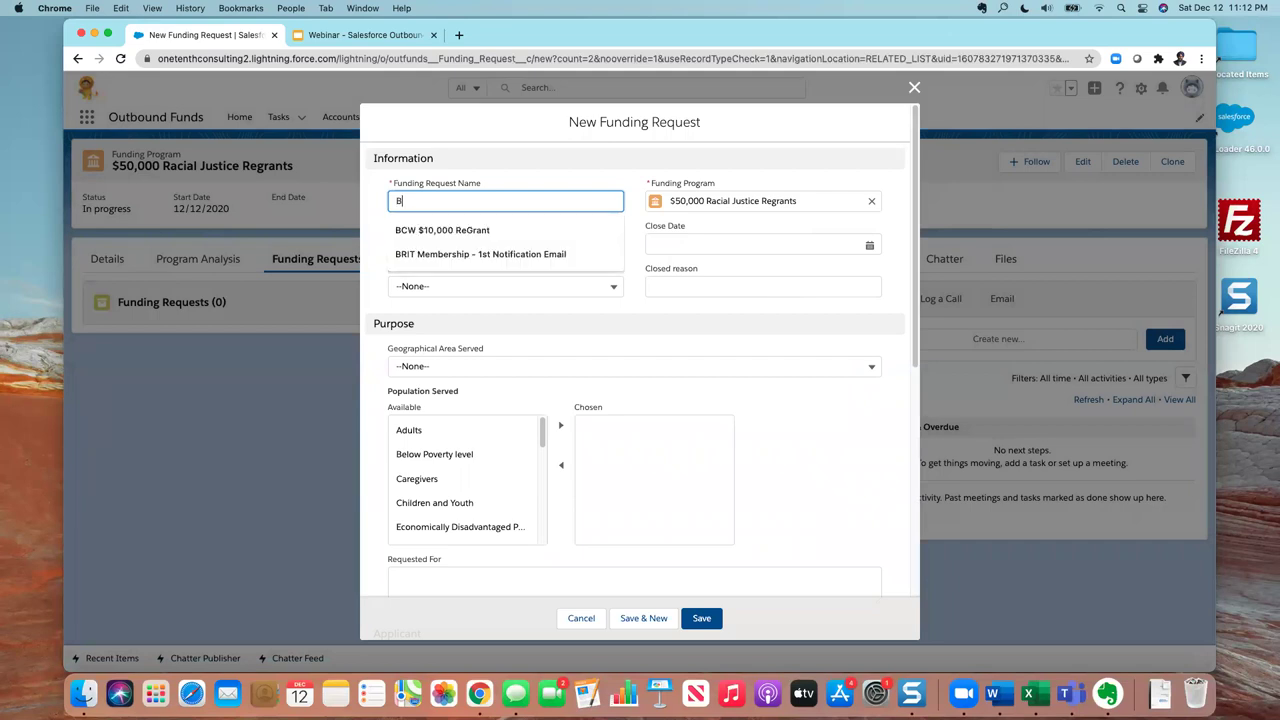
key(Down)
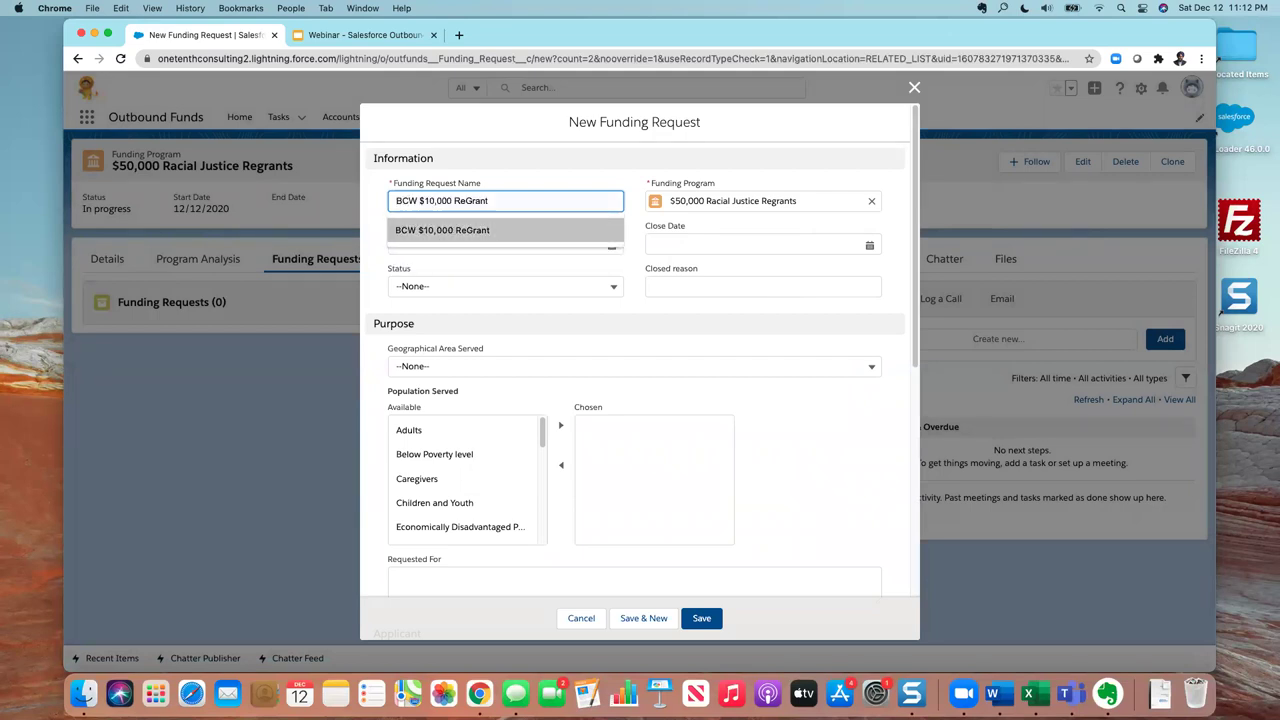
key(Return)
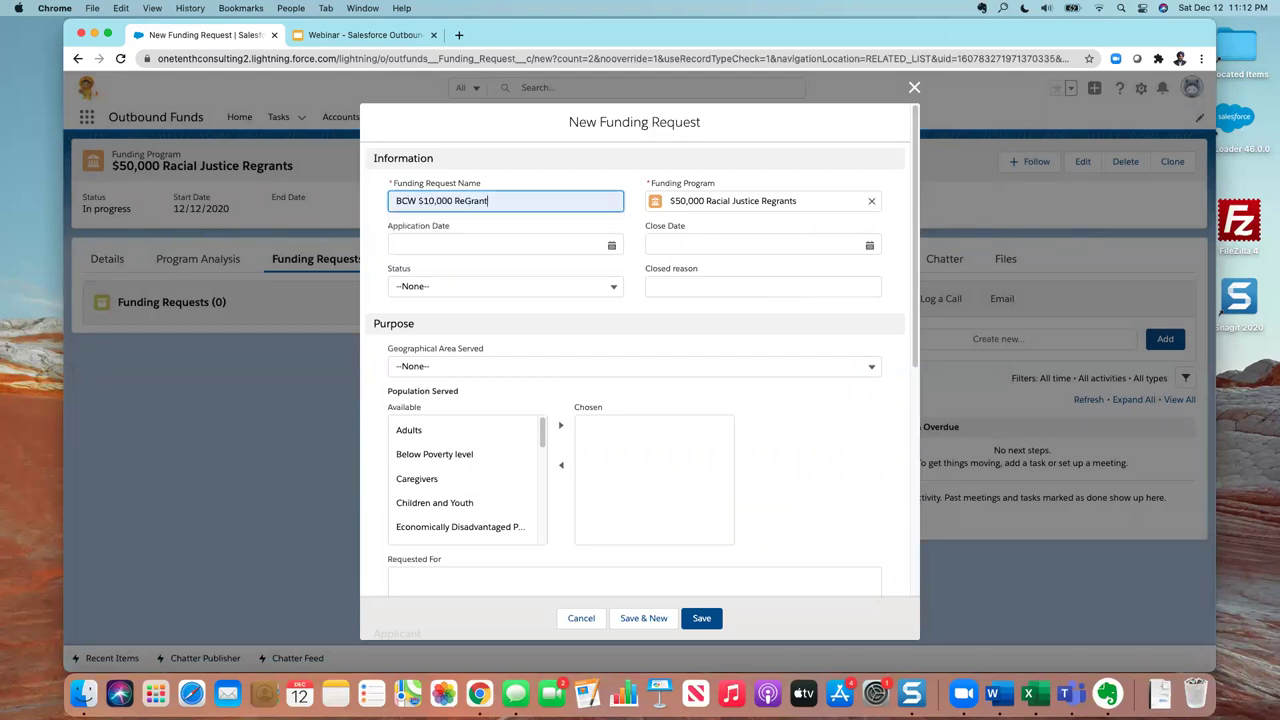
- Set the funding request's application date to 12/12/2020 and its status to In progress
click(613, 244)
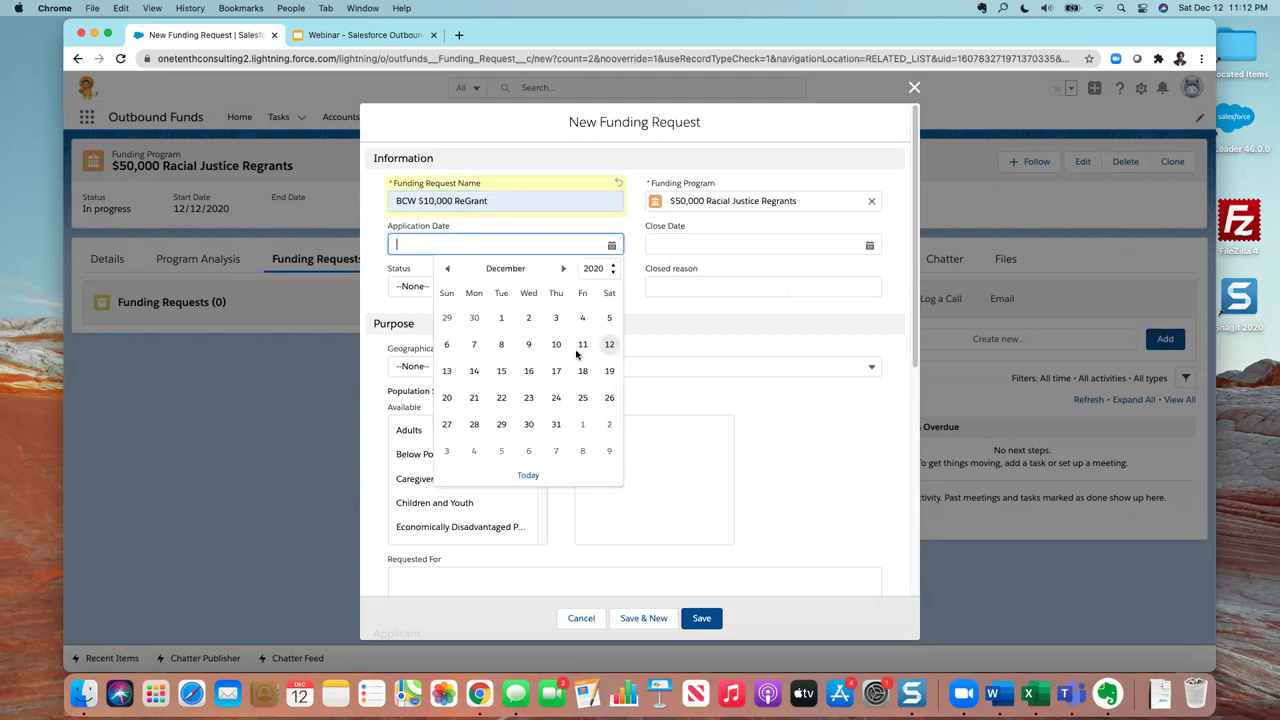
click(609, 344)
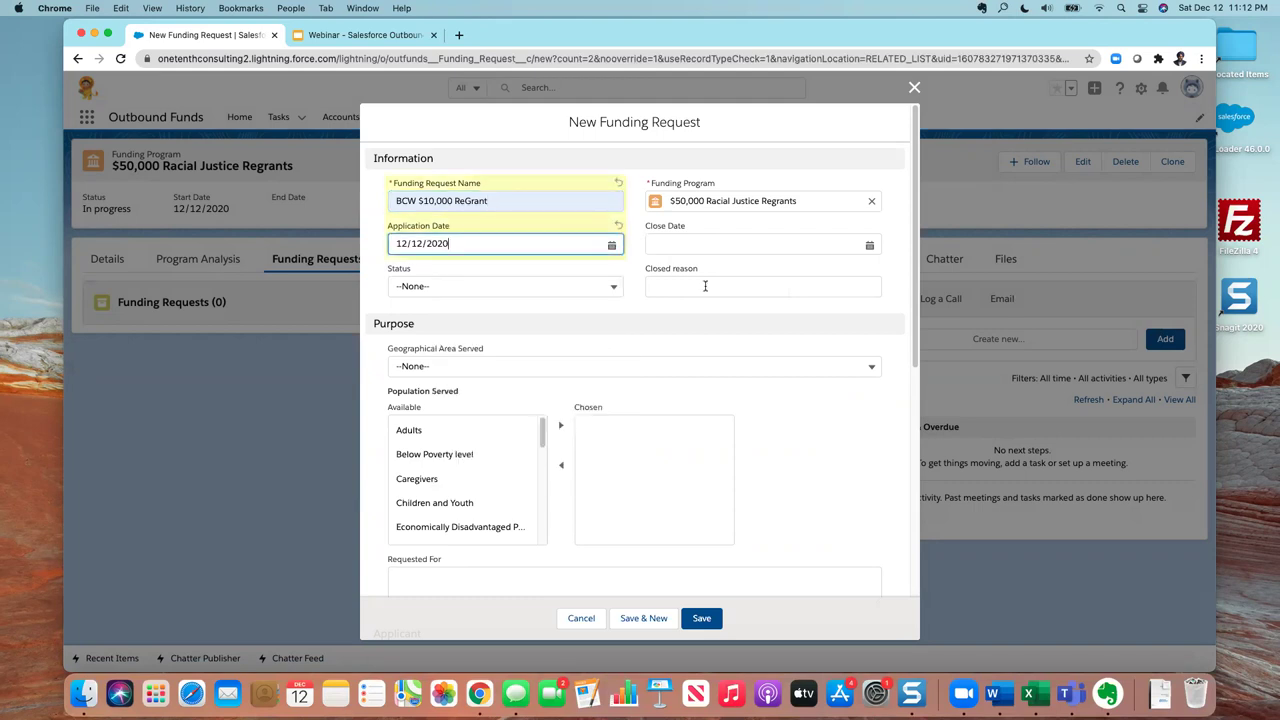
click(598, 289)
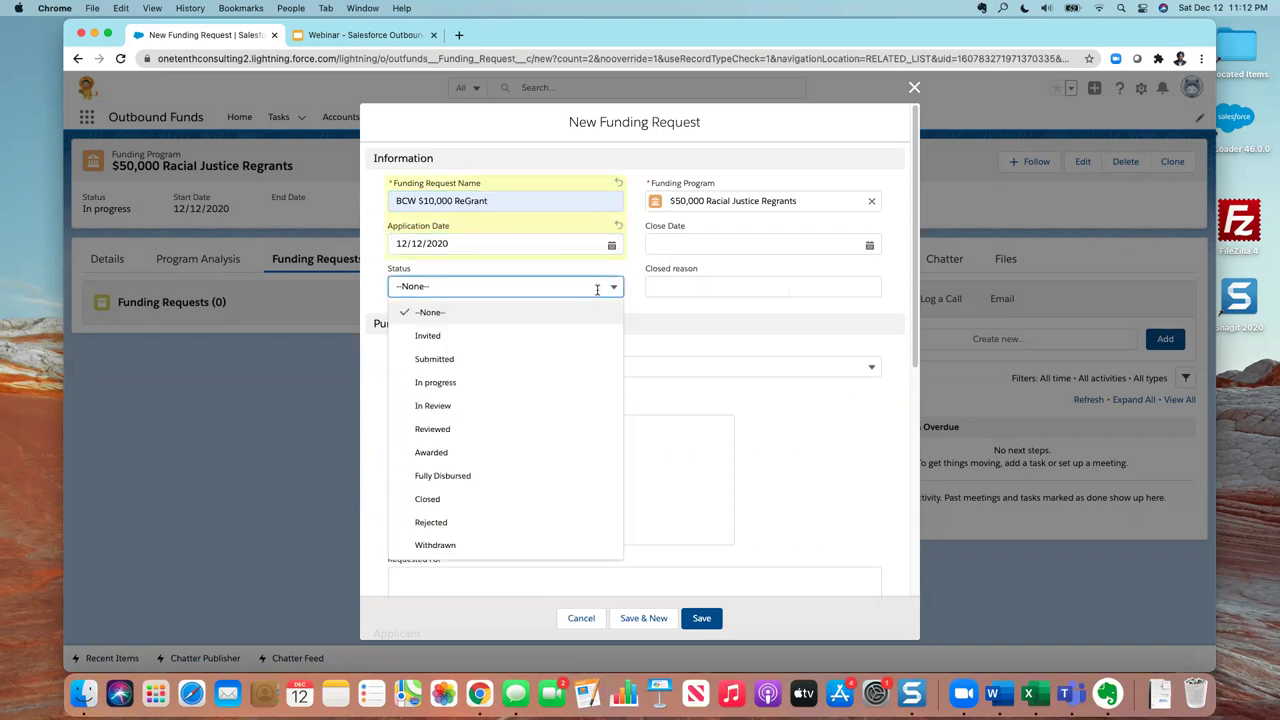
click(553, 380)
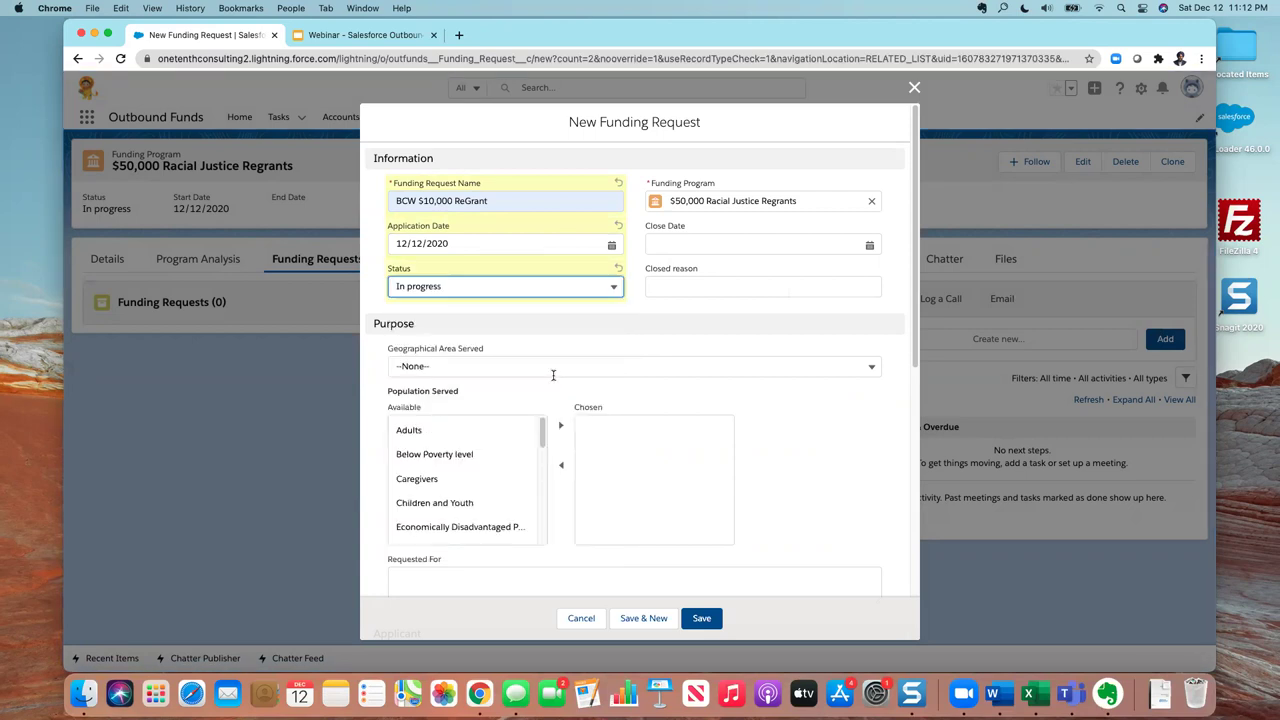
- Add Economically Disadvantaged People and Ethnic and racial groups to the populations served by the funding request
scroll(553, 375, down, 2)
scroll(541, 370, down, 1)
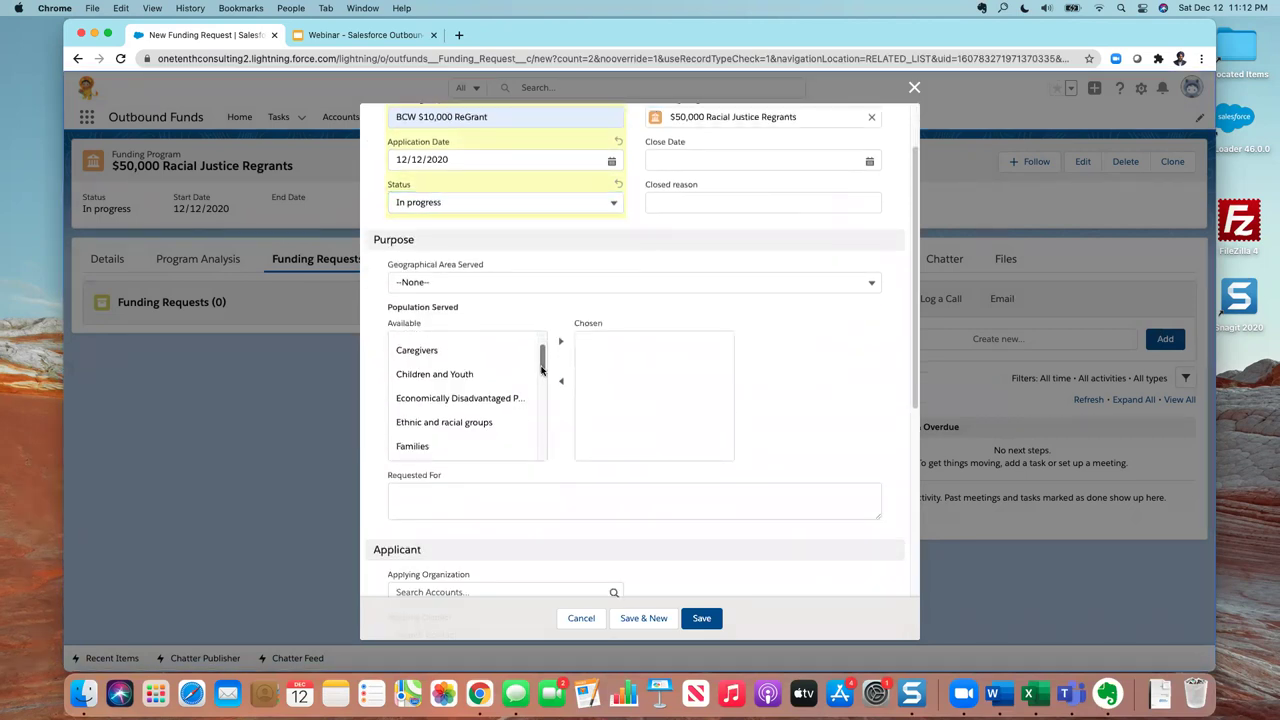
click(512, 390)
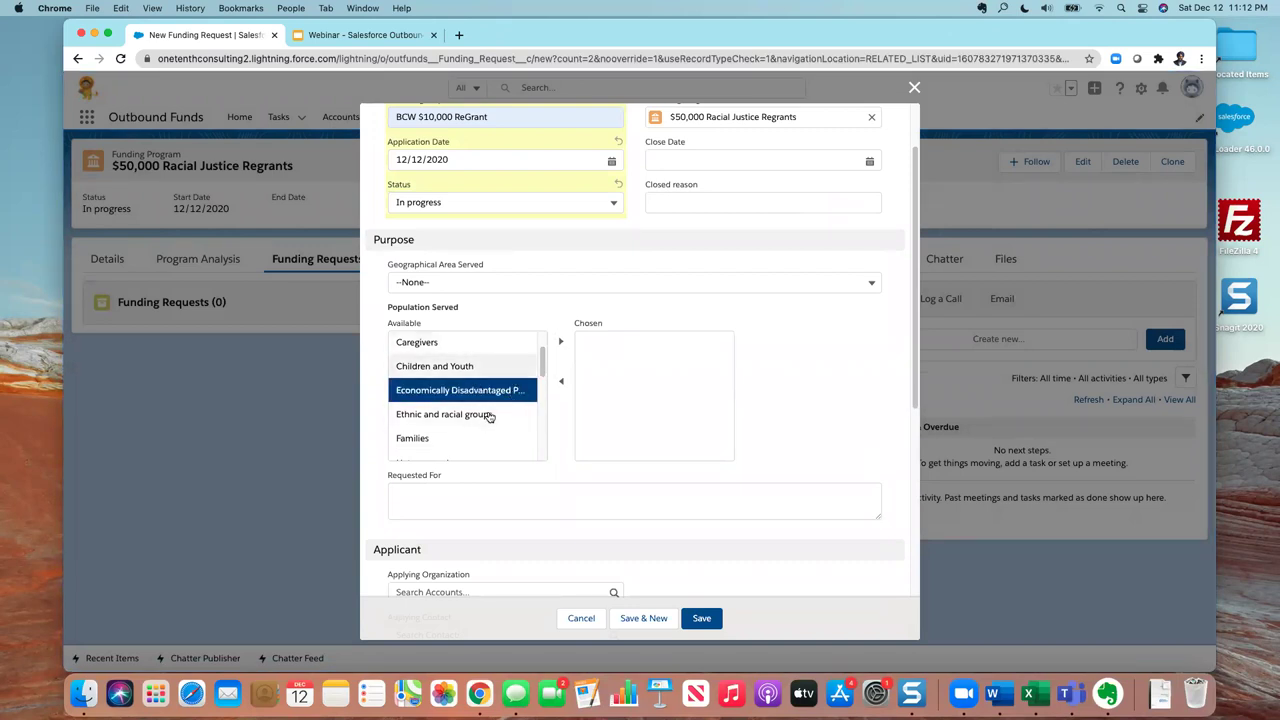
click(558, 343)
click(503, 390)
click(560, 343)
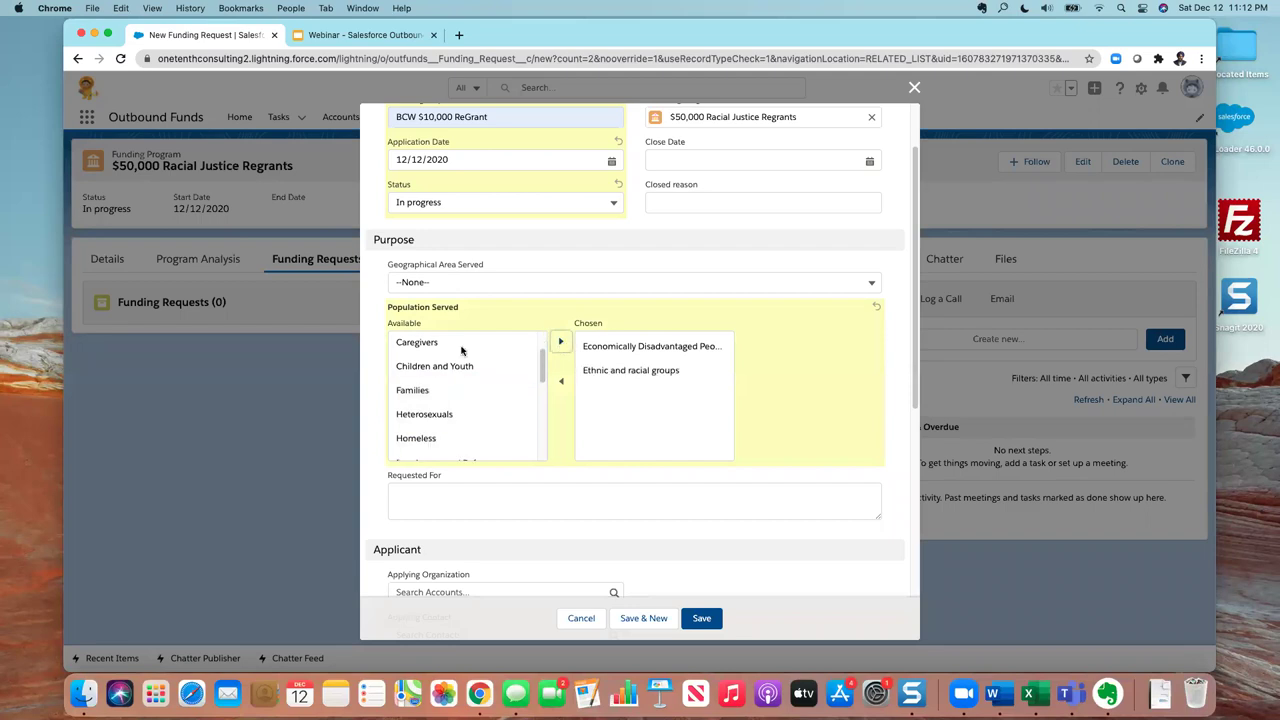
- Set Baltimore Community Works as the applying organization and choose its recently used contact as the applying contact
scroll(529, 455, down, 1)
click(529, 455)
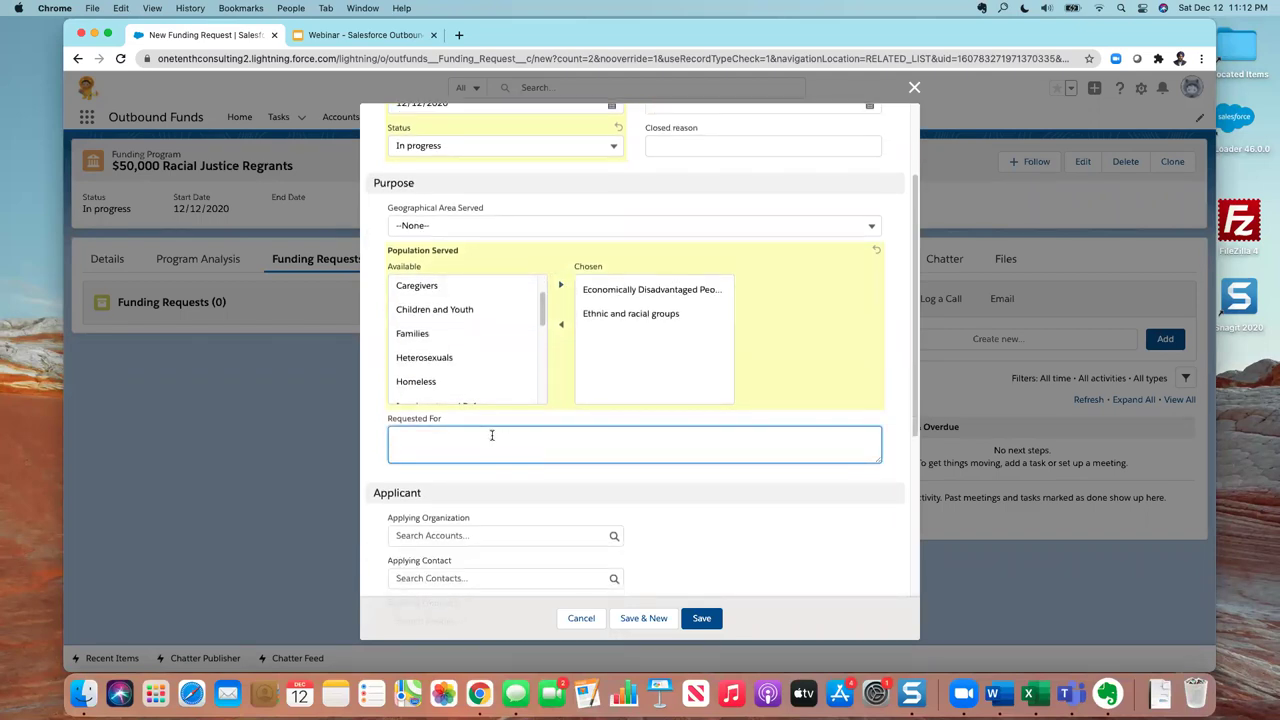
scroll(504, 437, down, 2)
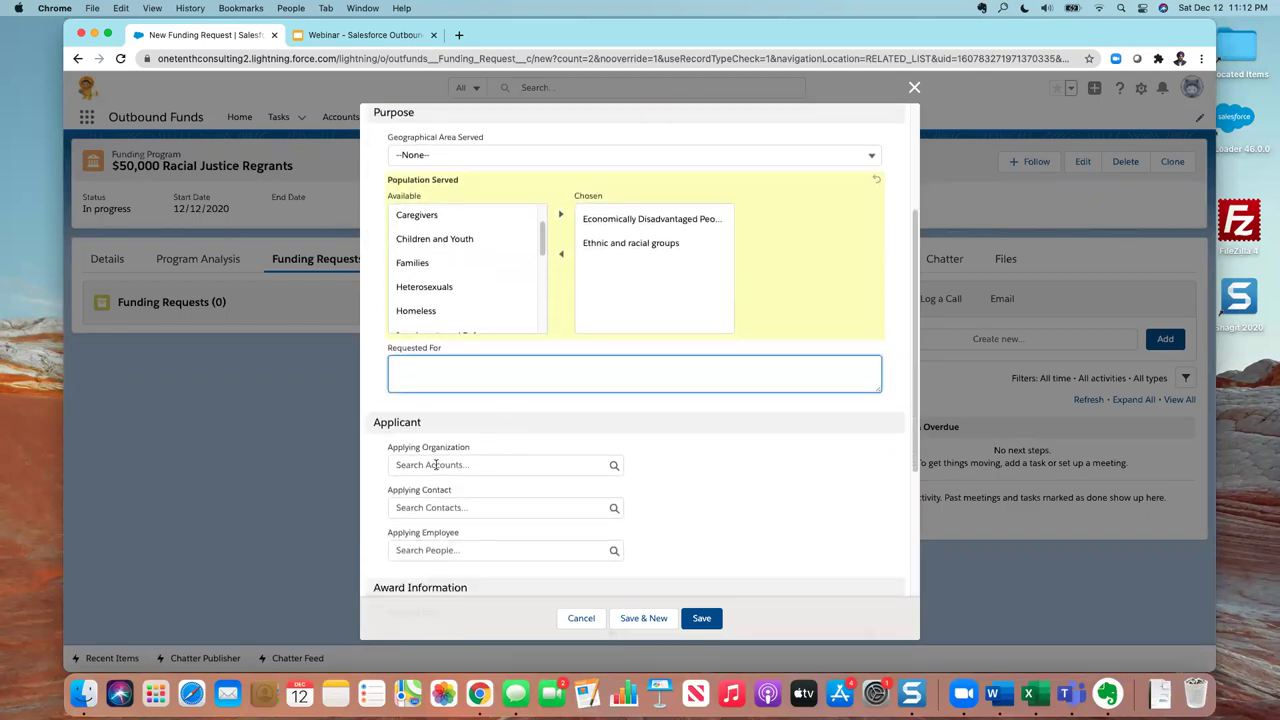
click(436, 465)
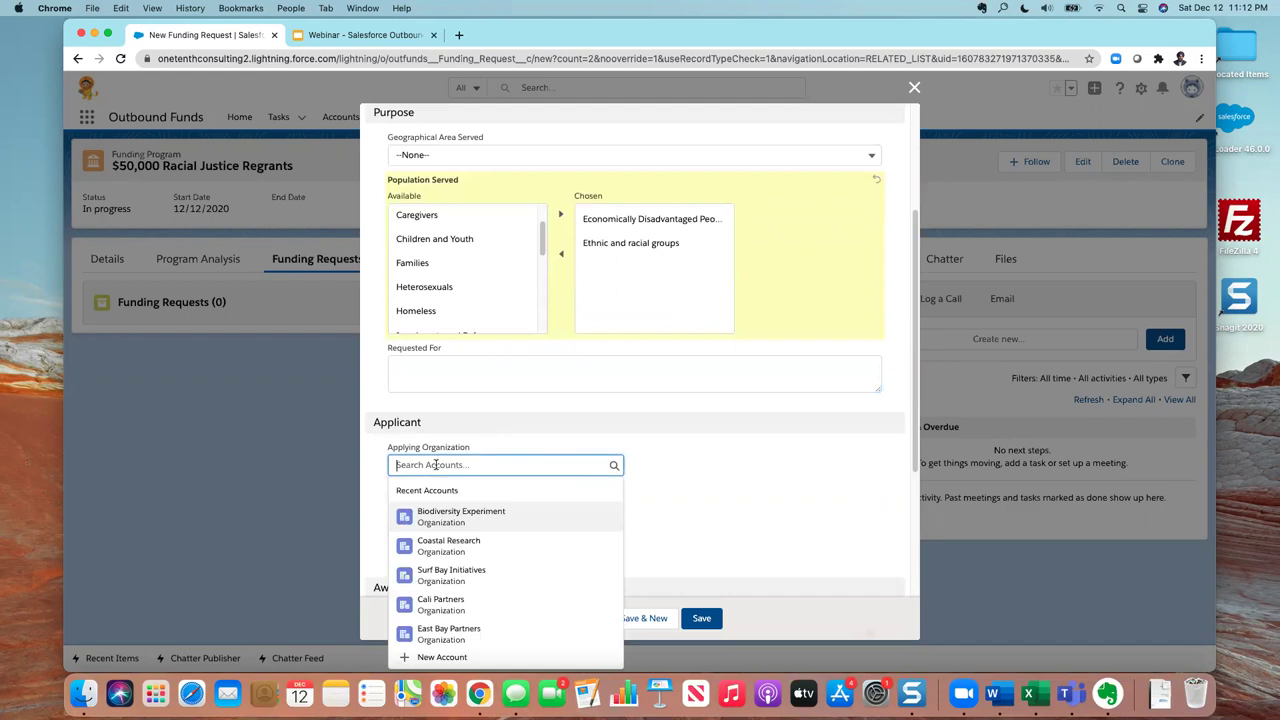
text(balt)
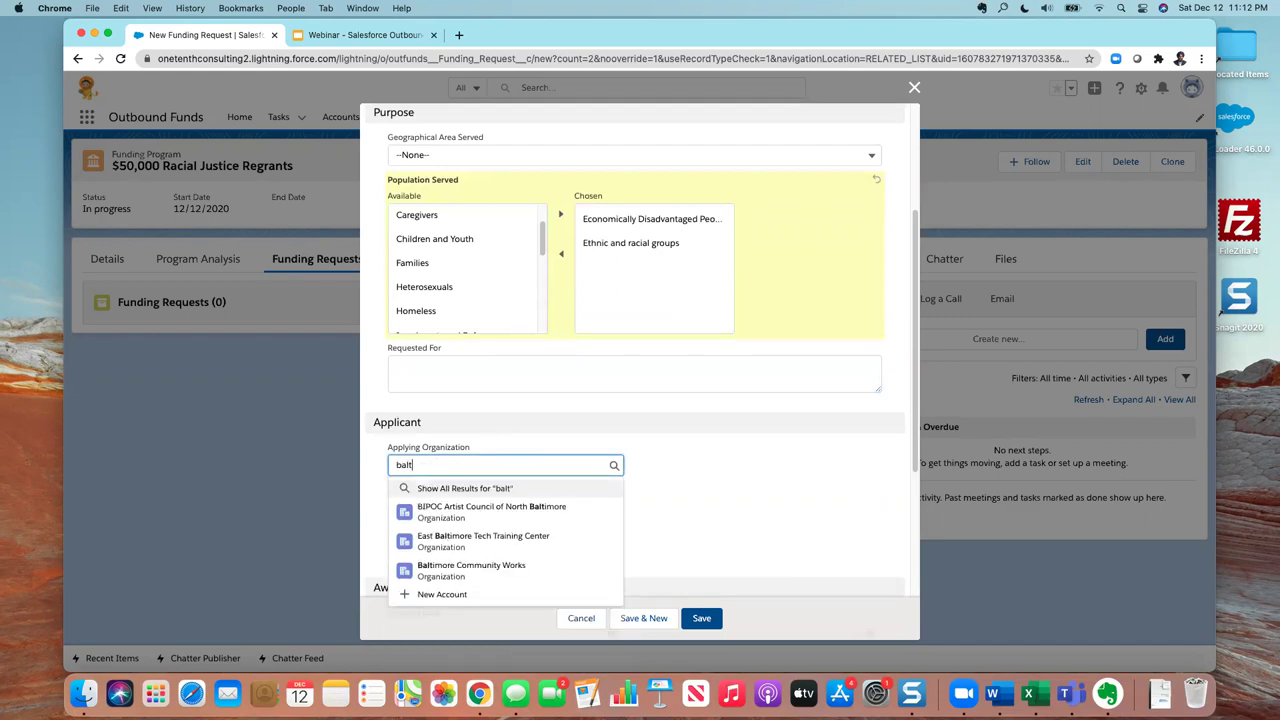
click(459, 570)
click(475, 508)
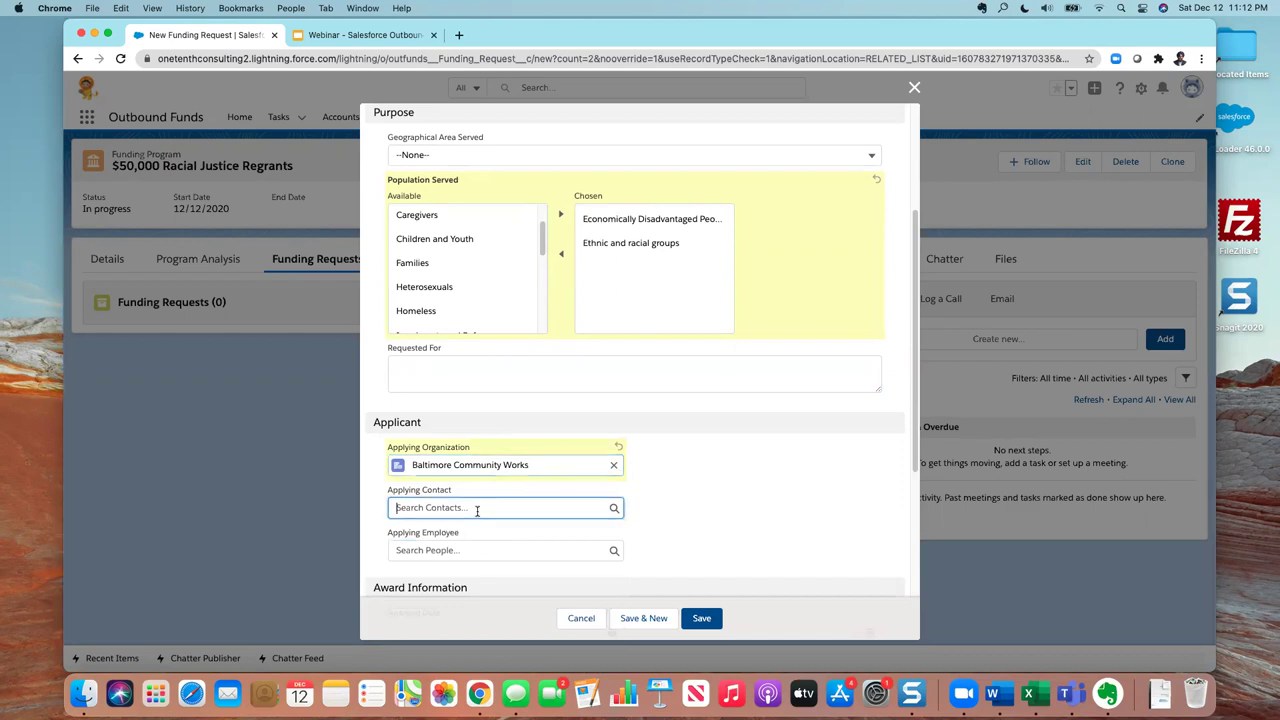
click(478, 463)
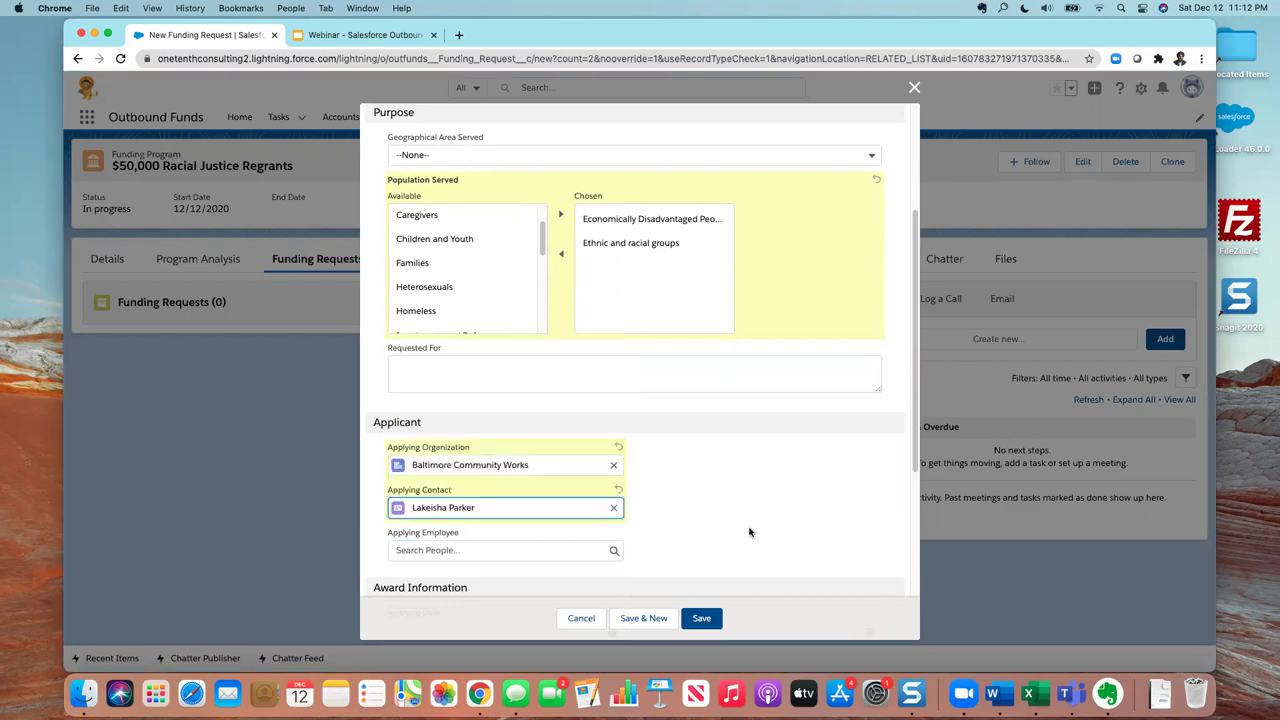
- Set both the requested and recommended amounts to 10000 and save the BCW funding request
scroll(748, 528, down, 3)
scroll(745, 528, down, 3)
click(569, 511)
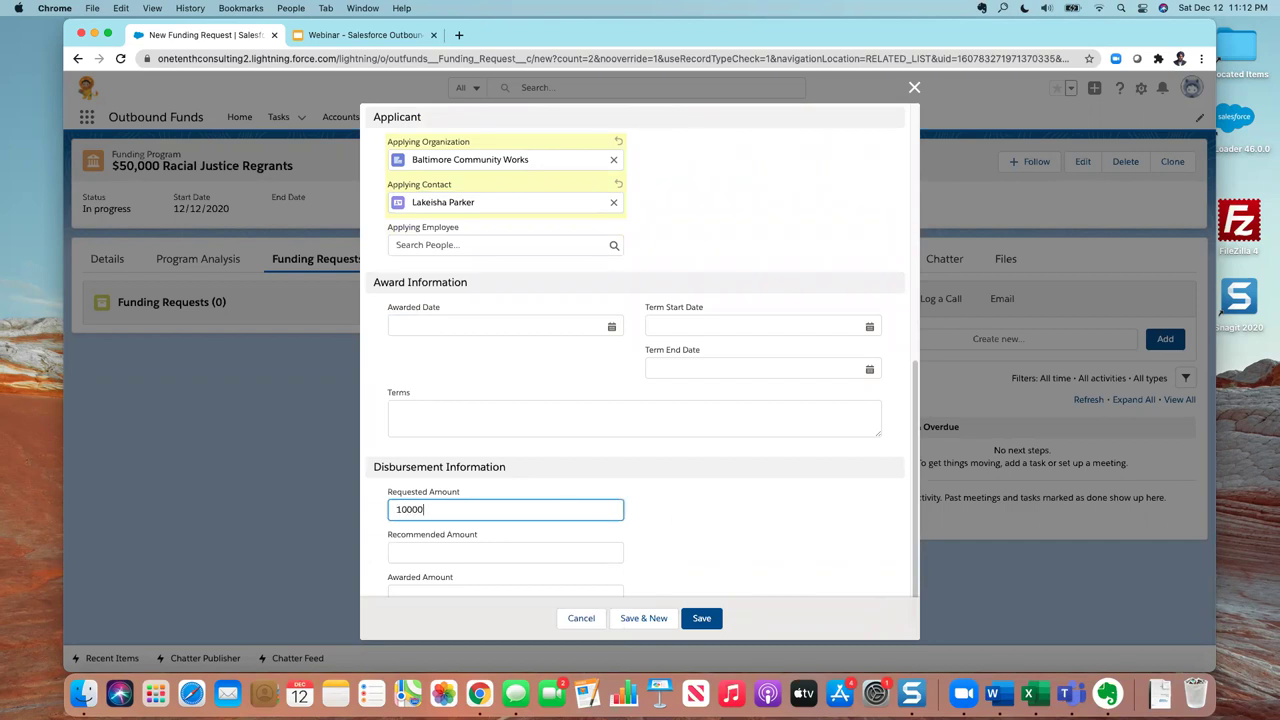
click(501, 552)
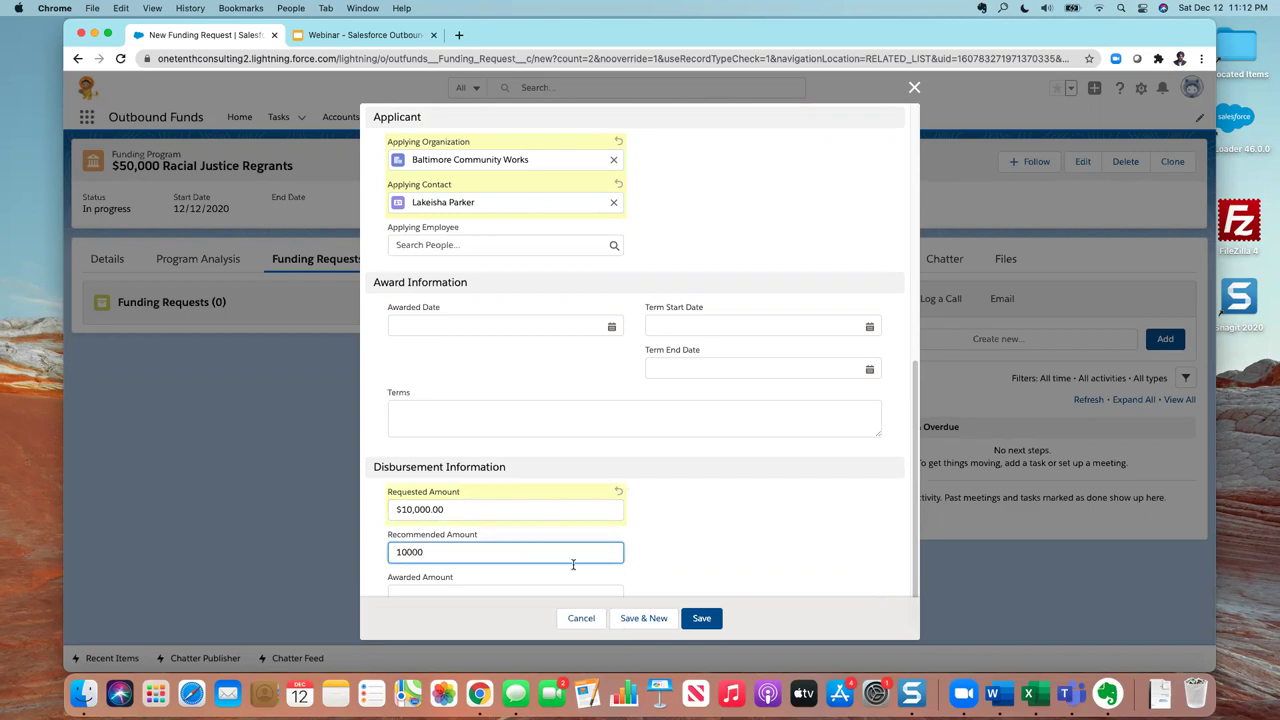
click(769, 563)
click(711, 618)
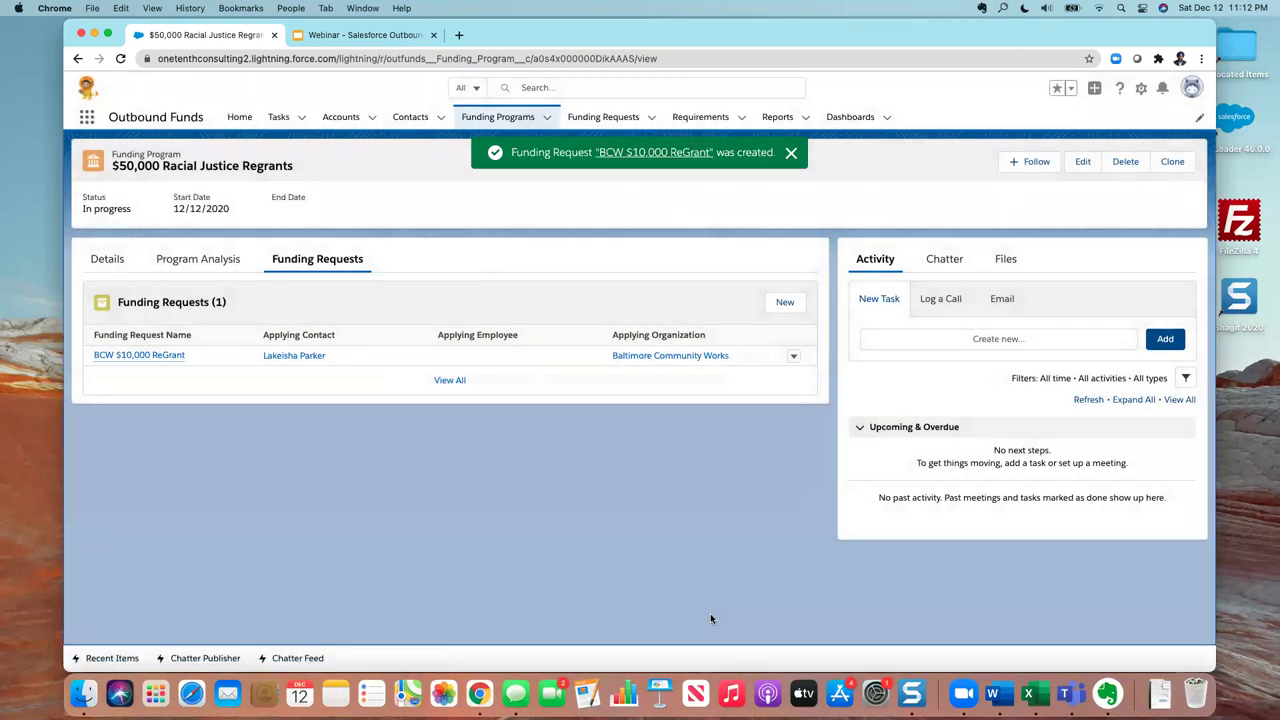
- Start another funding request under the $50,000 Racial Justice Regrants program, named "East Baltimore Tech Regrant $10,000"
click(785, 303)
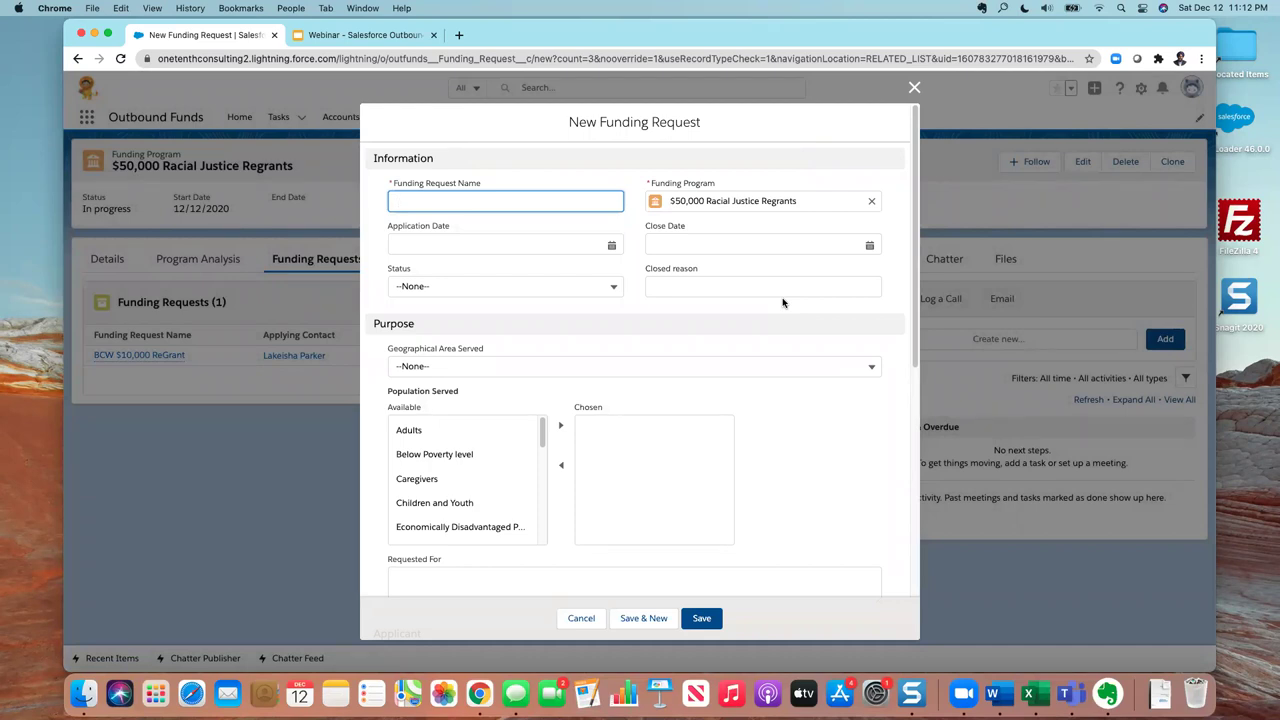
text(E)
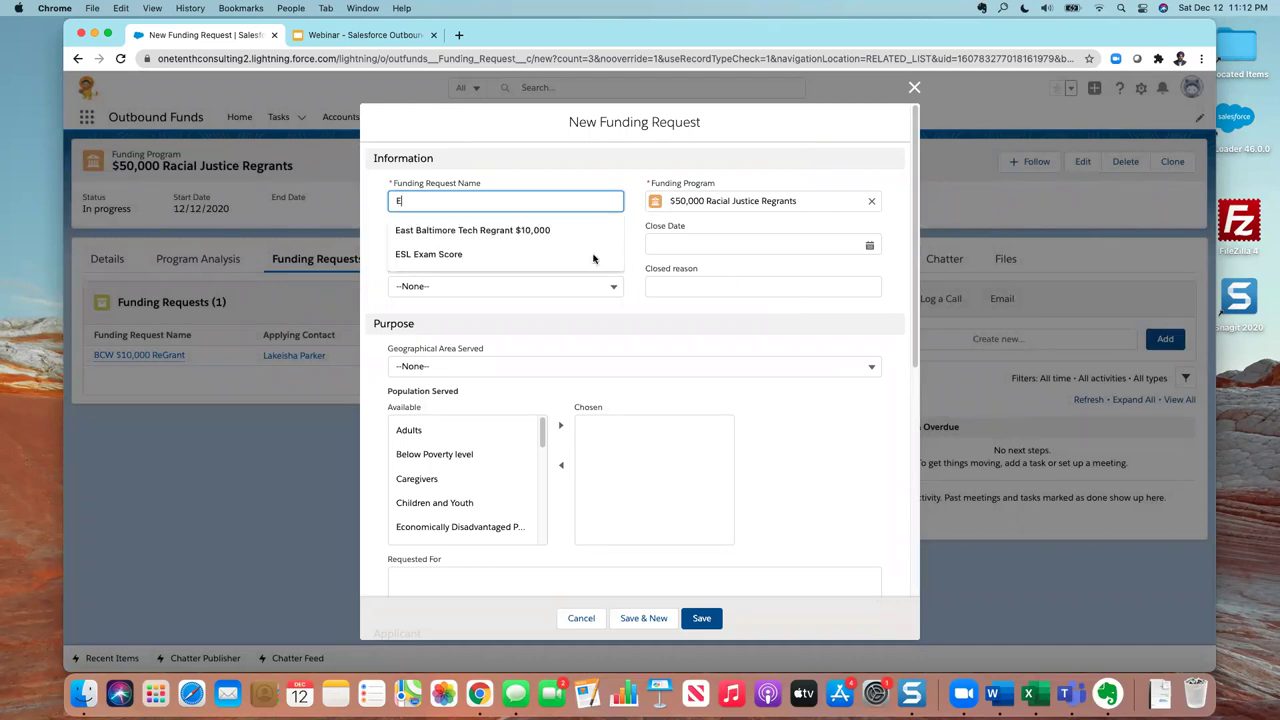
click(552, 230)
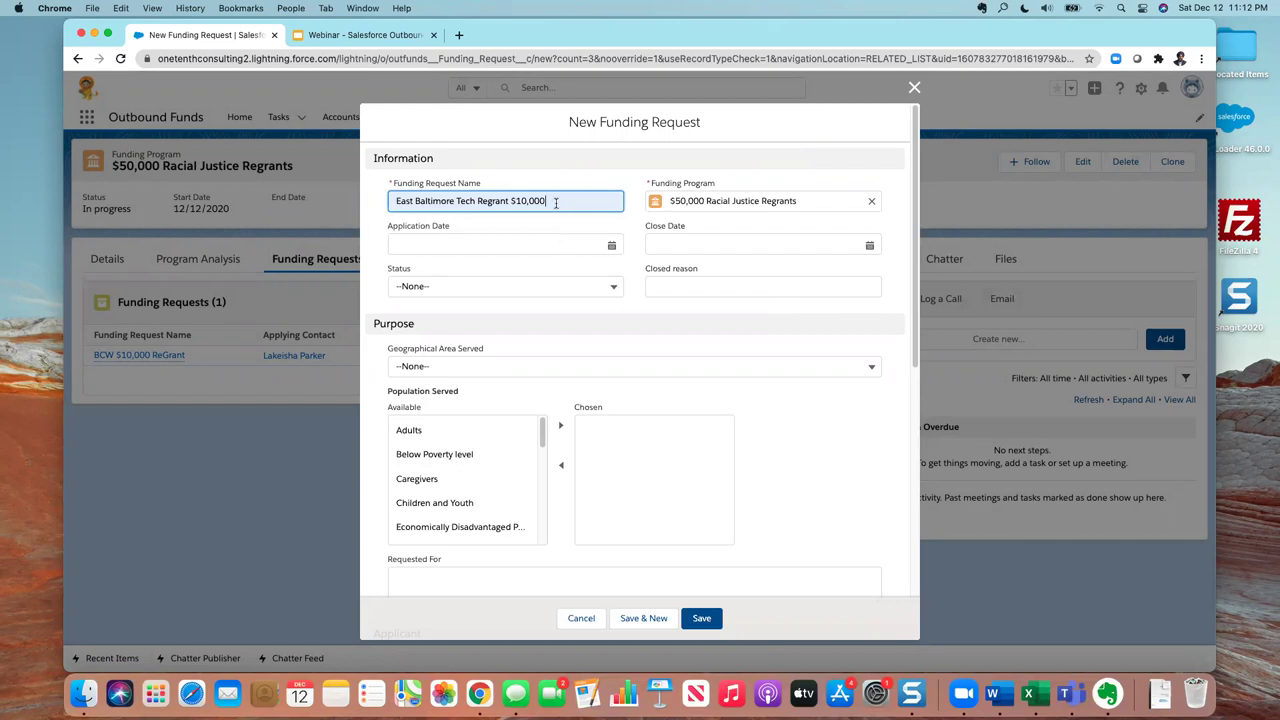
- Set the East Baltimore Tech request's application date to 12/12/2020 and its status to In progress
click(610, 243)
click(605, 348)
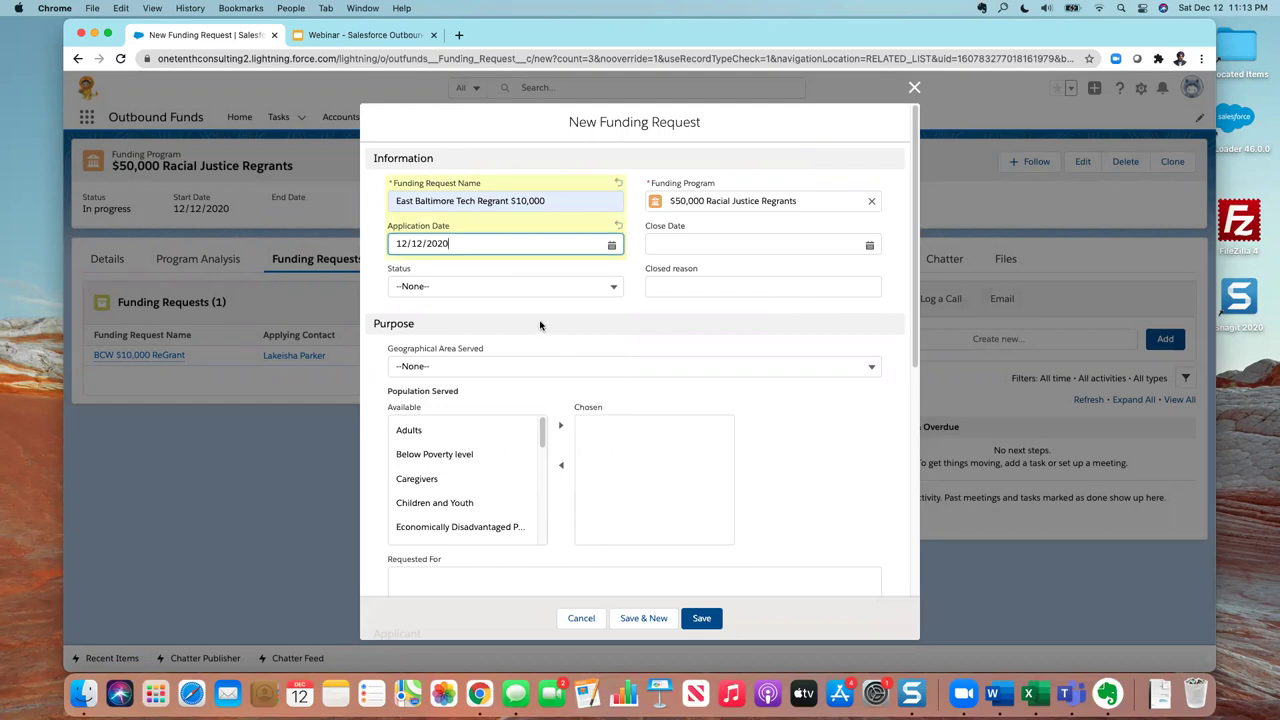
click(565, 289)
click(517, 377)
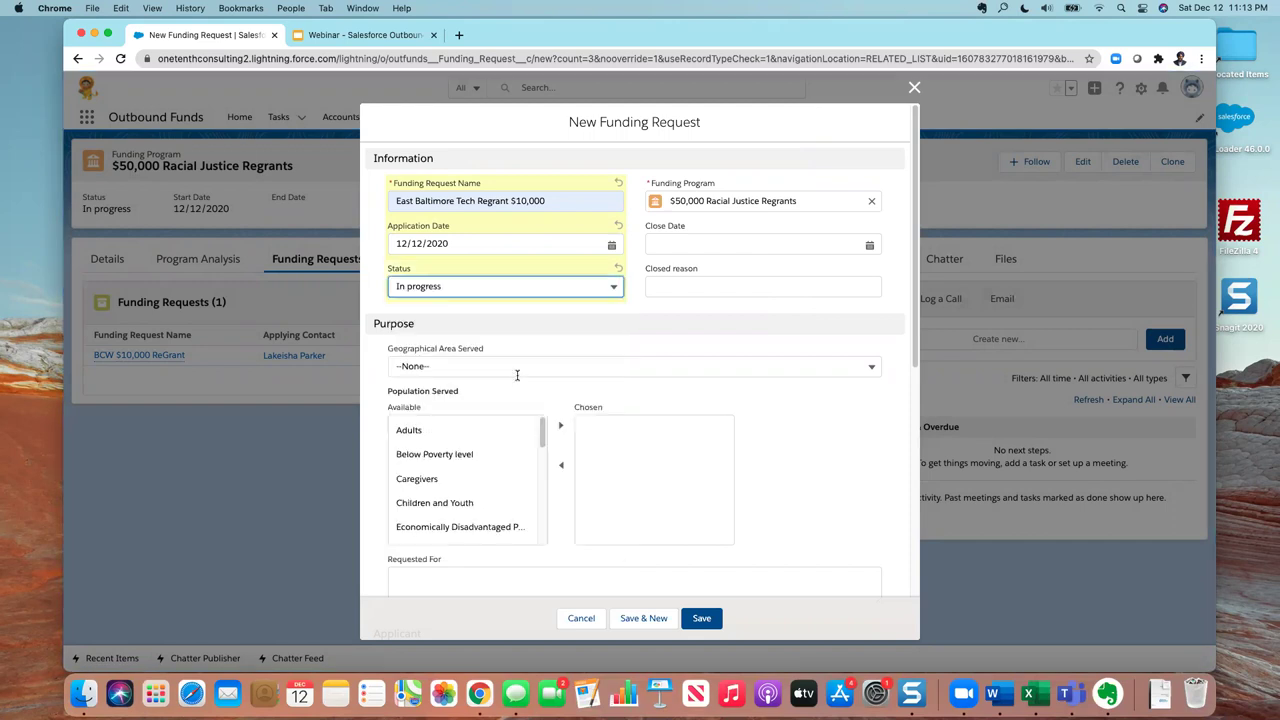
- Add Children and Youth as the population served by the East Baltimore Tech request
scroll(526, 445, down, 1)
click(491, 466)
click(561, 426)
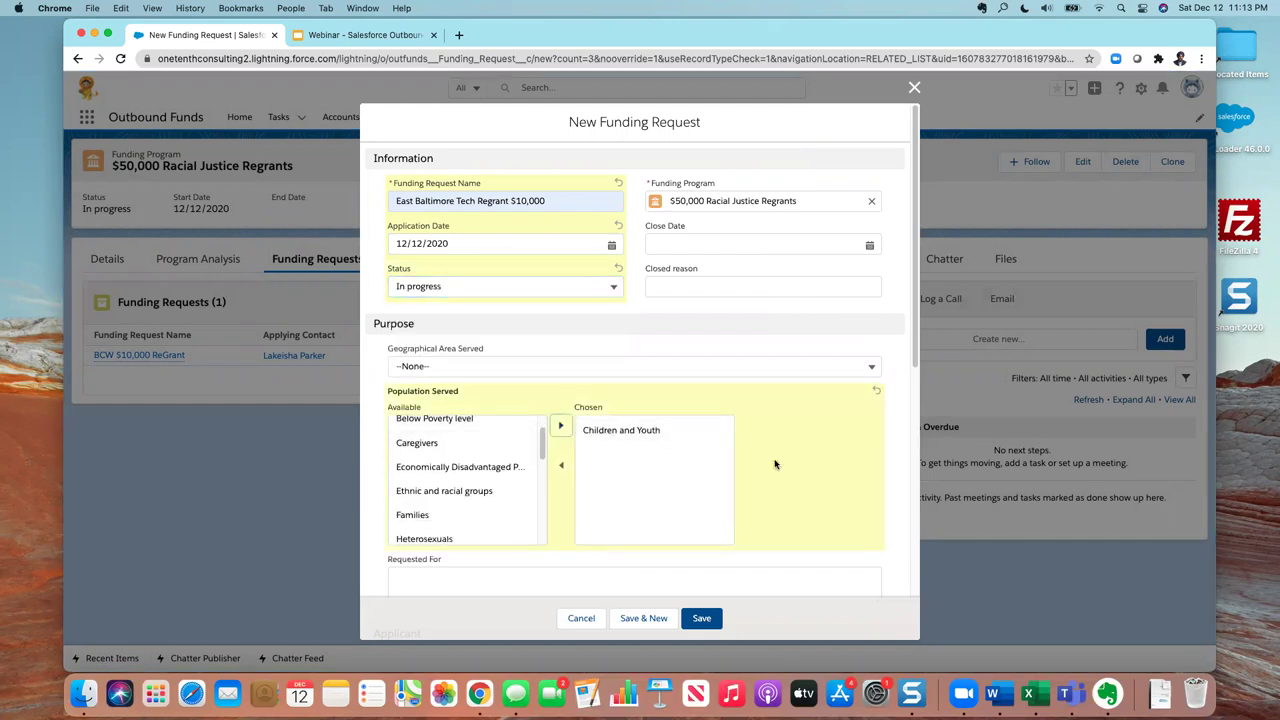
- Set East Baltimore Tech Training Center as the applying organization and choose its suggested contact as the applying contact
scroll(772, 462, down, 5)
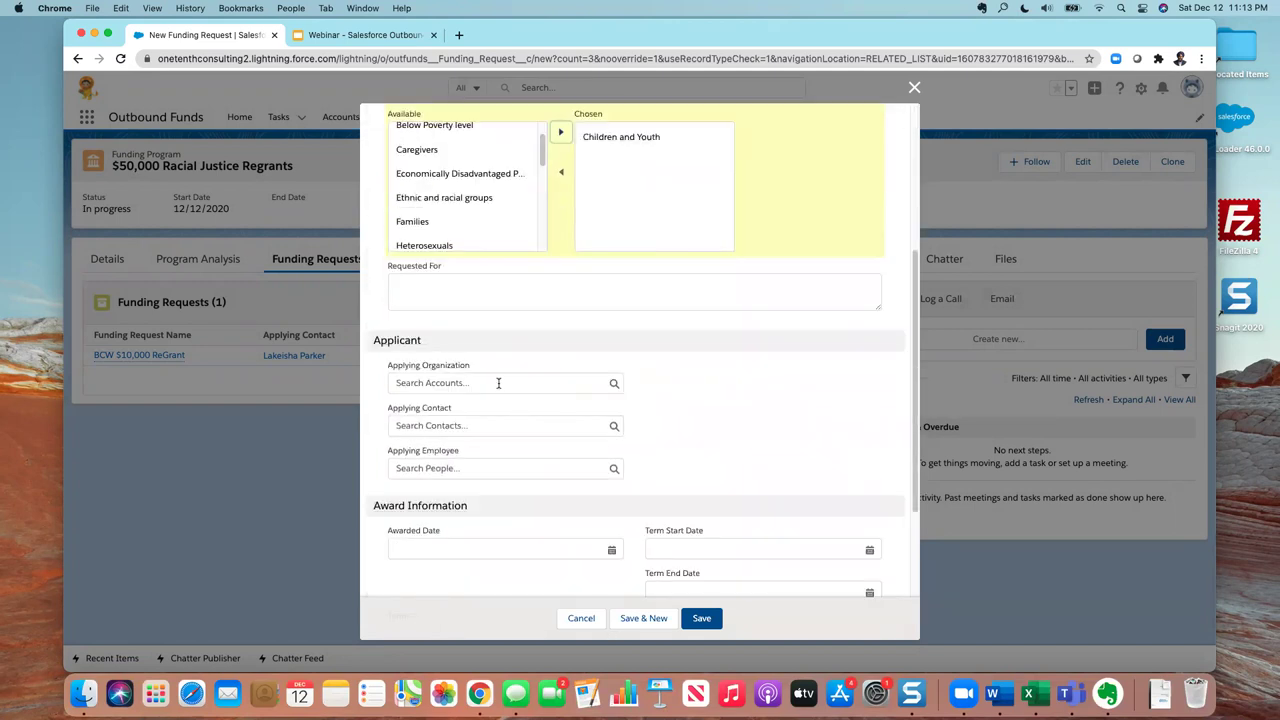
click(498, 383)
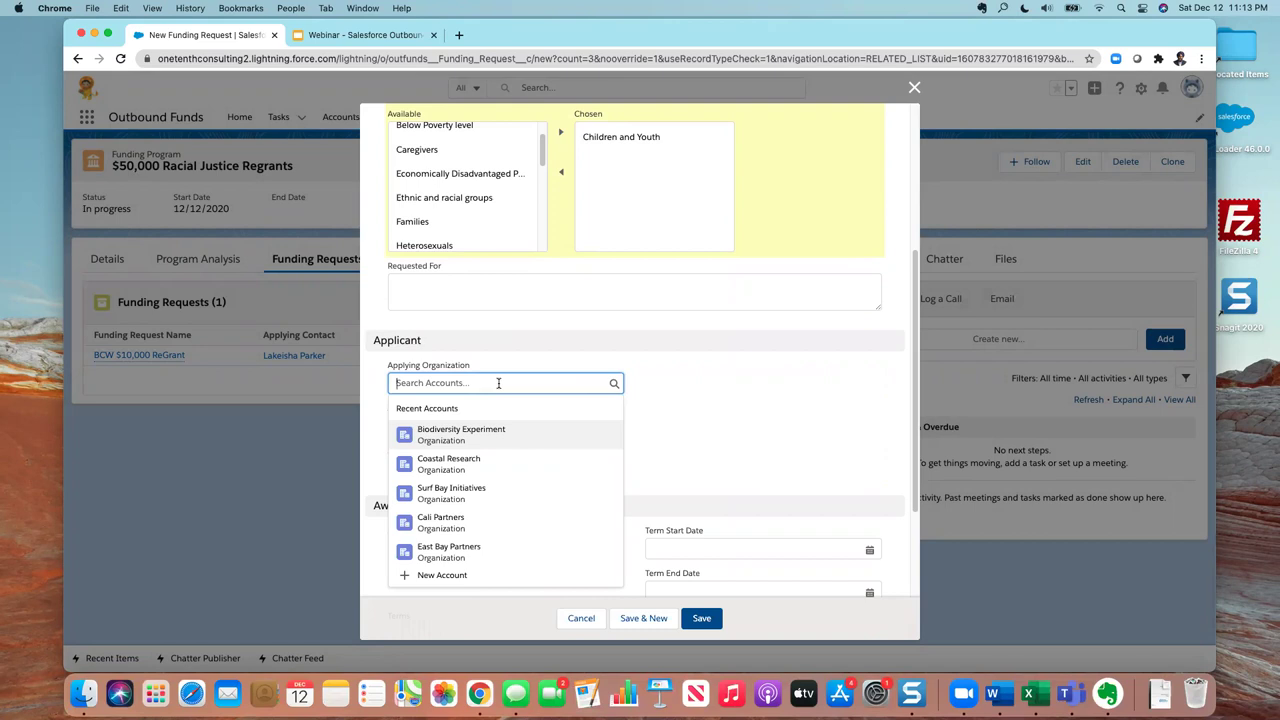
text(est)
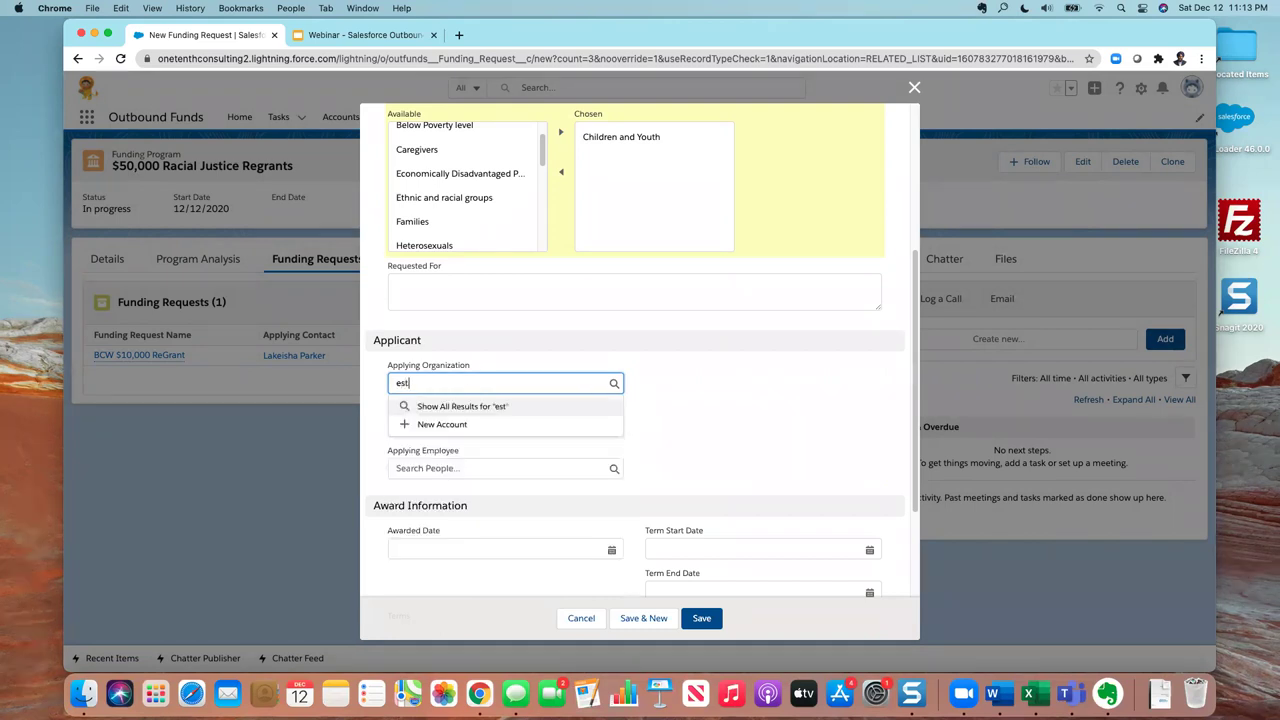
key(BackSpace)
key(BackSpace)
text(as)
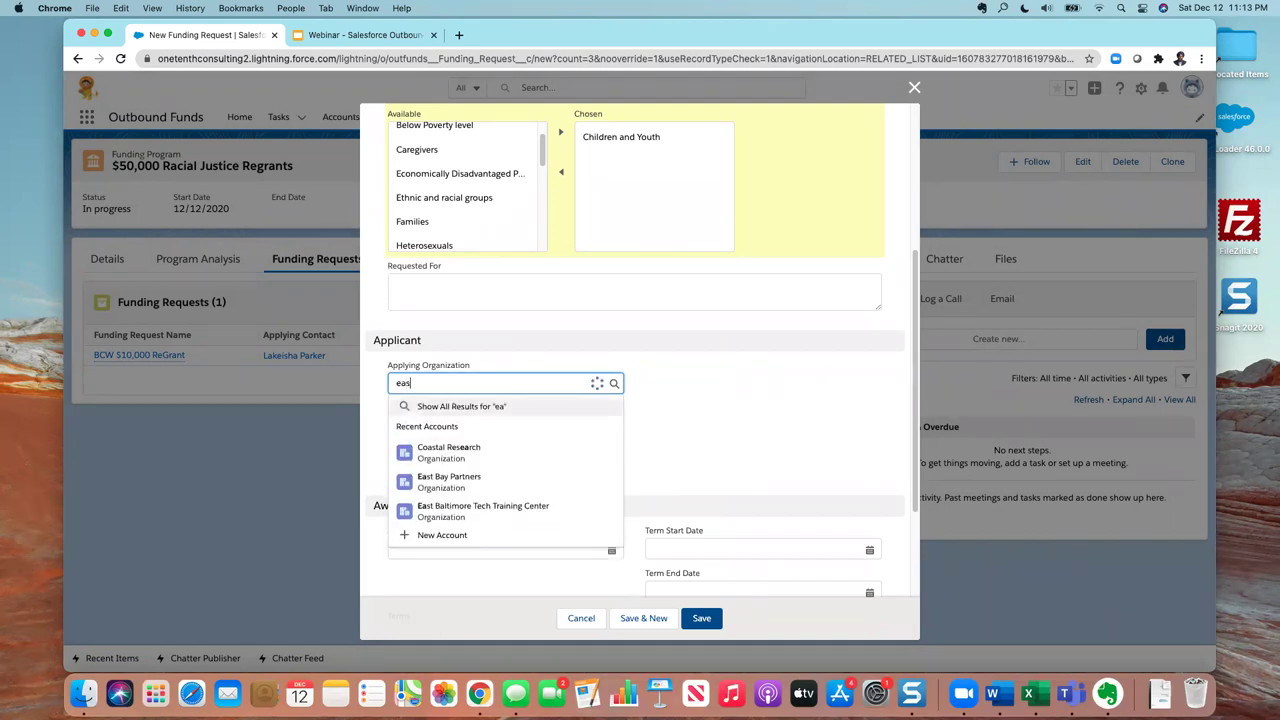
click(496, 453)
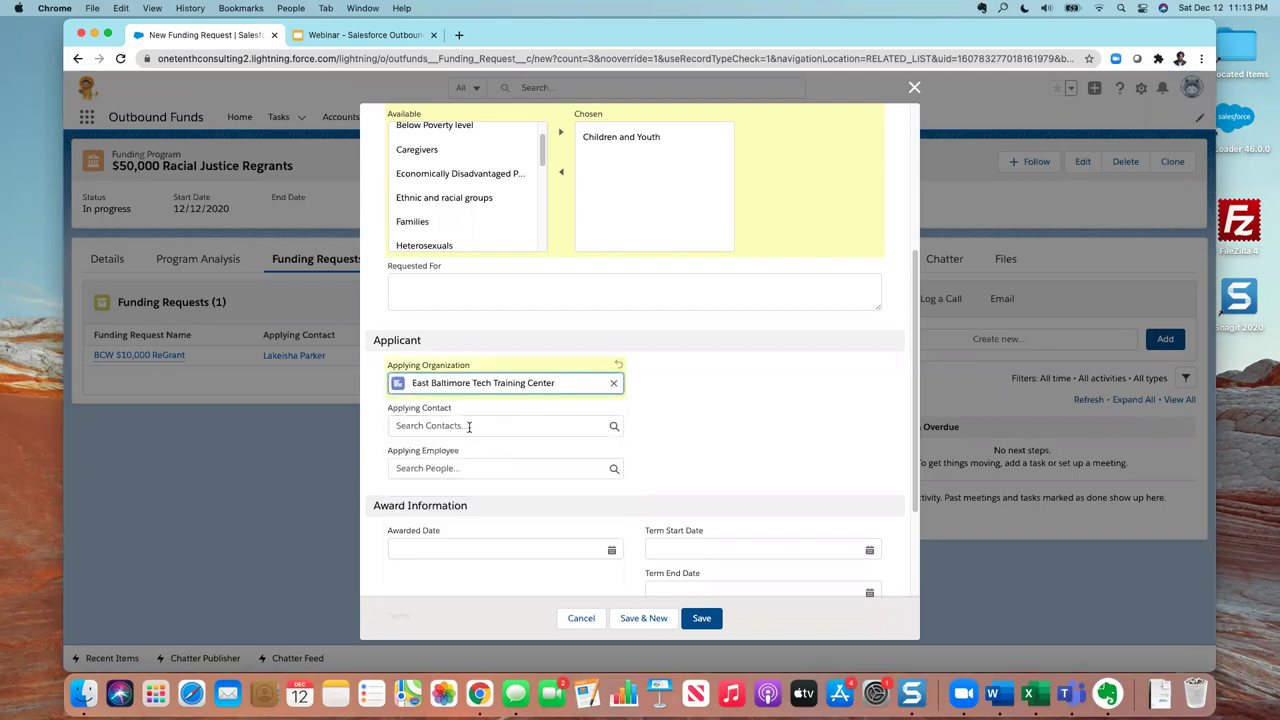
click(468, 426)
click(467, 502)
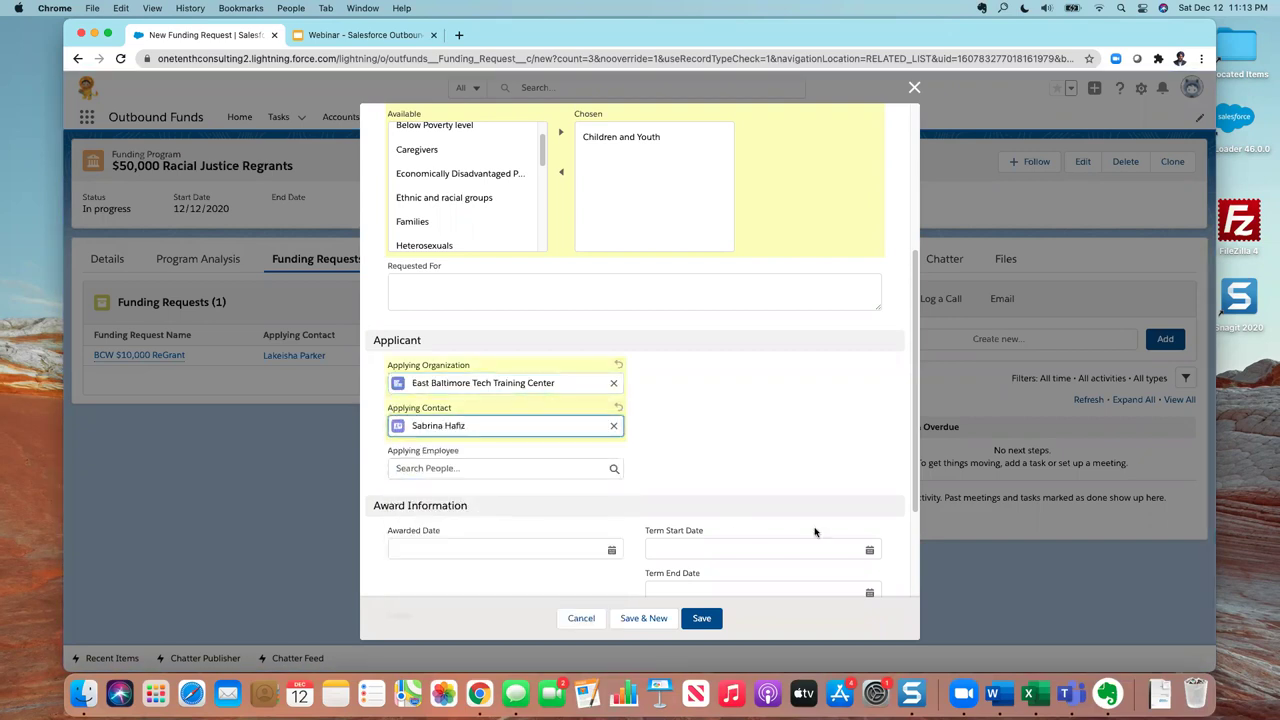
- Set the requested and recommended amounts to 10000 and save the East Baltimore Tech funding request
scroll(826, 537, down, 1)
scroll(826, 537, down, 2)
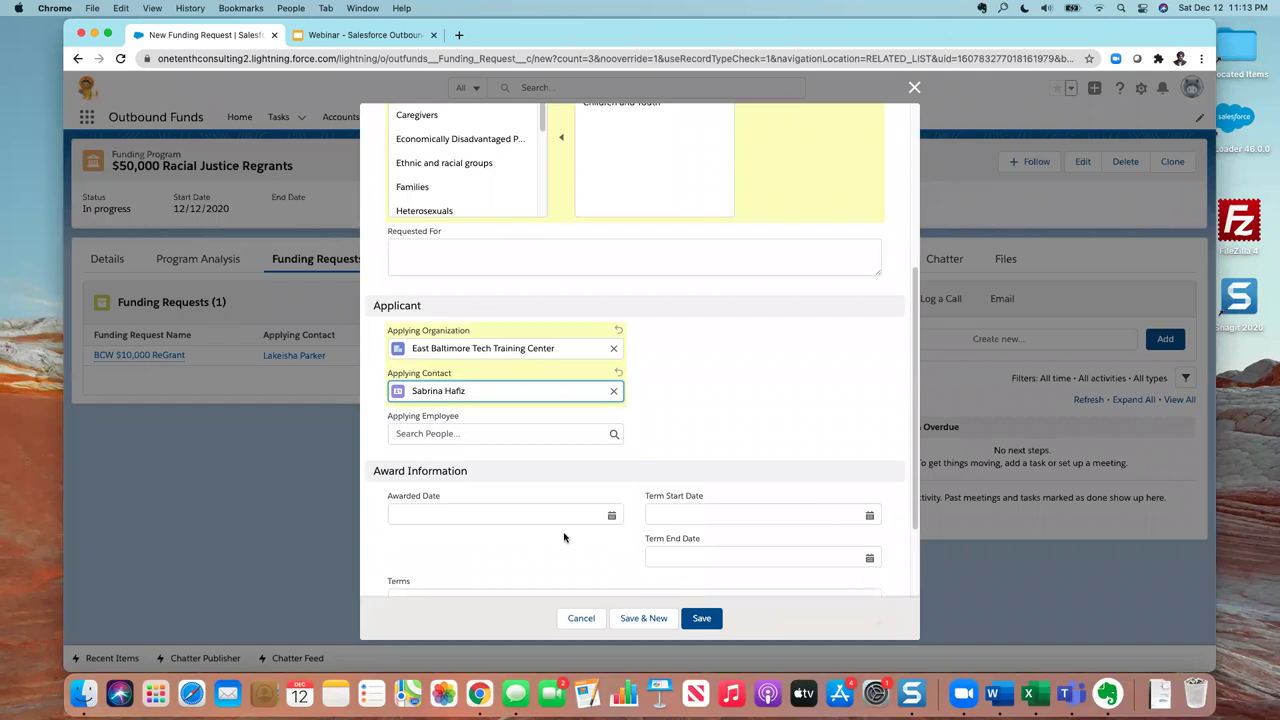
scroll(563, 534, down, 5)
click(440, 493)
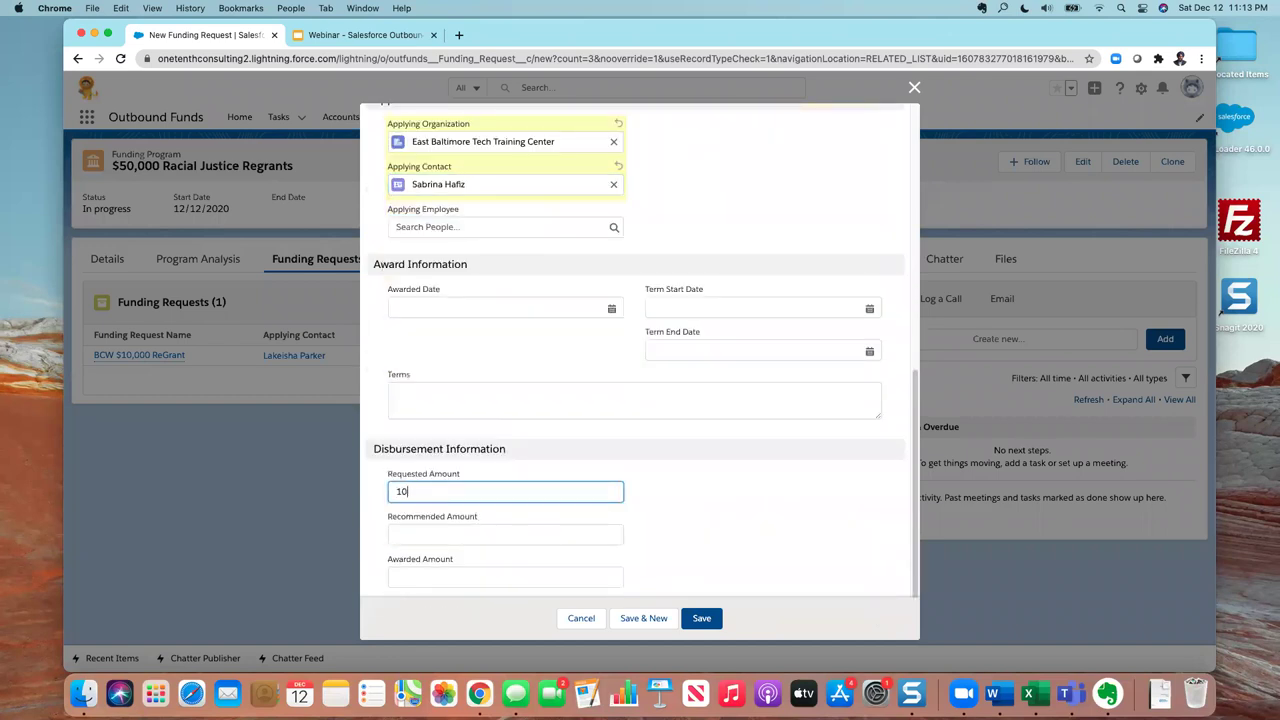
click(436, 530)
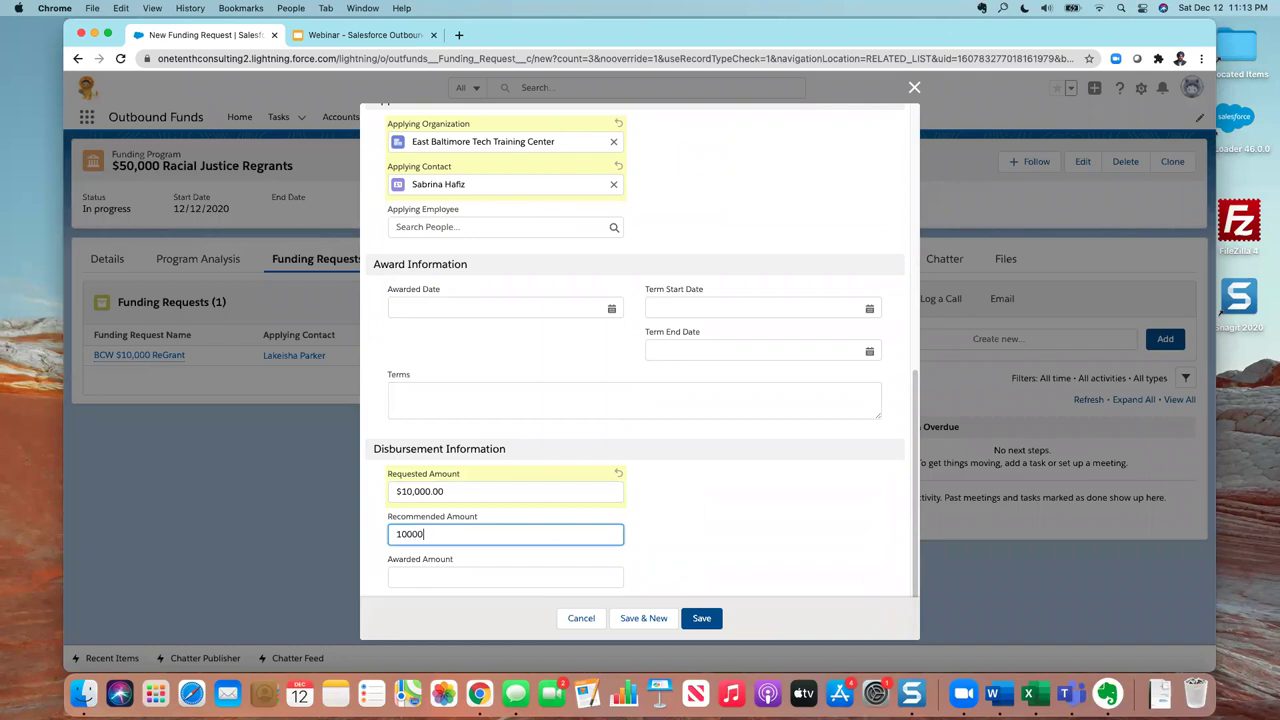
click(683, 561)
click(701, 618)
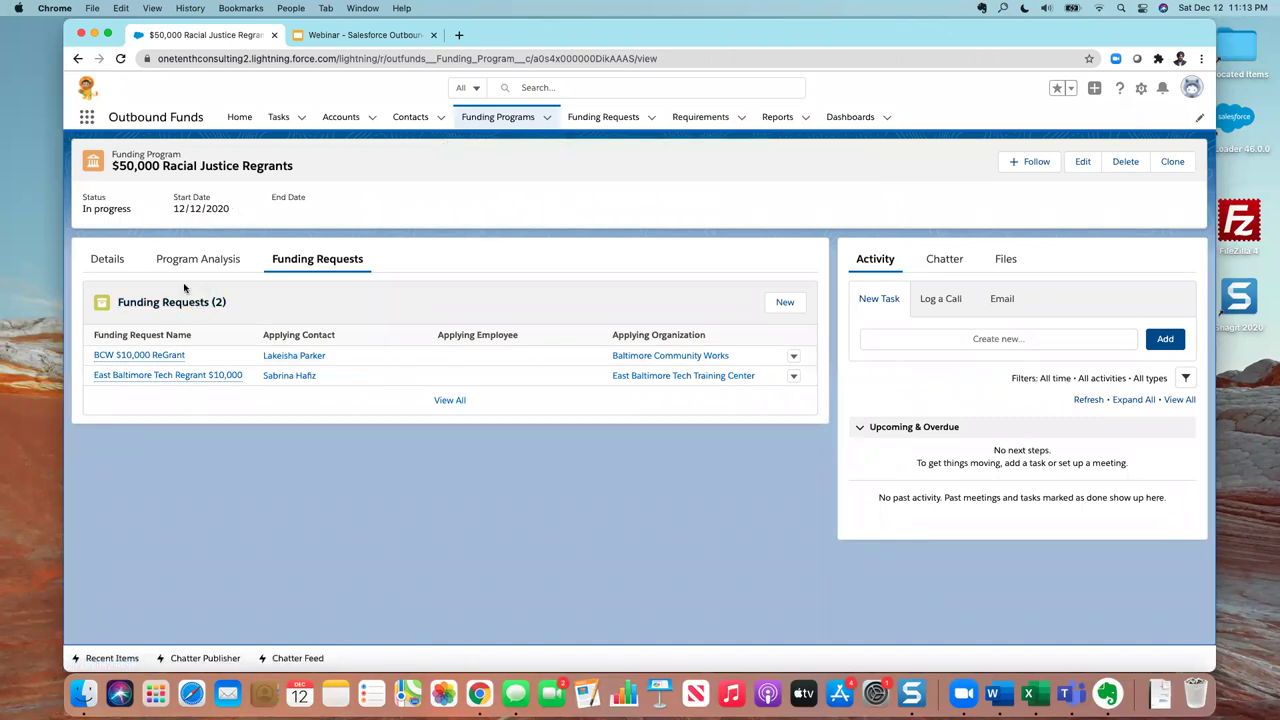
- Open the BCW $10,000 ReGrant funding request from the program's list and look through its details
click(157, 357)
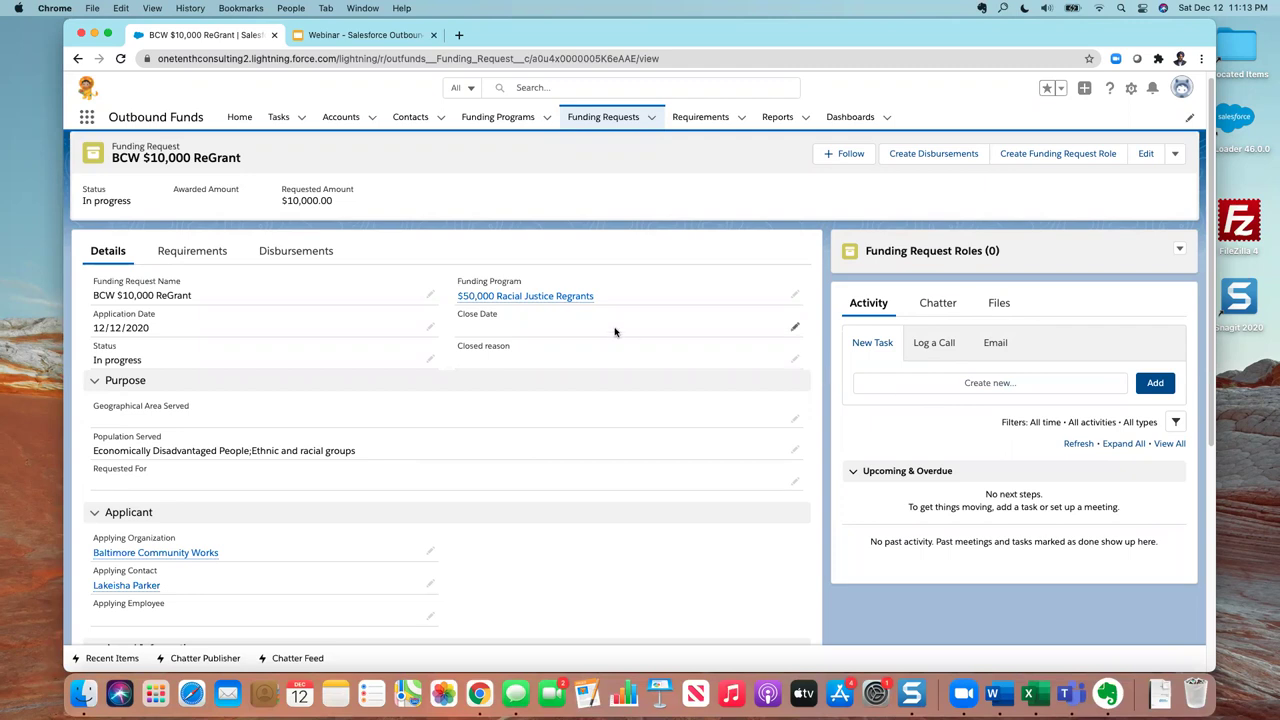
scroll(622, 374, down, 2)
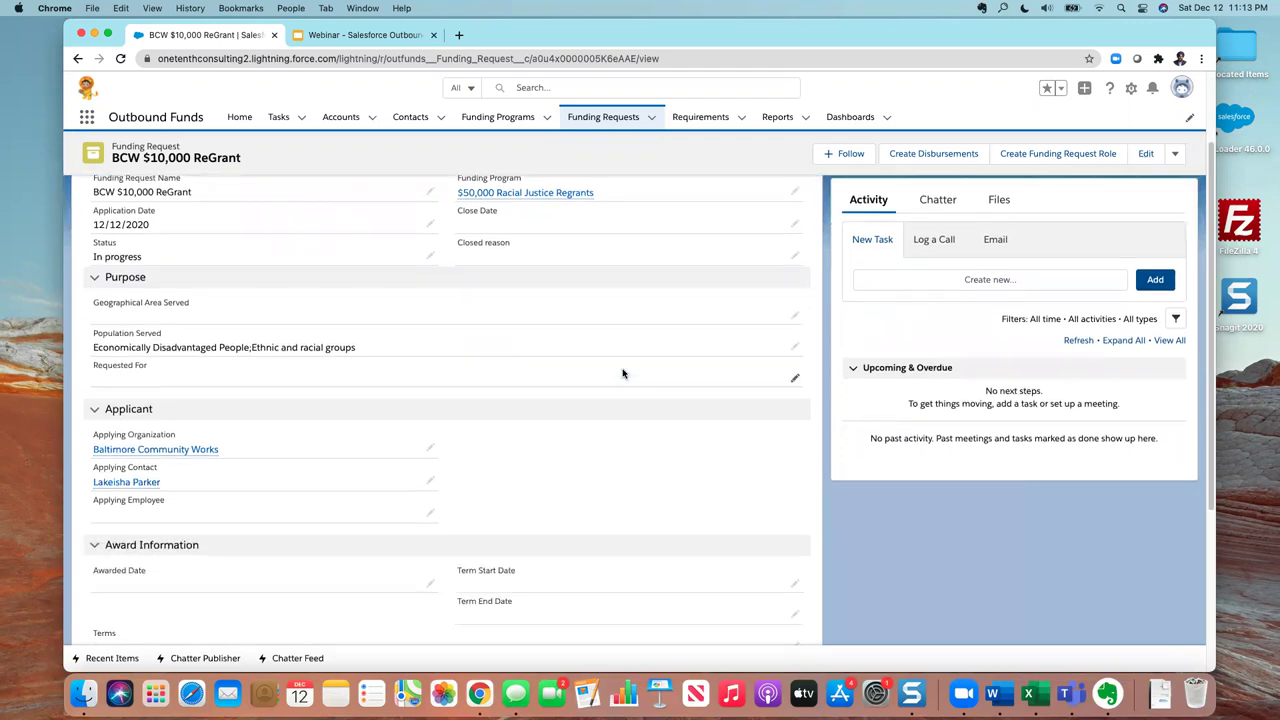
scroll(620, 371, up, 2)
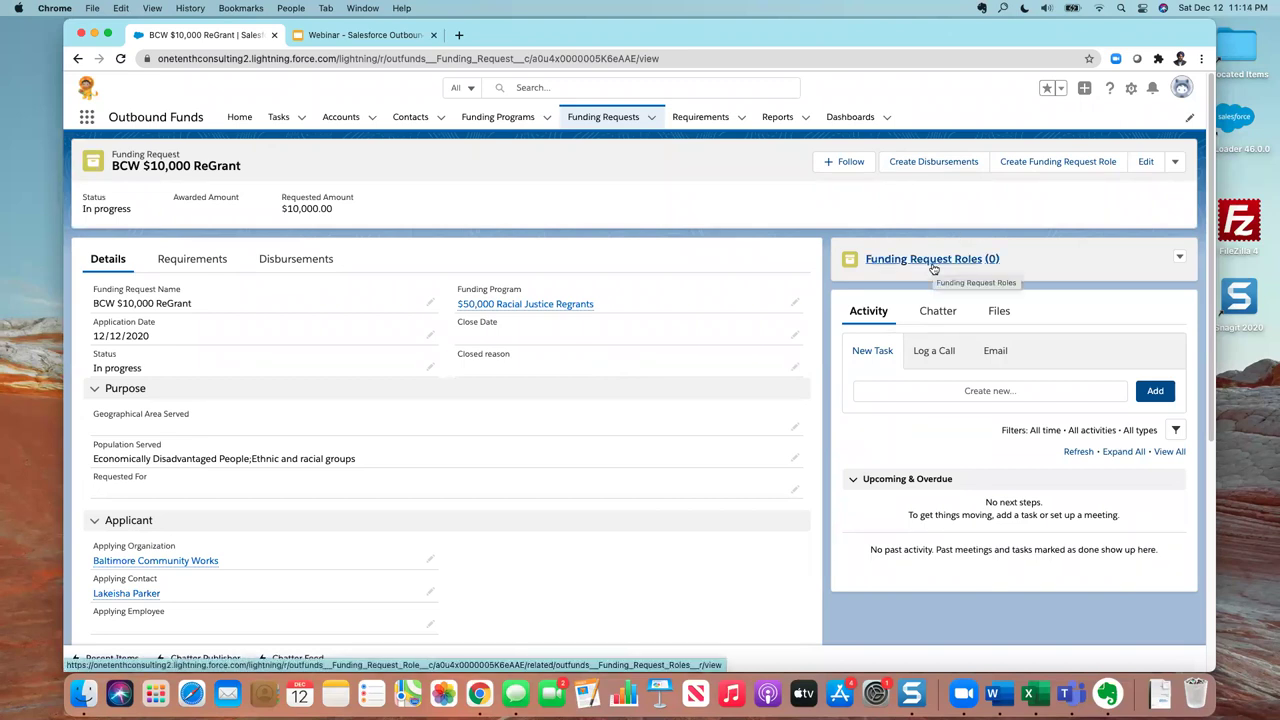
- Start a new funding request role on the BCW request and choose the contact matching "mar"
click(1179, 258)
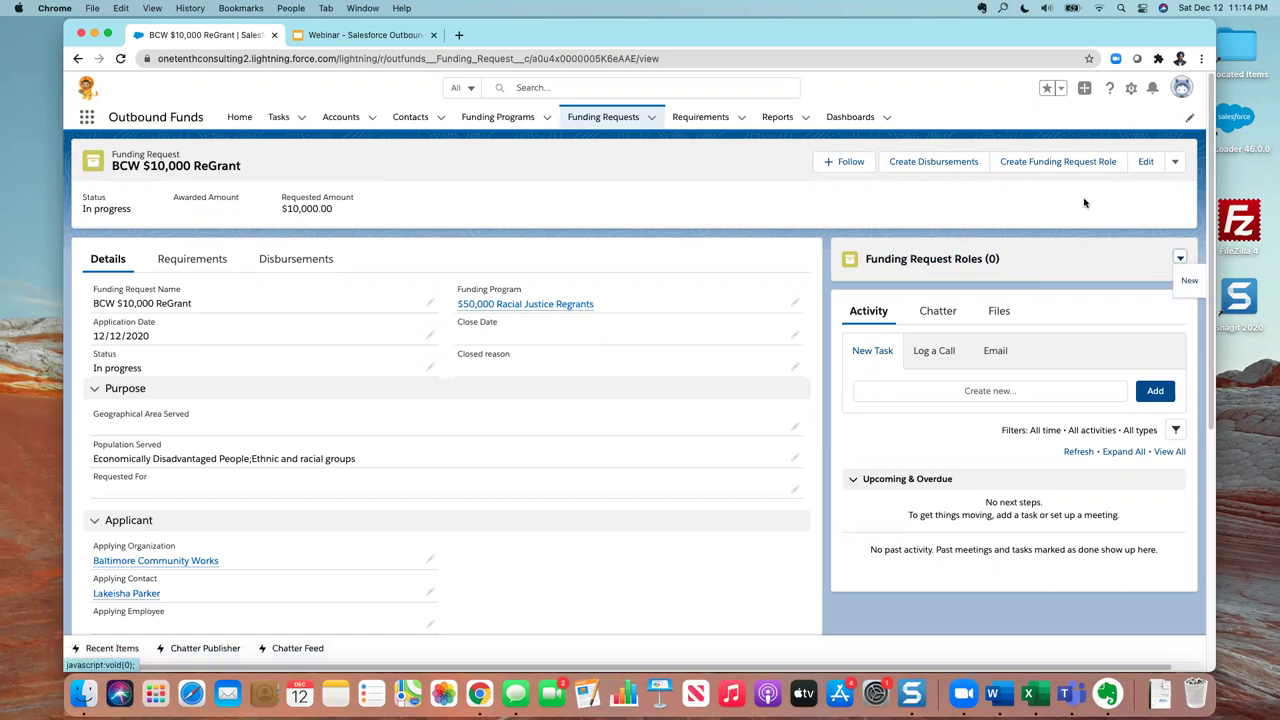
click(1110, 208)
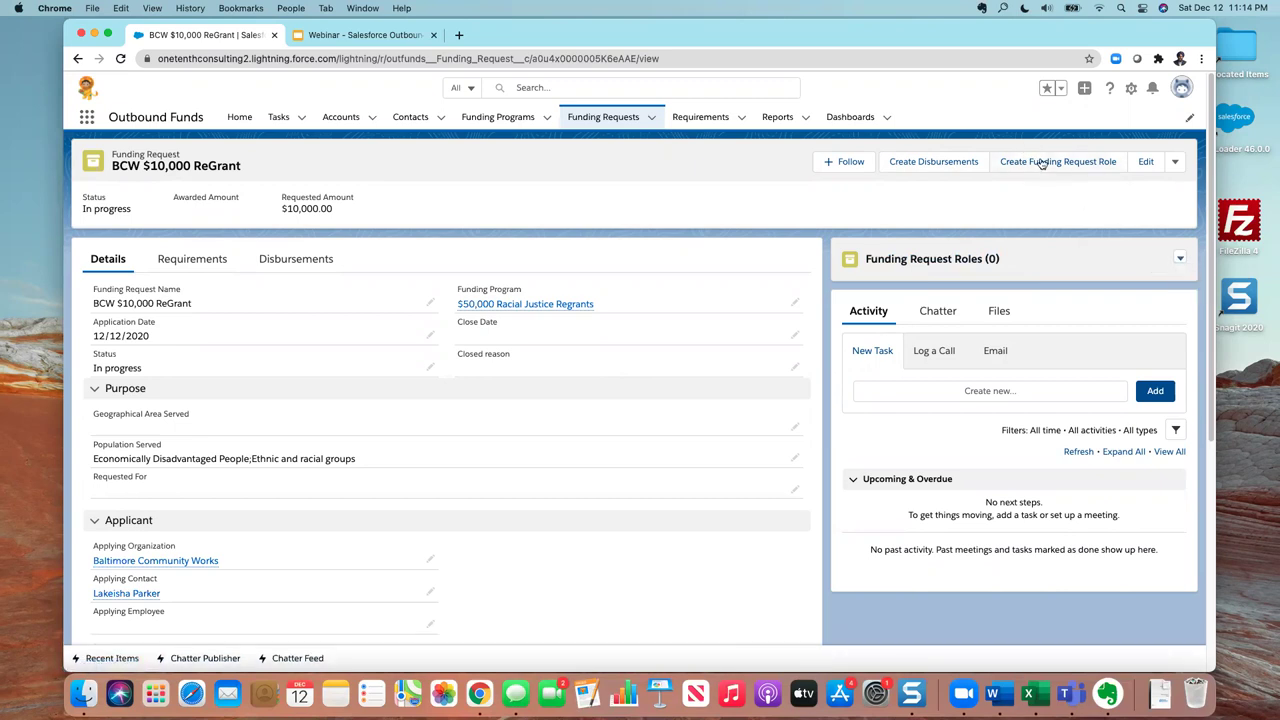
click(1060, 164)
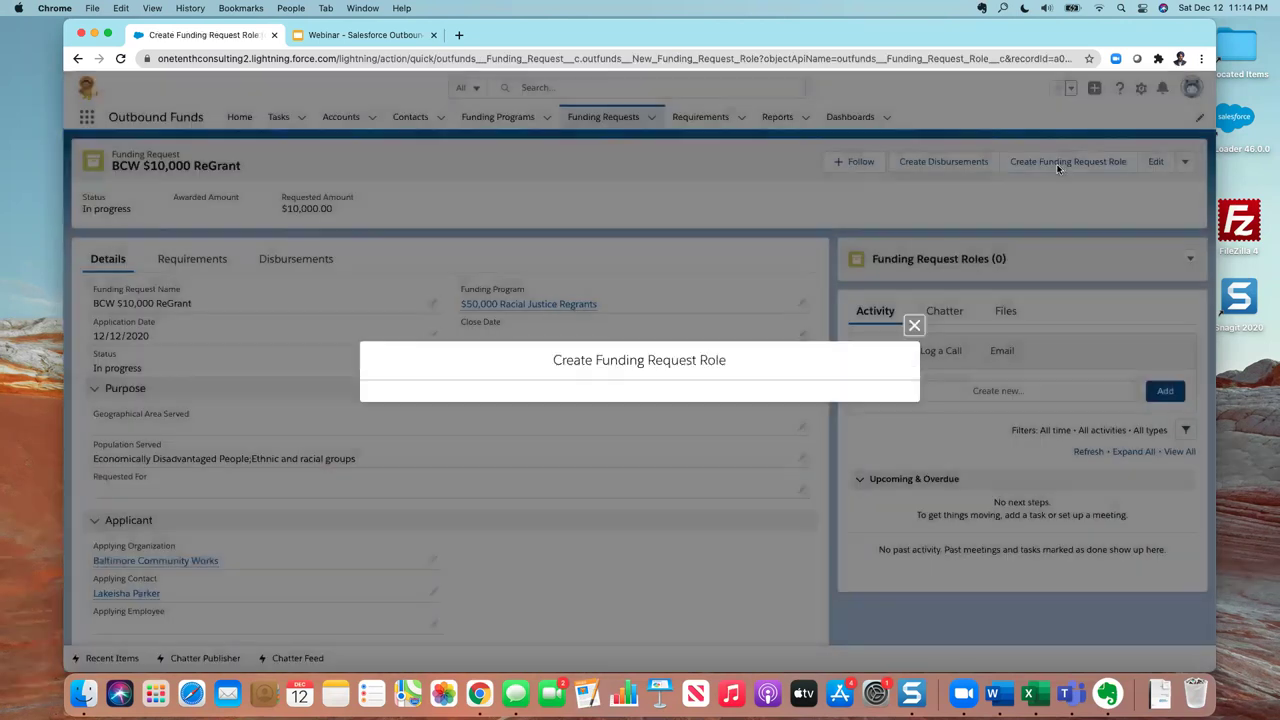
click(424, 358)
text(mar)
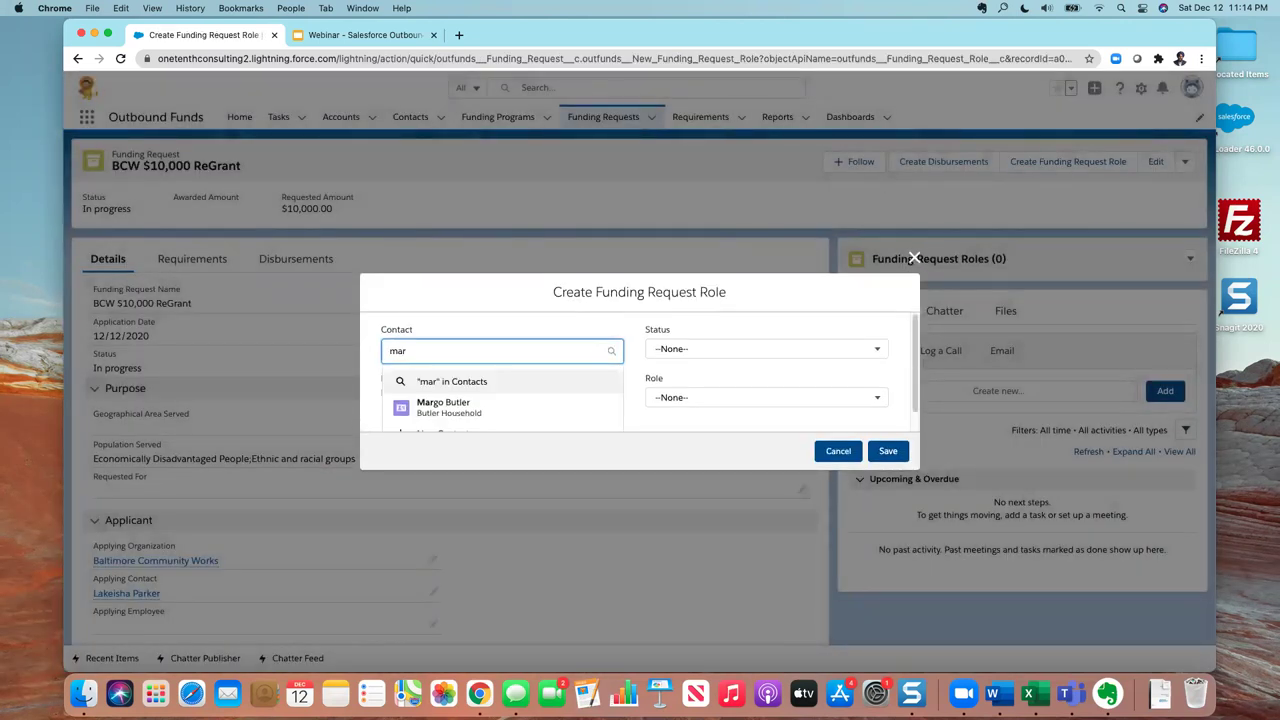
click(430, 405)
- Set the role's status to Current and its role to Grant Manager, and save it
click(716, 351)
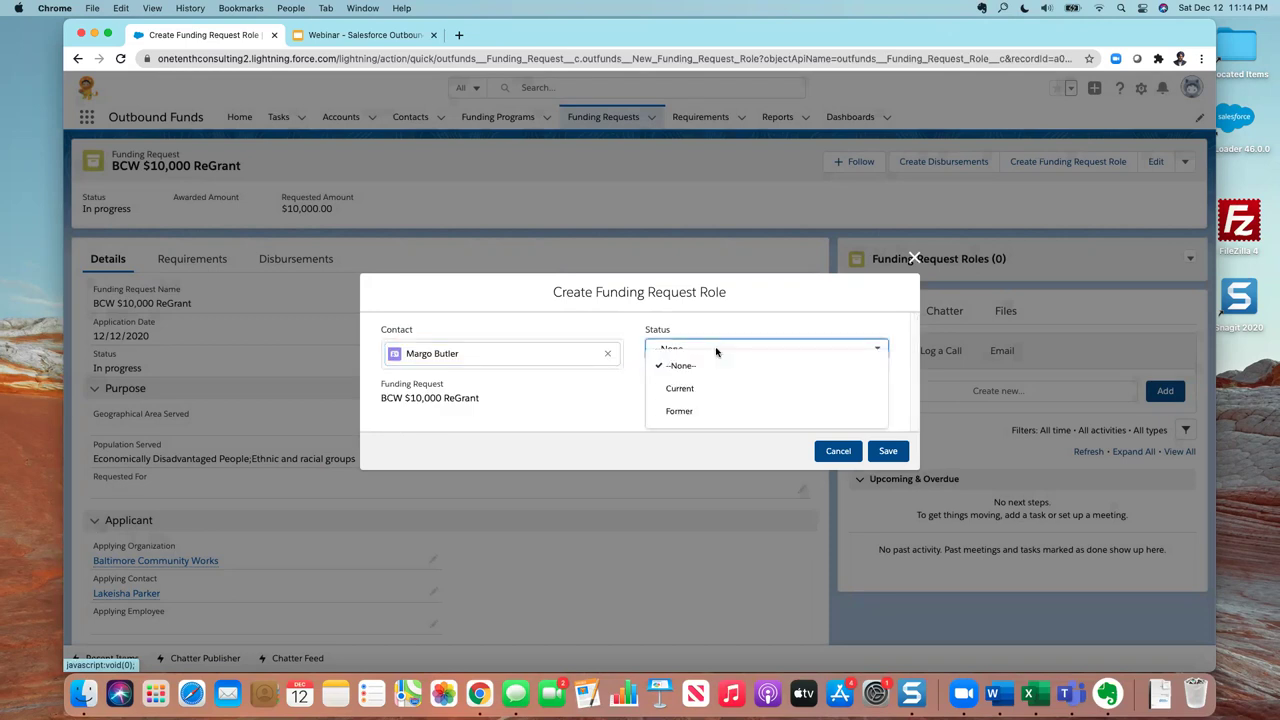
click(700, 388)
click(729, 403)
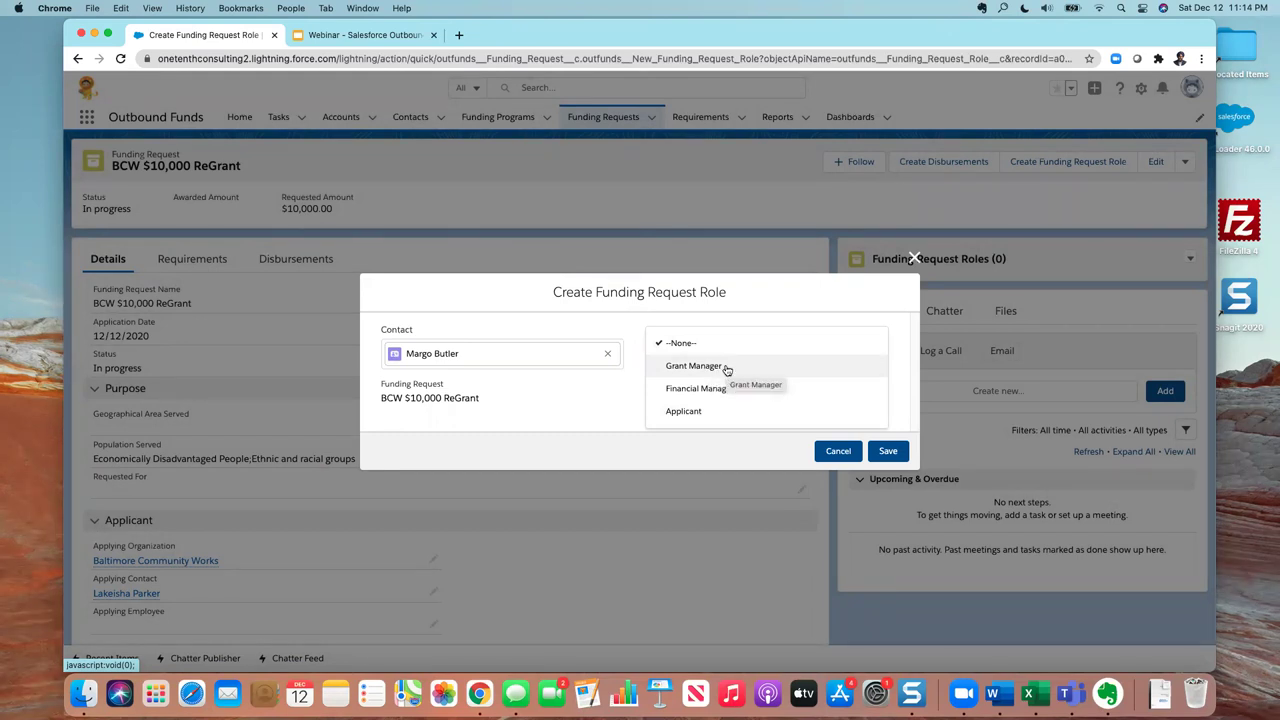
click(724, 367)
click(887, 451)
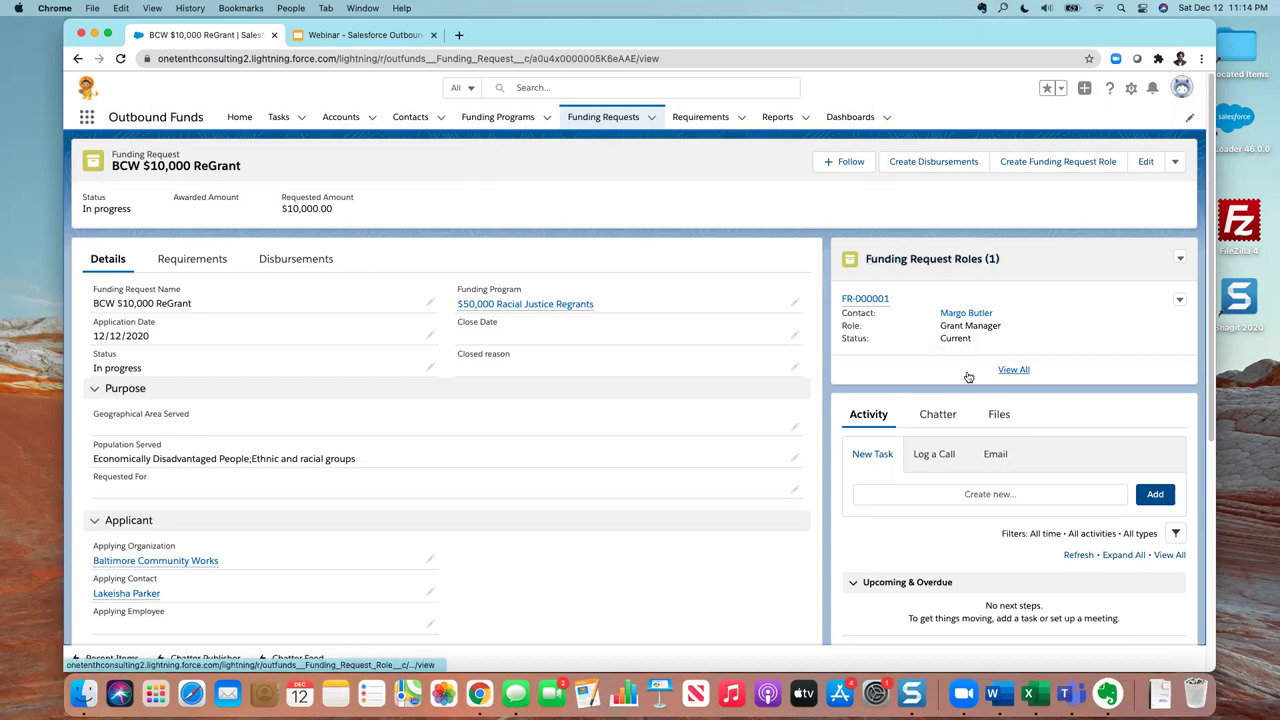
- Start a requirement named Background Check on the BCW request, choosing a recent contact as primary contact and the suggested person as assignee
click(192, 259)
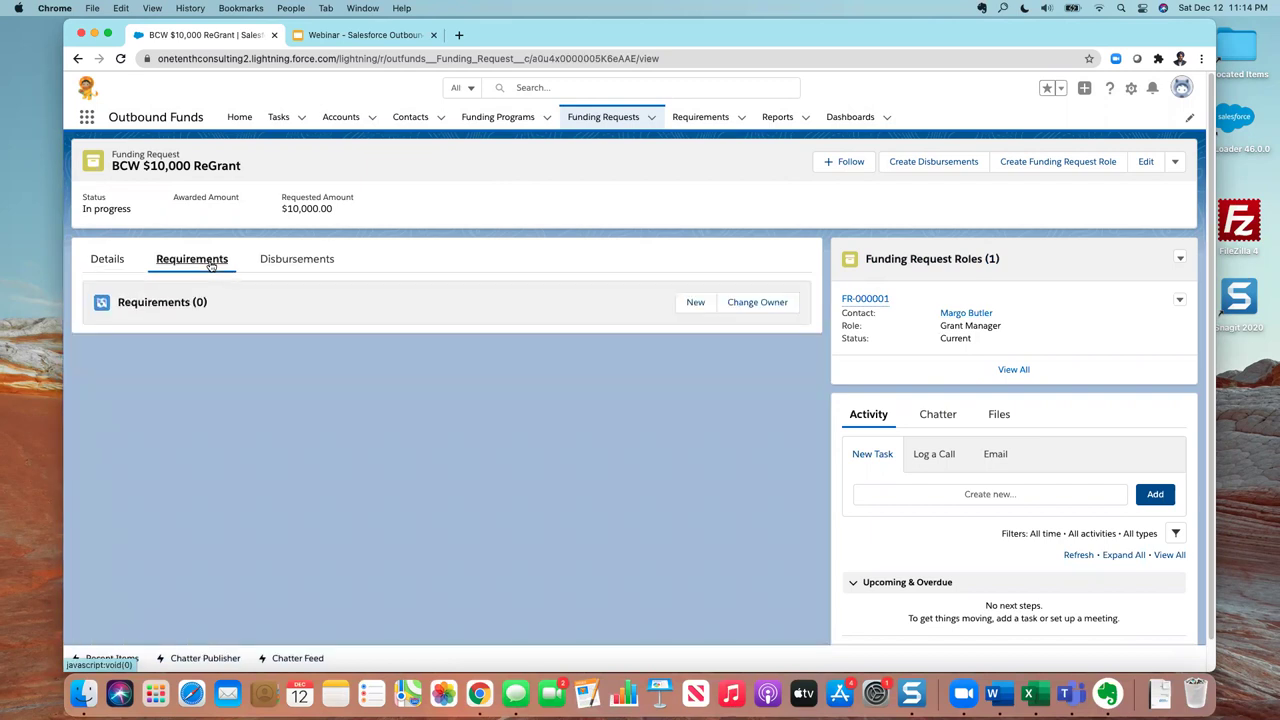
click(693, 302)
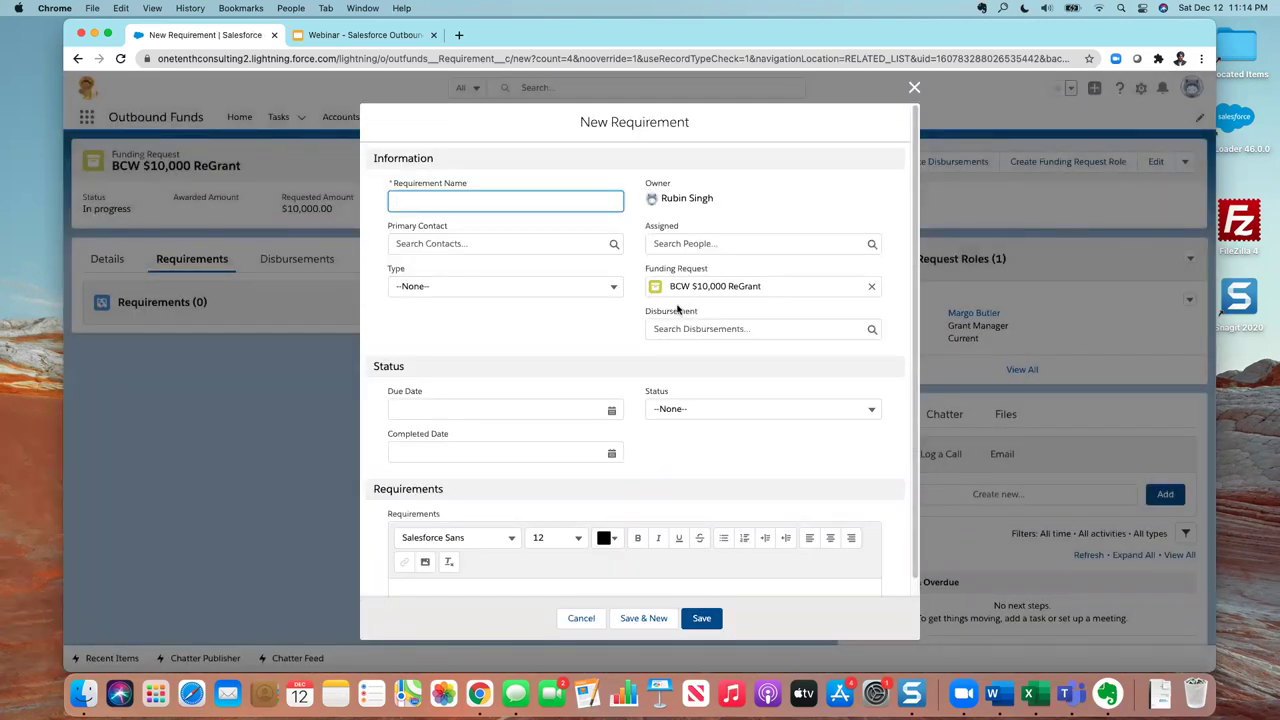
text(Backgrou)
click(497, 245)
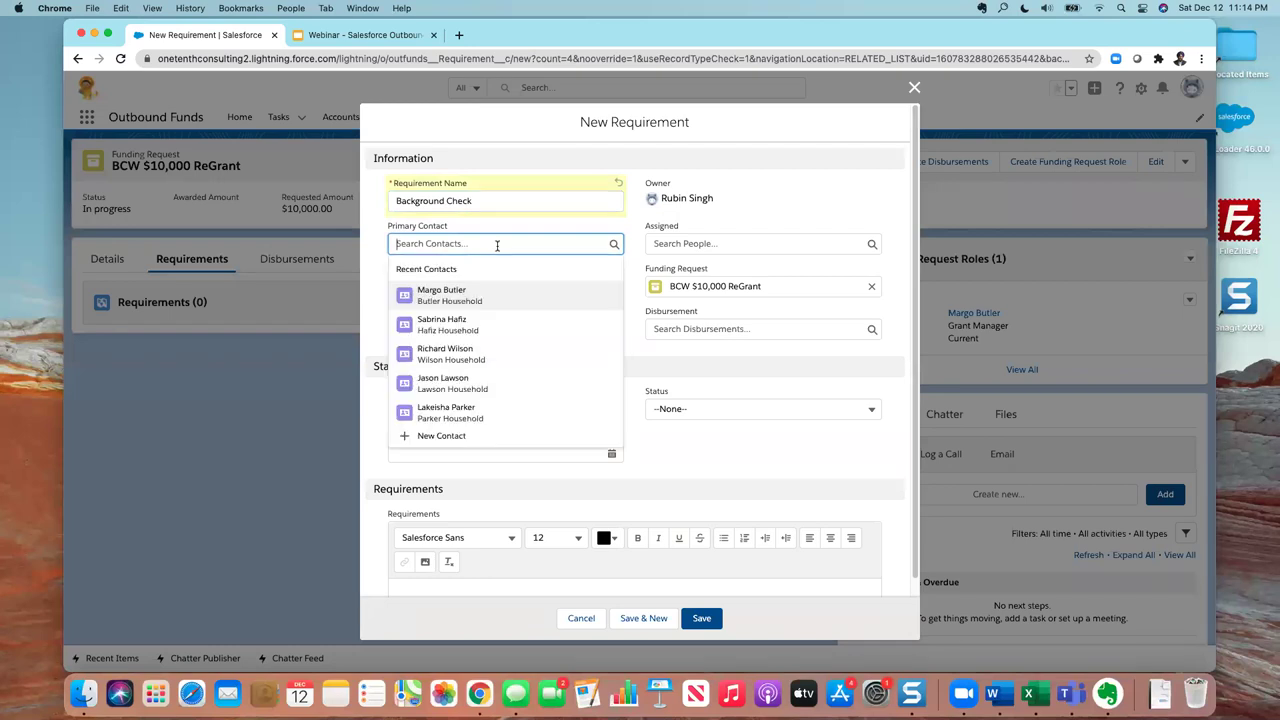
click(480, 352)
click(855, 244)
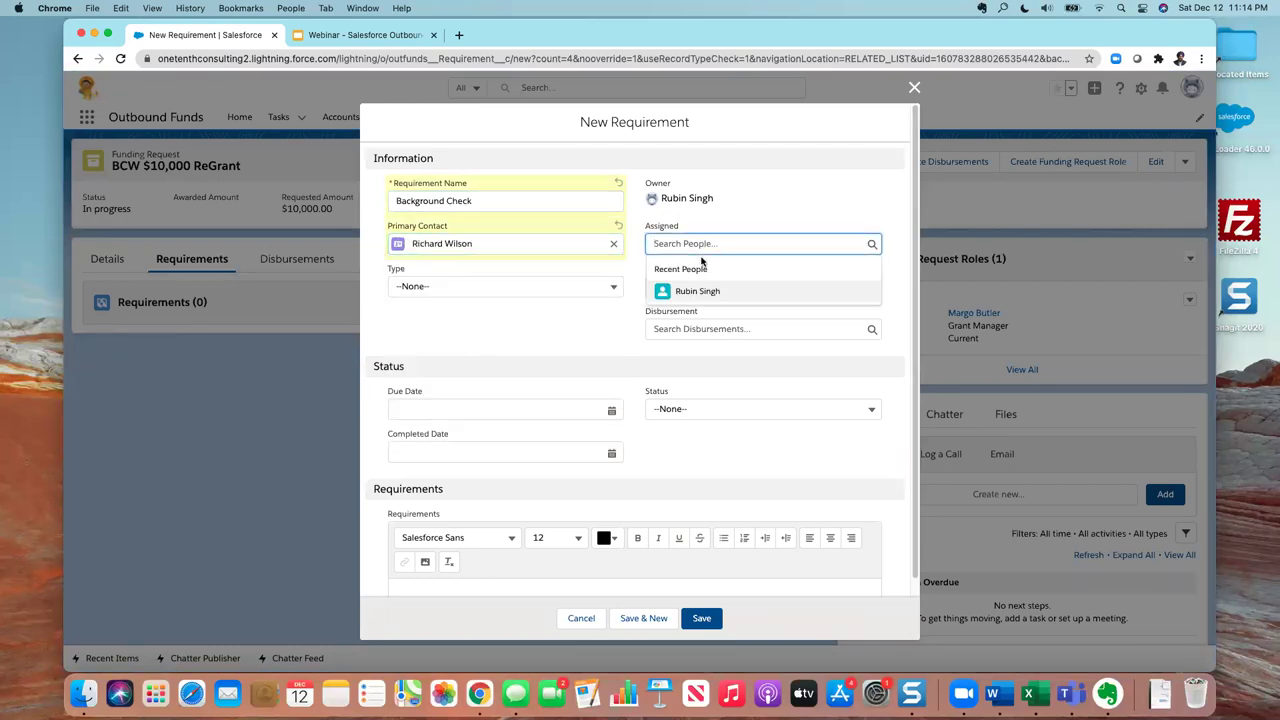
click(700, 290)
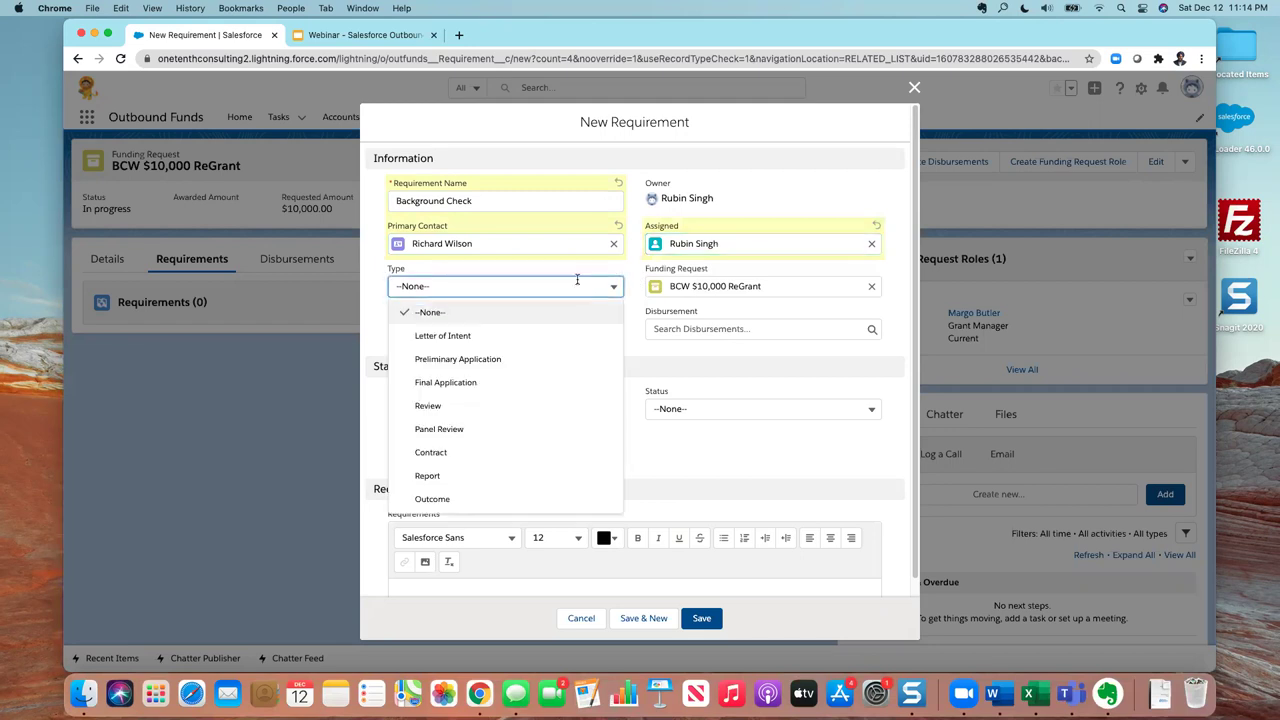
- Set the Background Check requirement's type to Review, due date to 12/19/2020 and status to Open, and save it
click(443, 405)
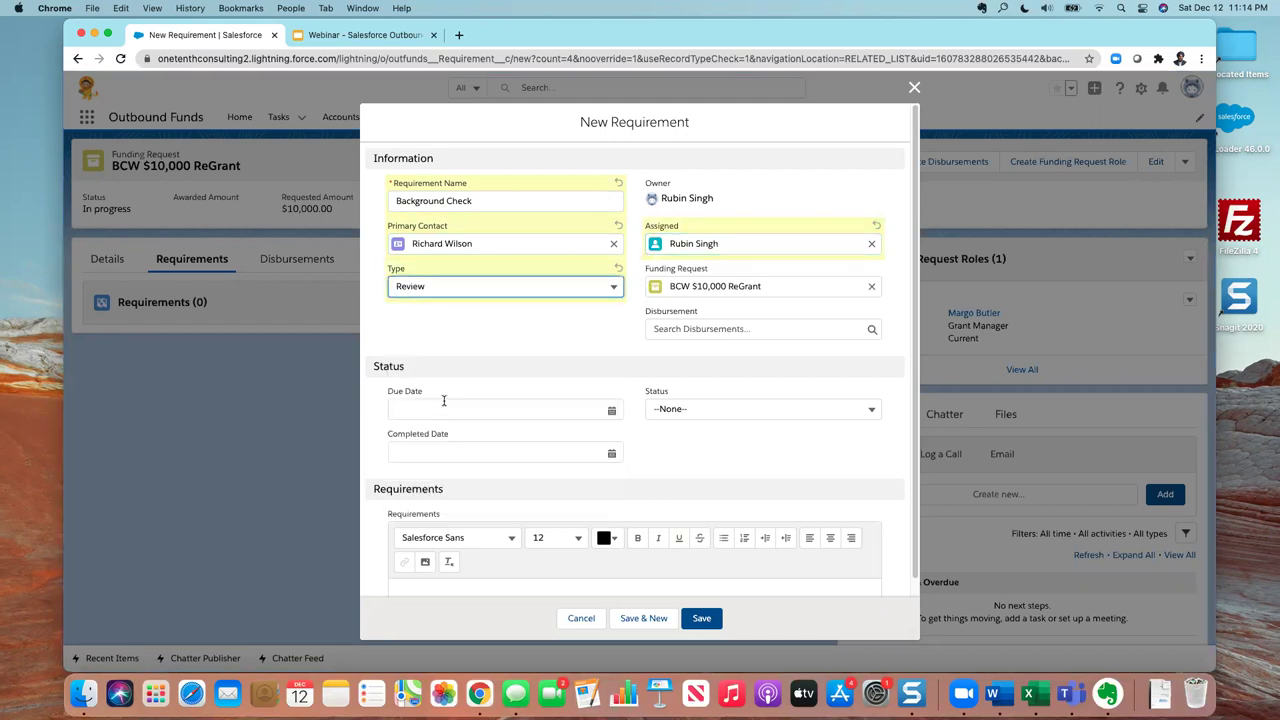
click(611, 409)
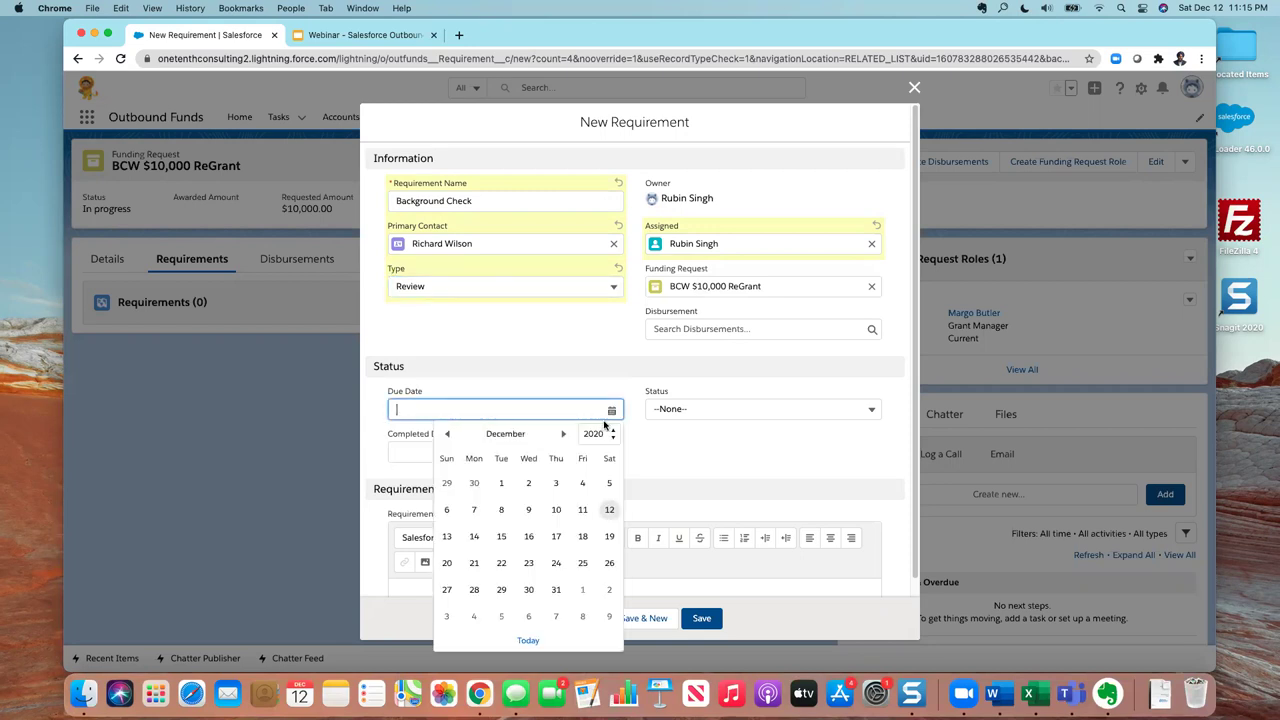
click(610, 538)
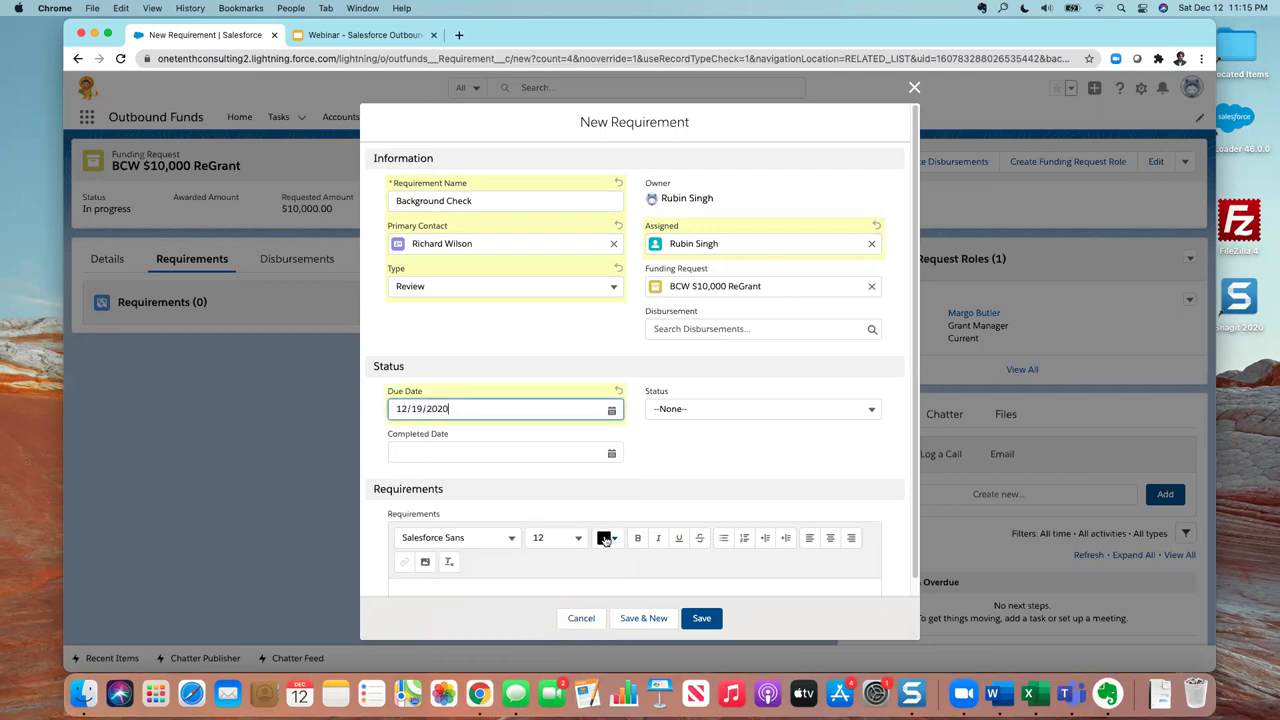
click(714, 408)
click(711, 459)
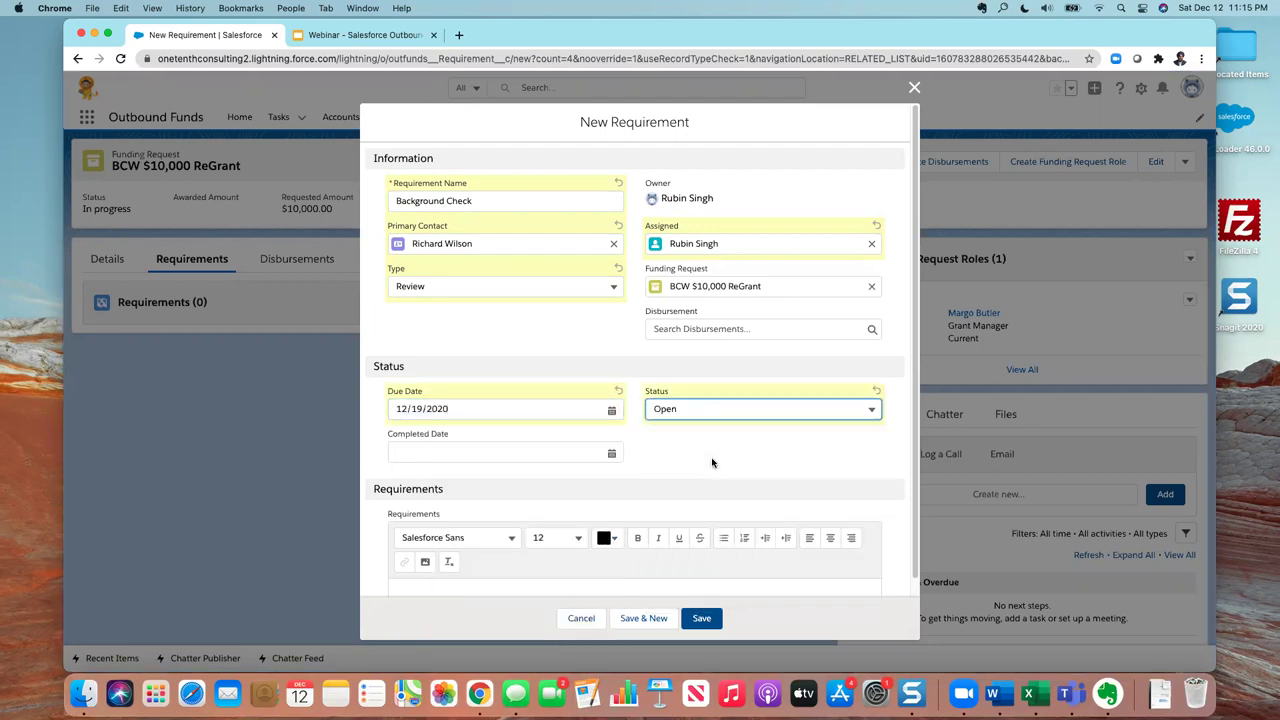
scroll(694, 489, down, 2)
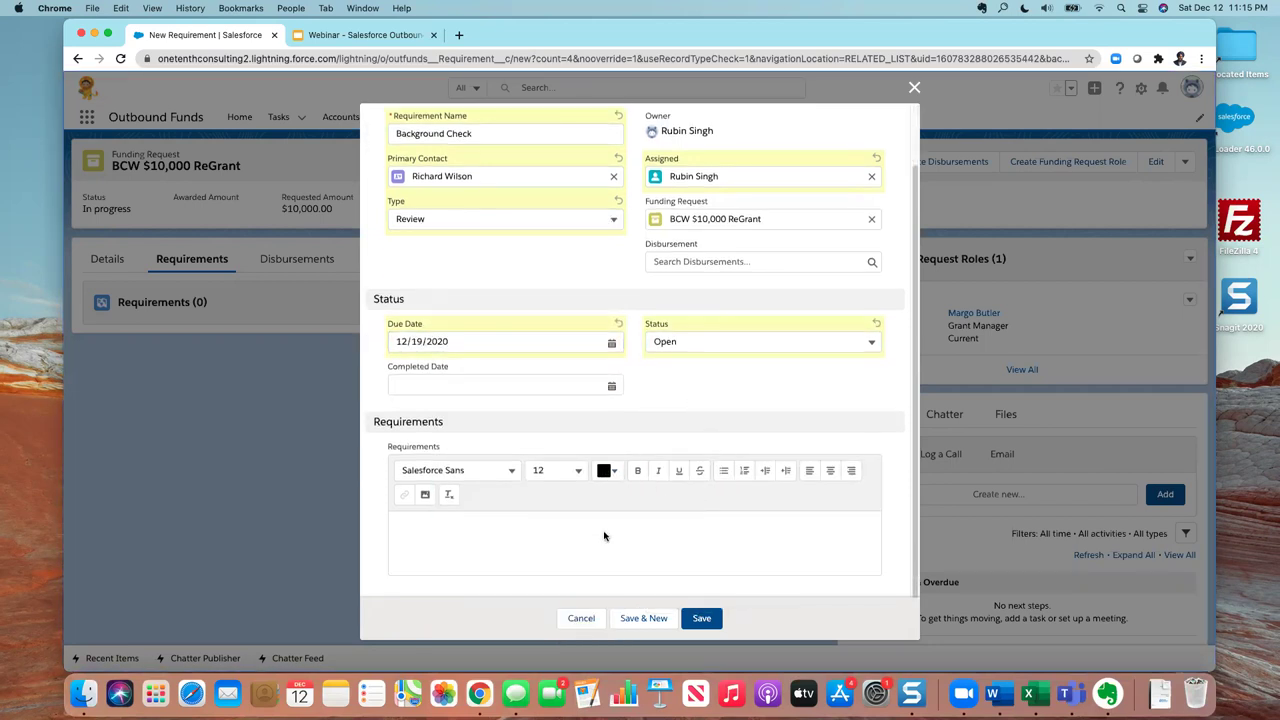
scroll(621, 553, up, 2)
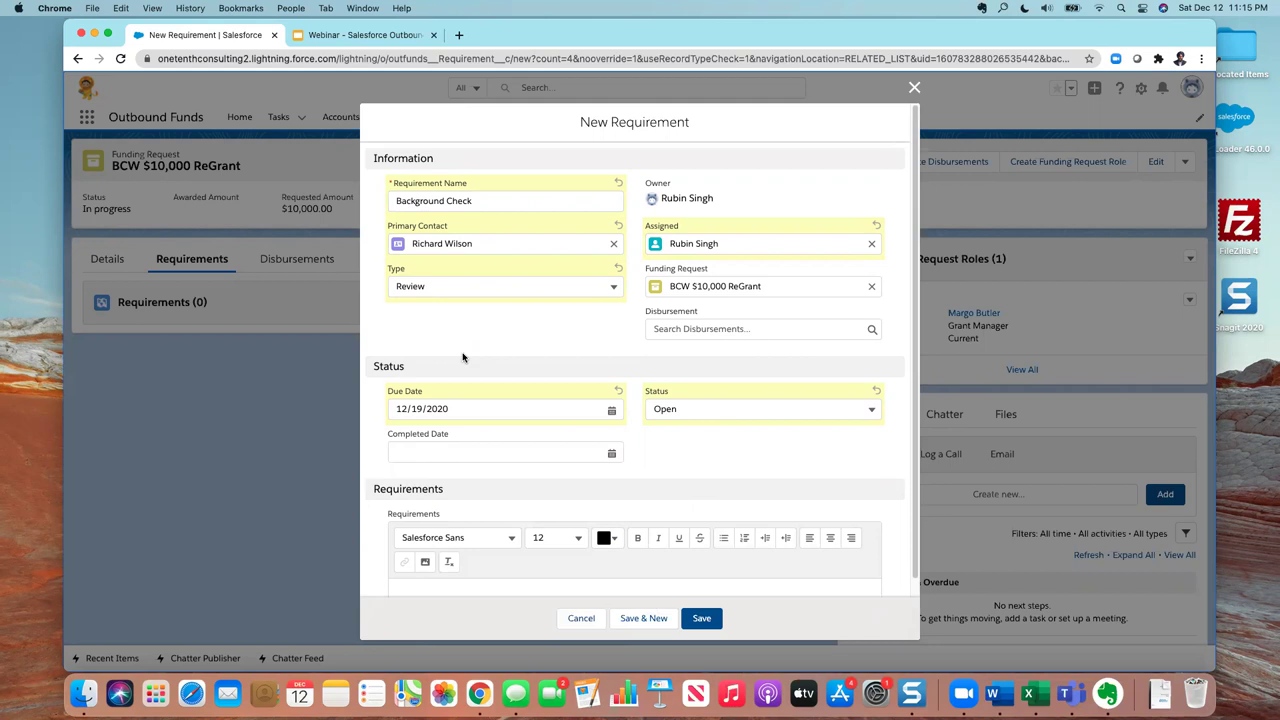
click(703, 618)
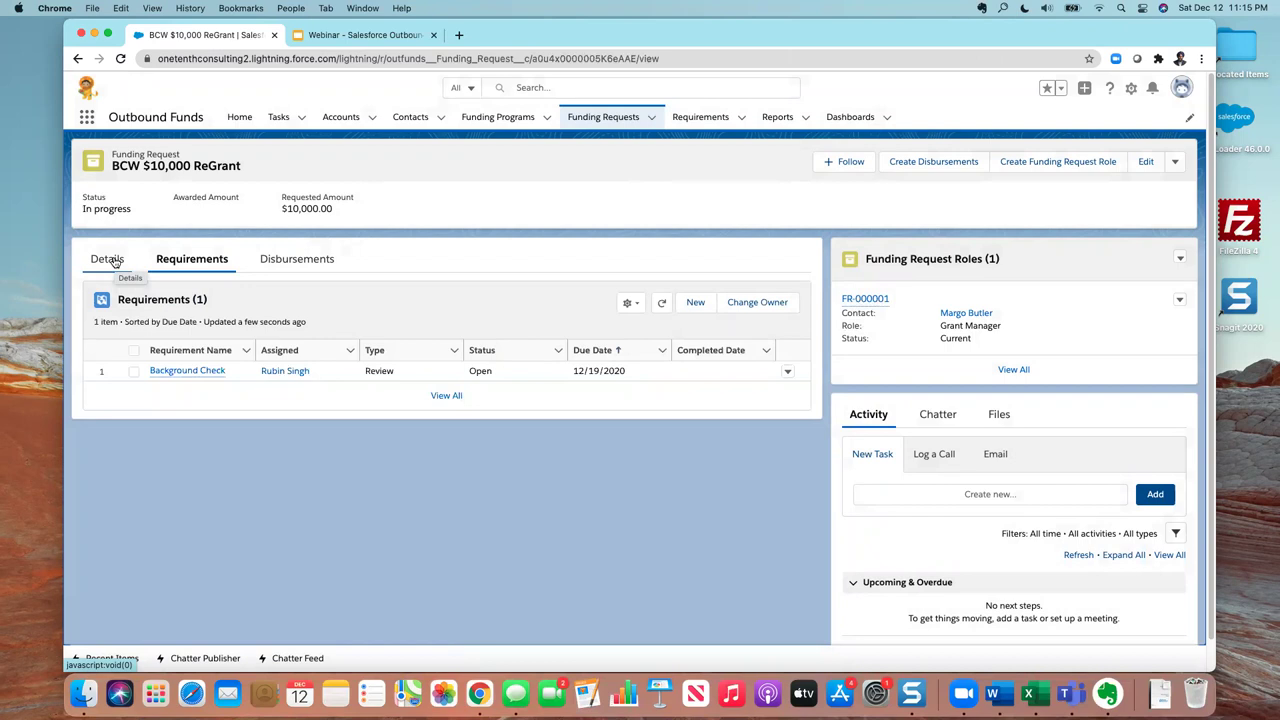
- Change the BCW funding request's status to Awarded in its details
click(113, 260)
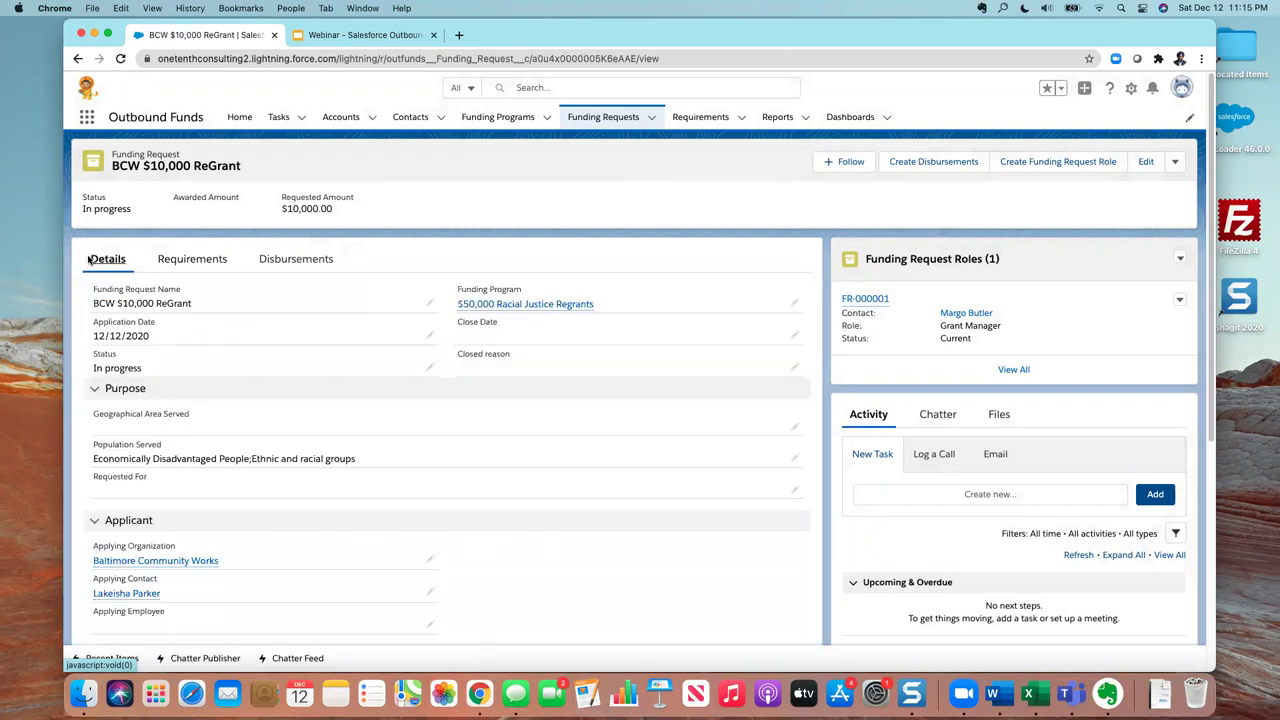
click(429, 367)
click(407, 403)
click(311, 297)
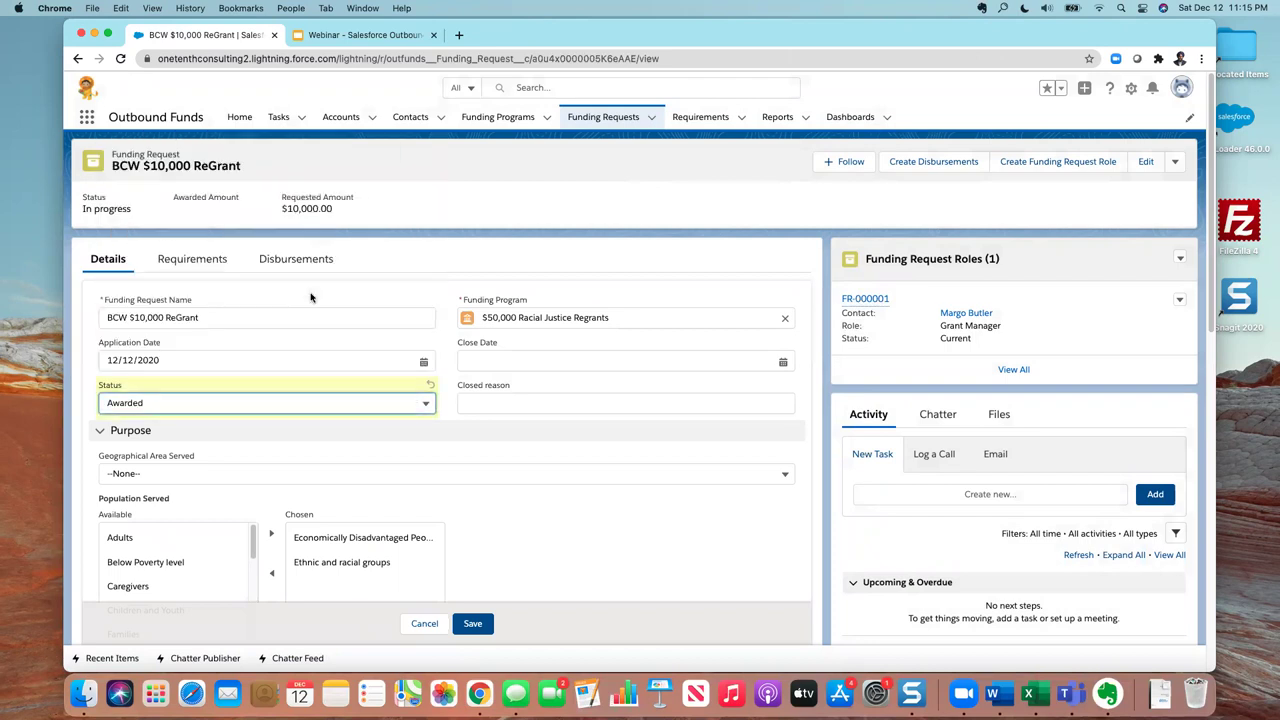
- Set the awarded date to 12/12/2020 and the awarded amount to 10000, and save the BCW funding request
scroll(549, 544, down, 10)
scroll(550, 540, down, 5)
scroll(550, 540, up, 6)
click(392, 454)
click(421, 302)
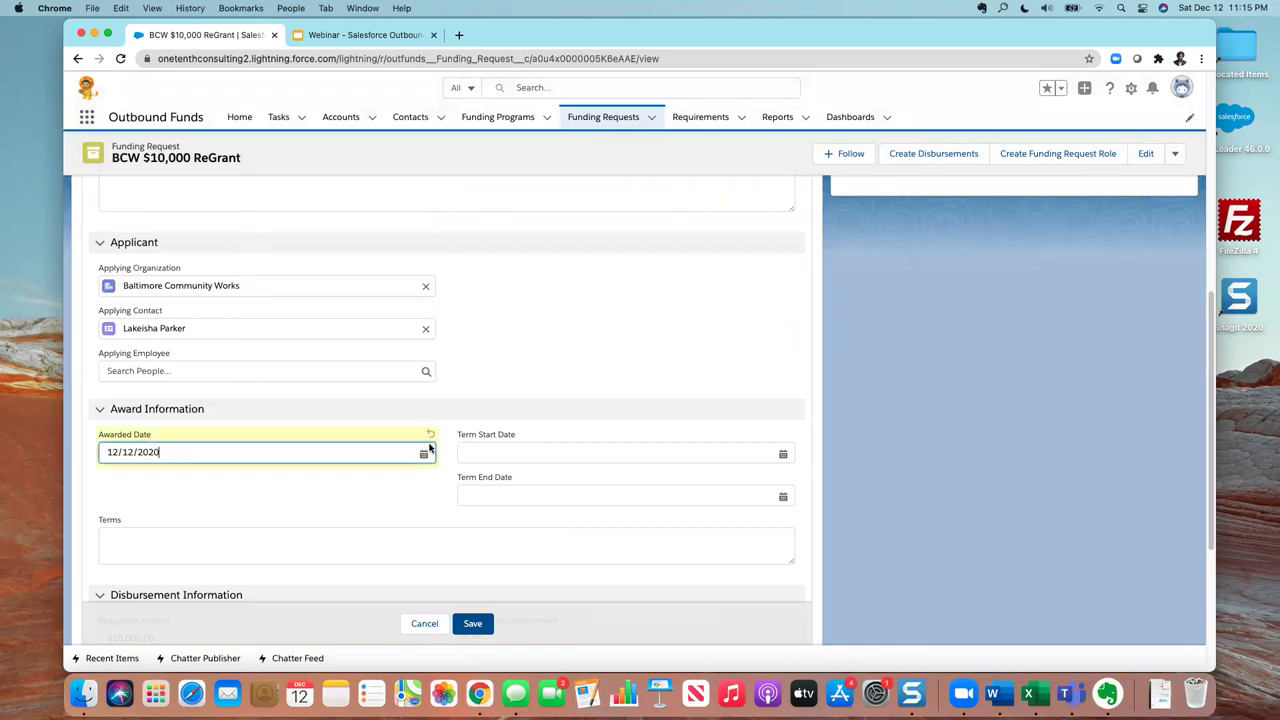
scroll(431, 480, down, 5)
click(349, 460)
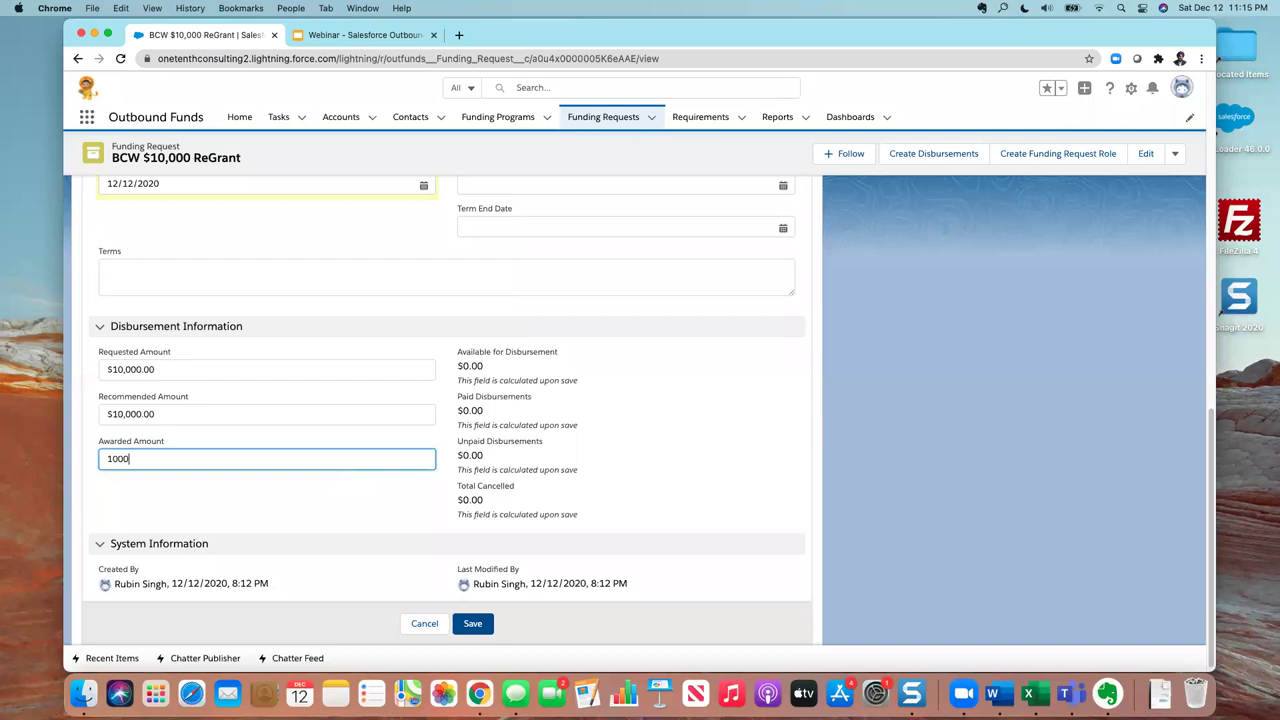
click(472, 623)
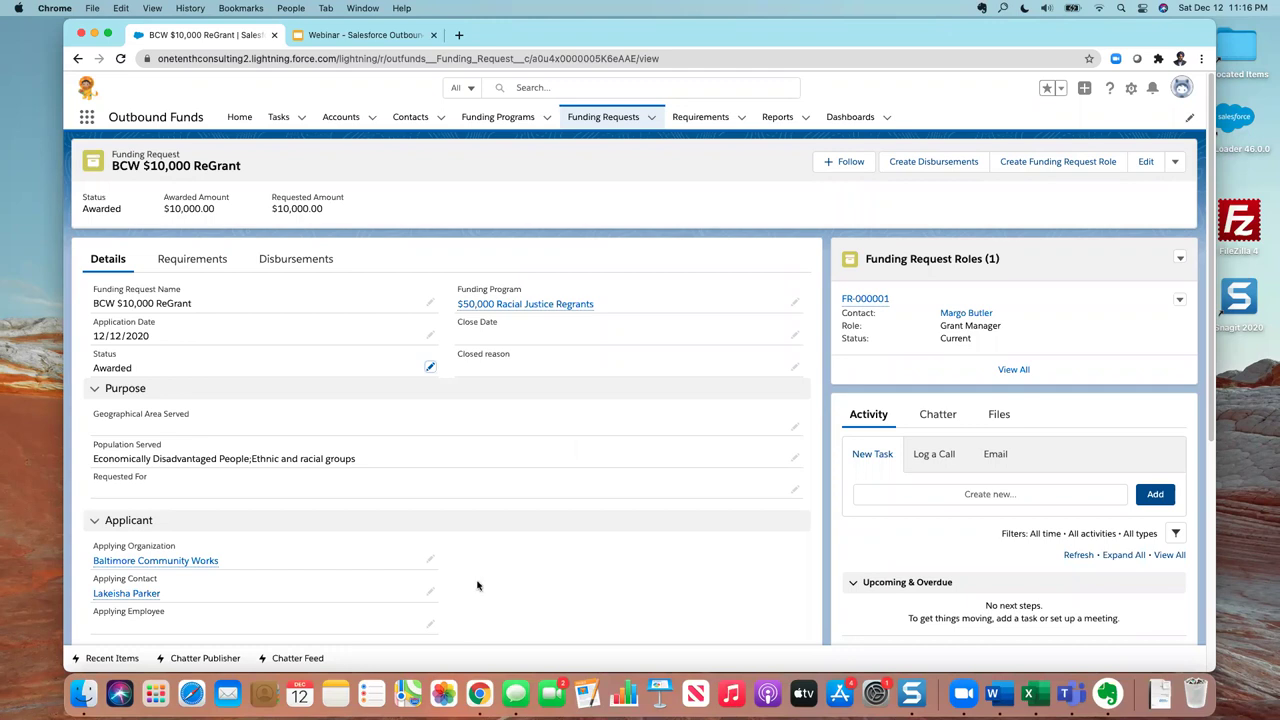
- Schedule 4 monthly disbursements of the $10,000 award starting Dec 12, 2020, and save them
click(298, 264)
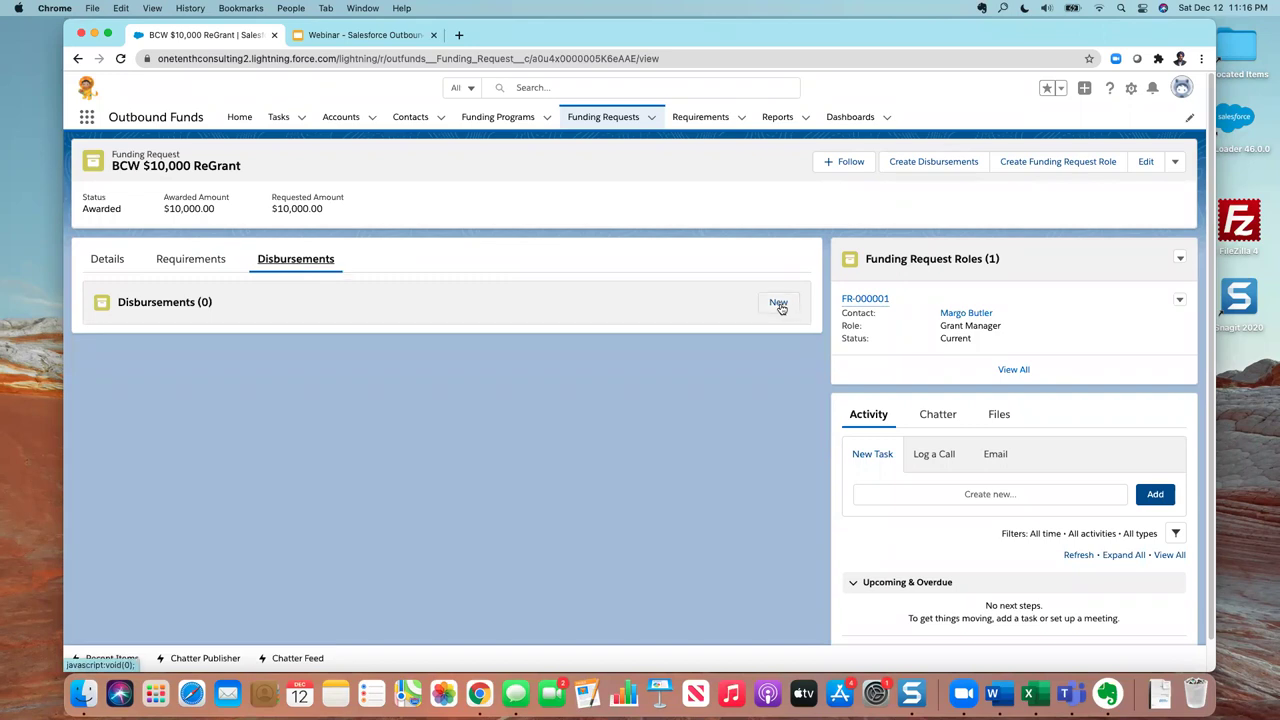
click(925, 166)
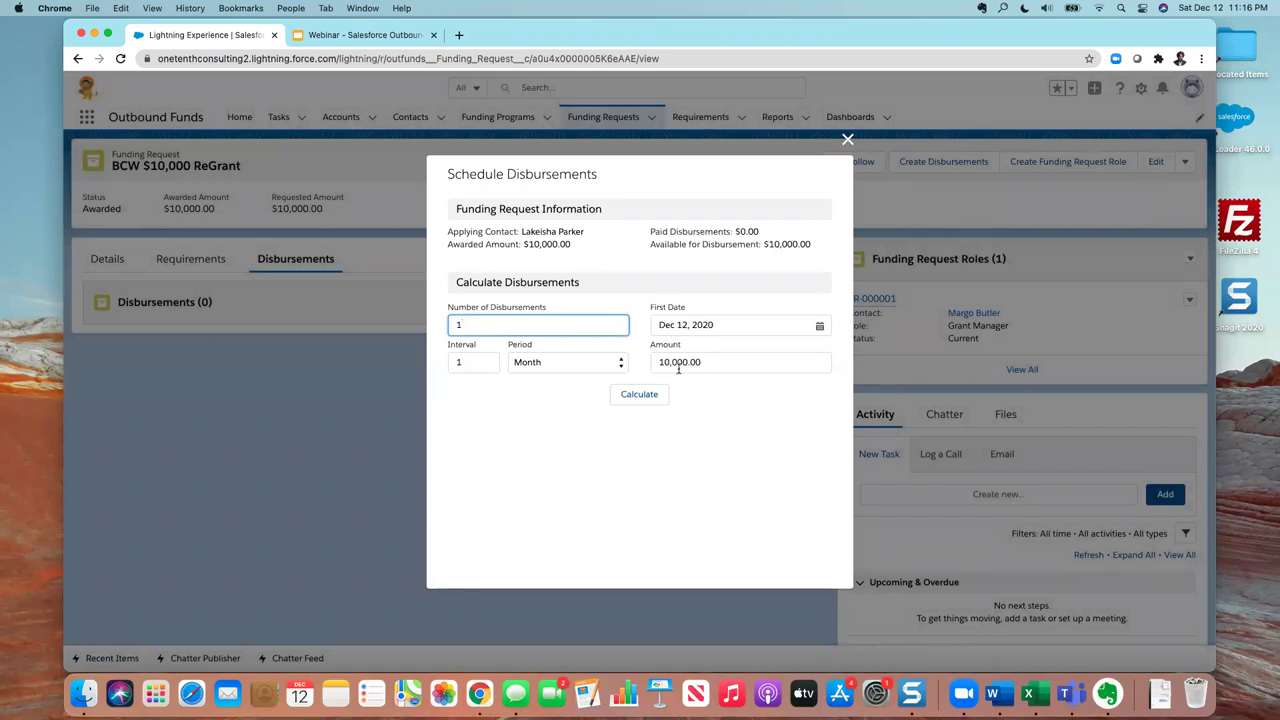
key(BackSpace)
text(4)
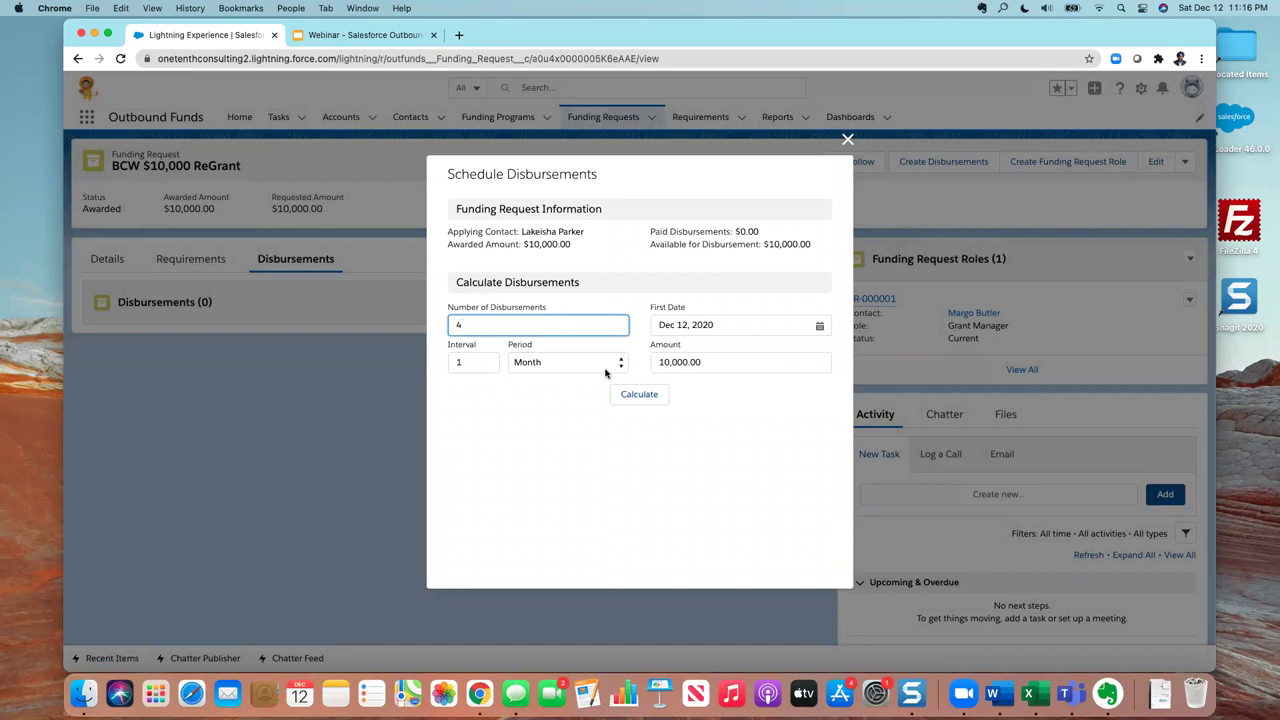
click(641, 395)
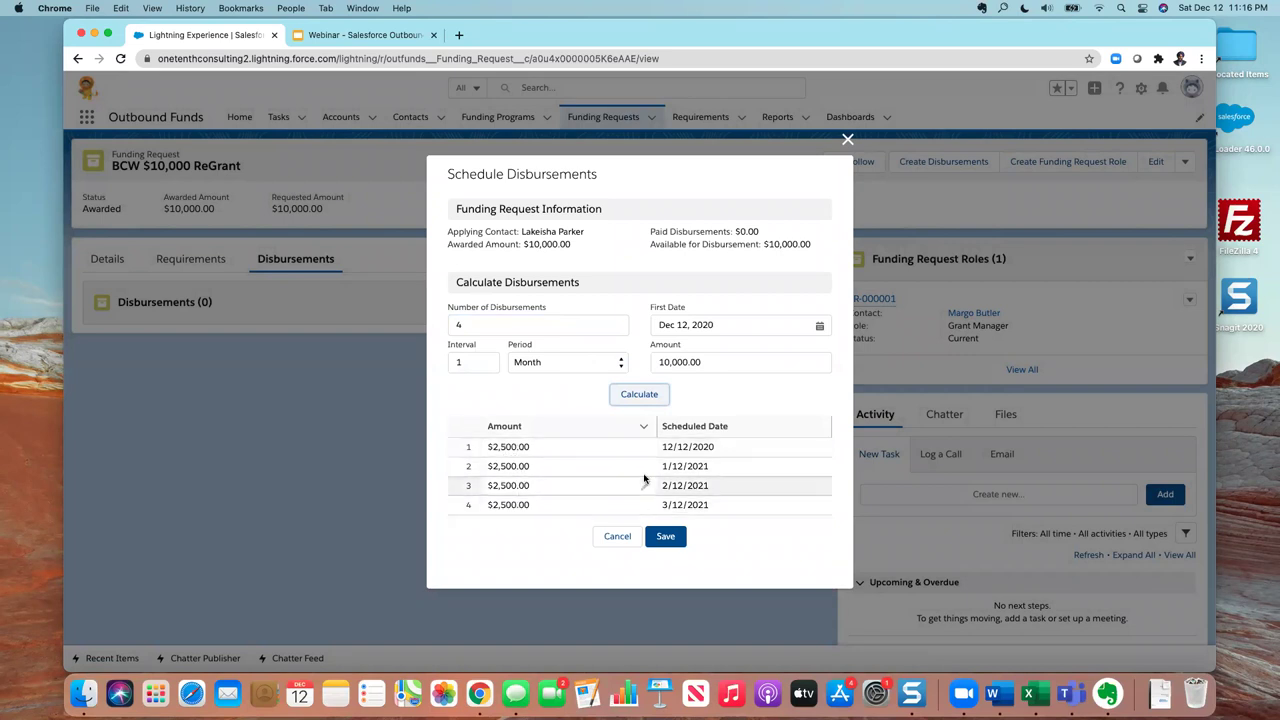
click(662, 537)
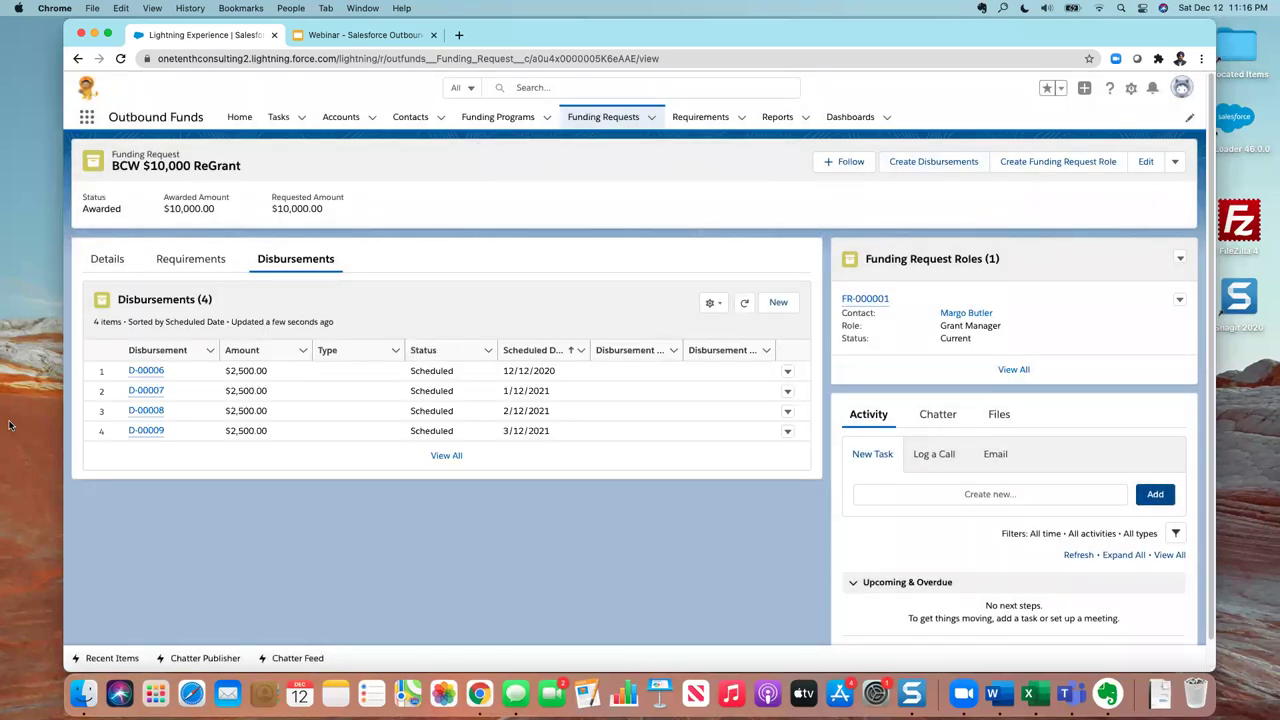
- Set the 12/12/2020 disbursement's status to Paid, type to Initial and disbursement method to Check, and save it
click(150, 370)
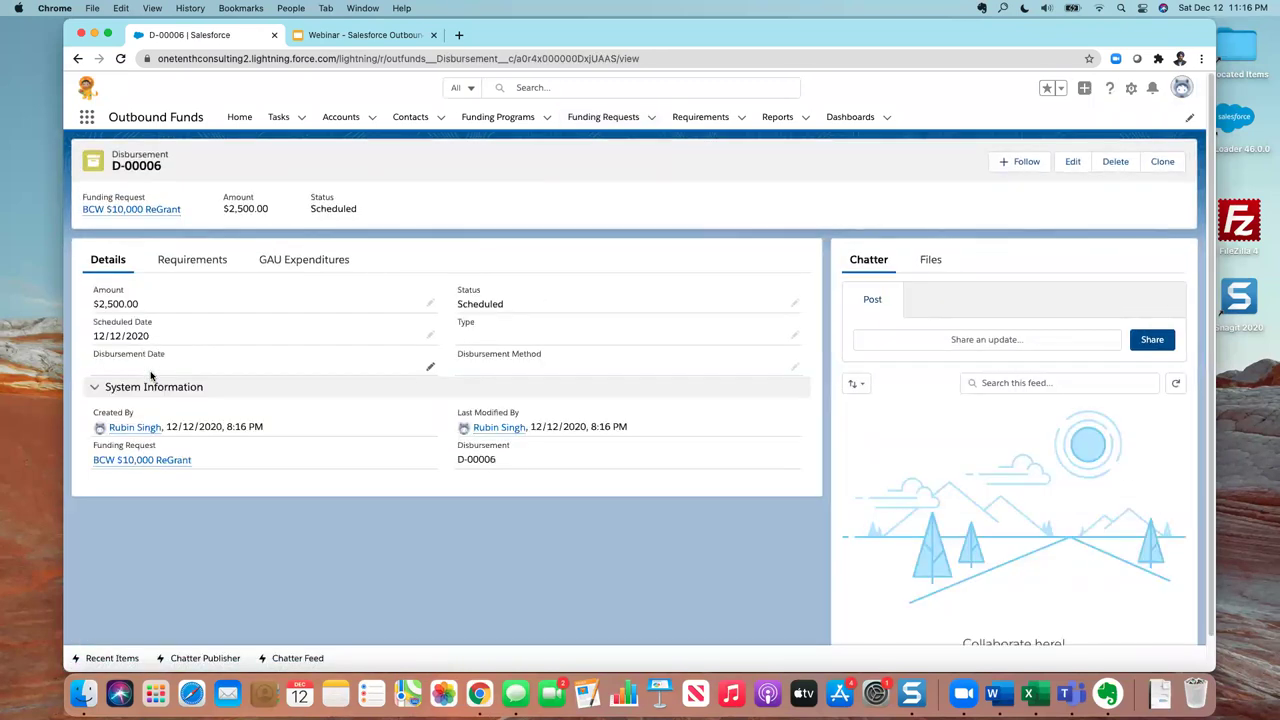
click(794, 305)
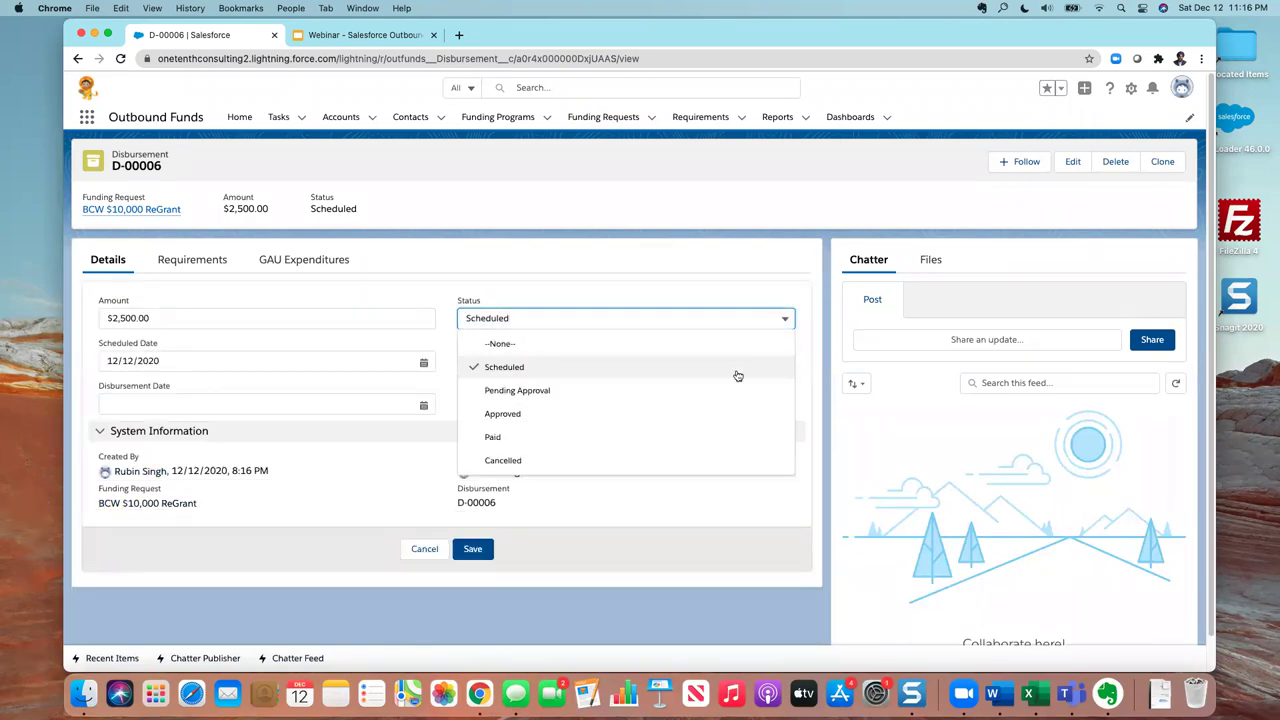
click(704, 436)
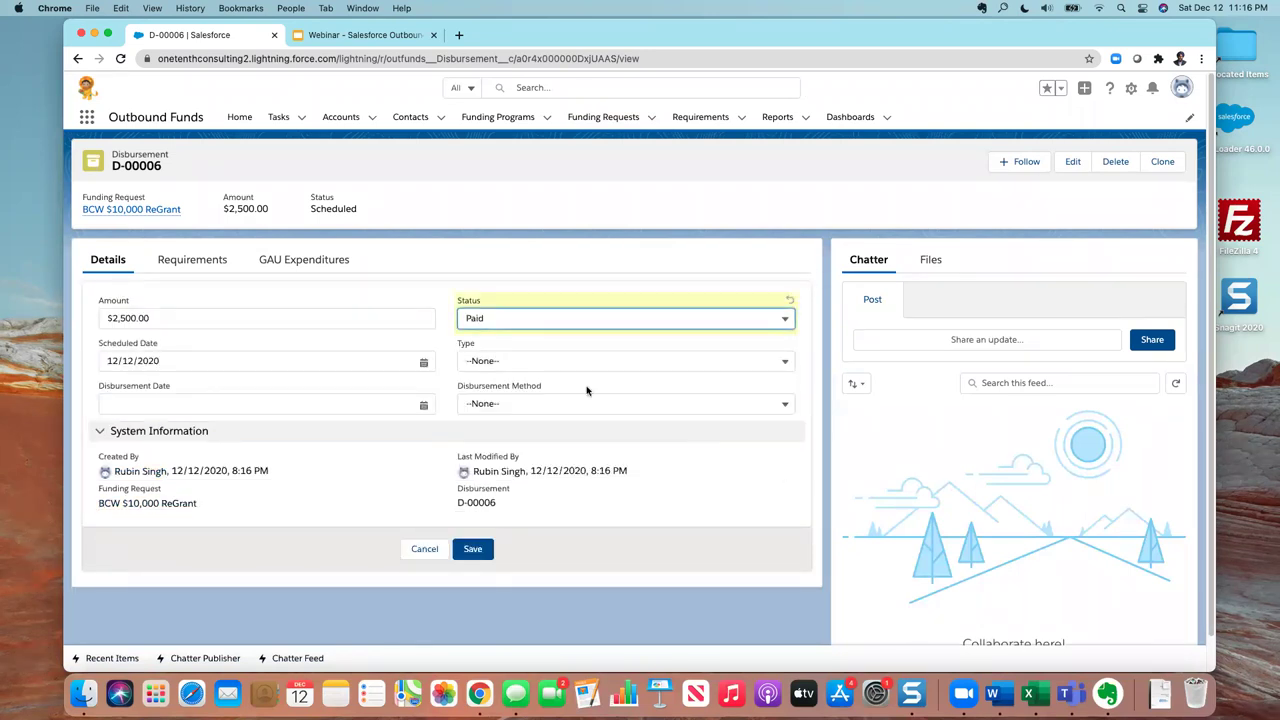
click(510, 363)
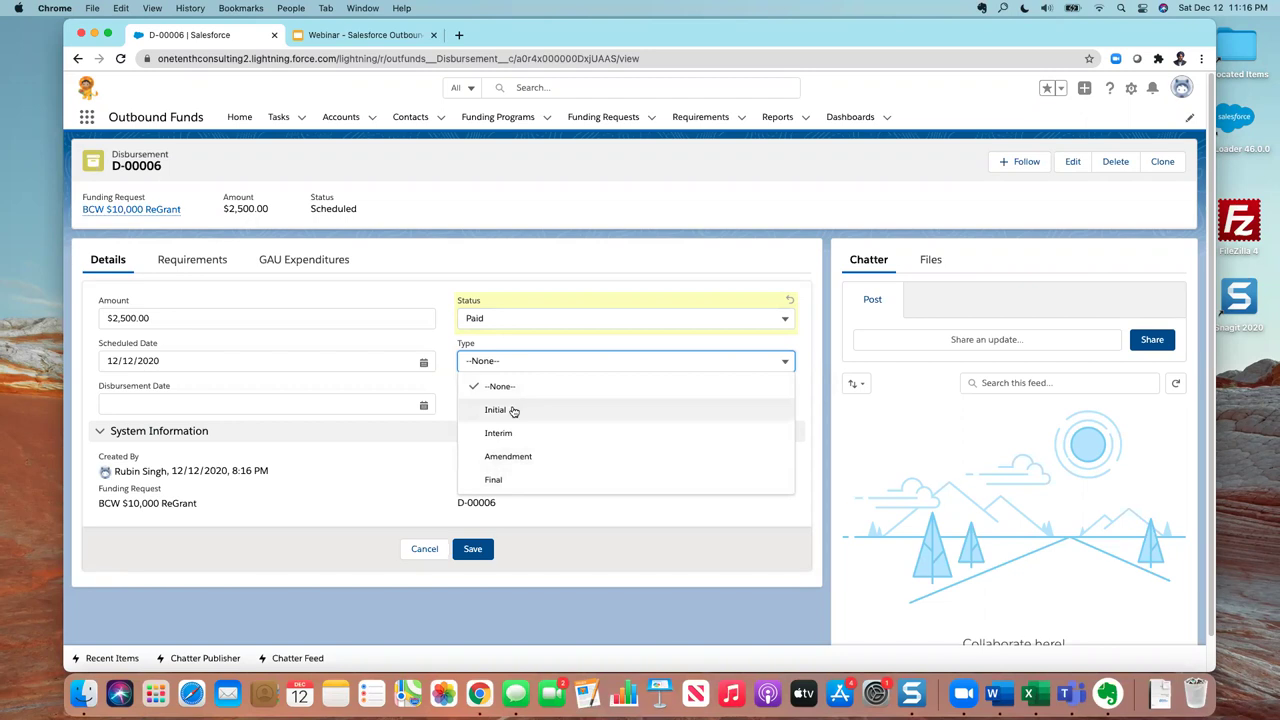
click(497, 410)
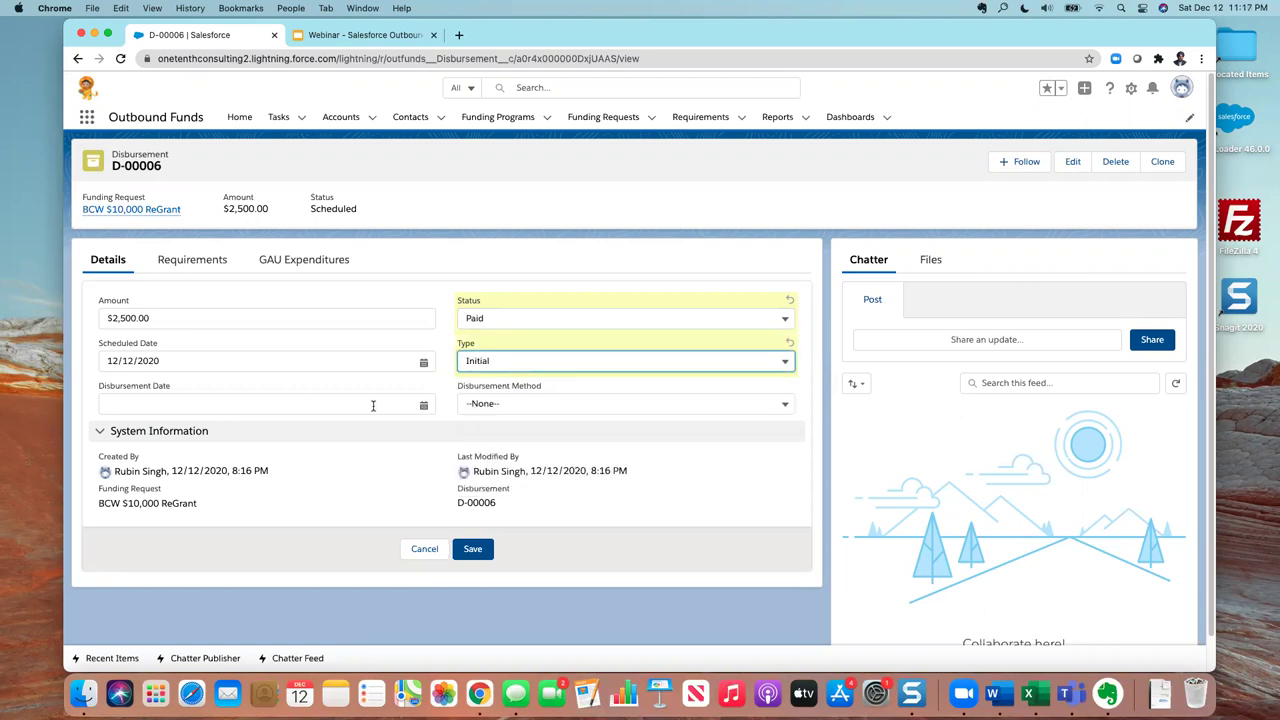
click(490, 404)
click(508, 470)
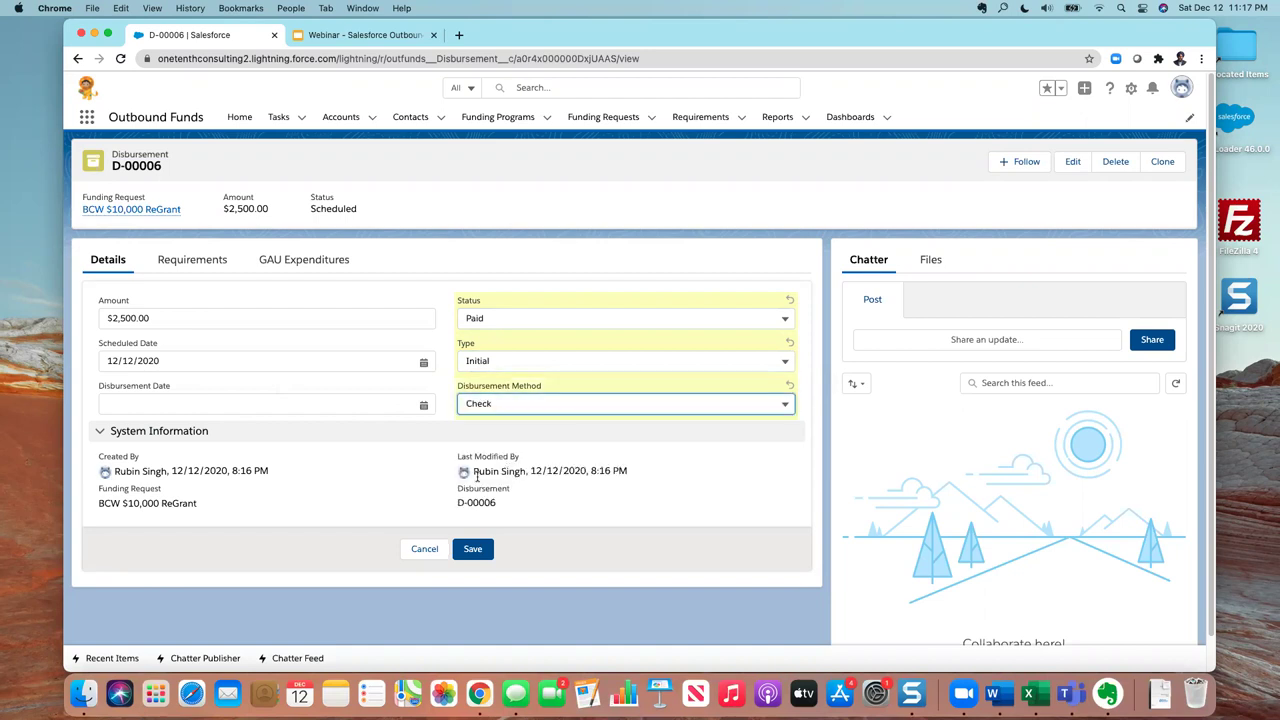
click(472, 548)
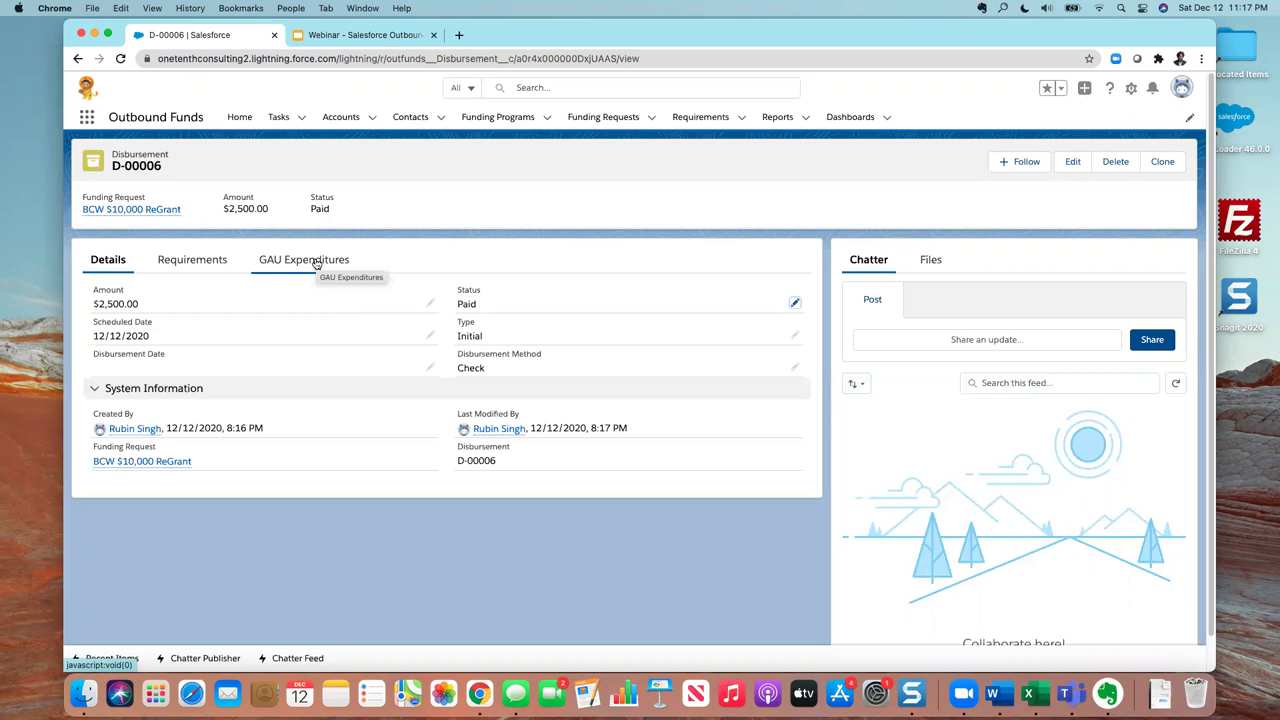
- Try to record a 2500 GAU expenditure against Restricted - Racial Justice on this disbursement, then save the expenditure updates
click(316, 263)
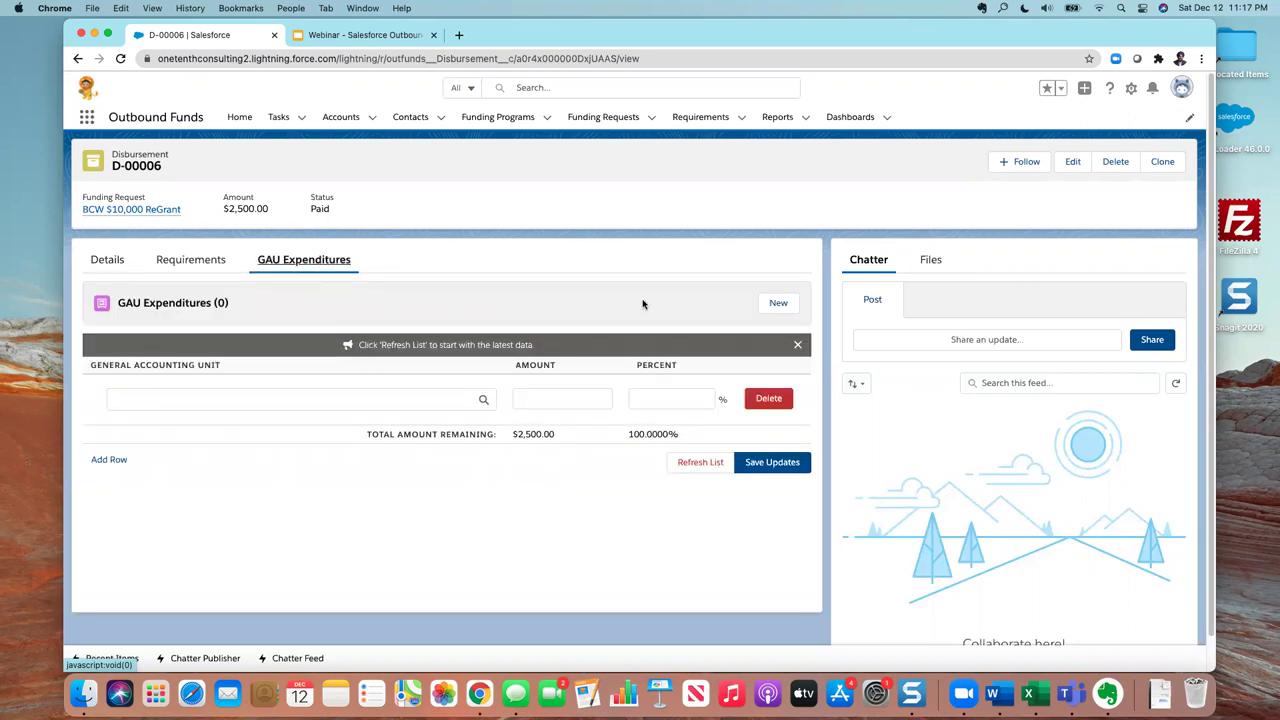
click(778, 302)
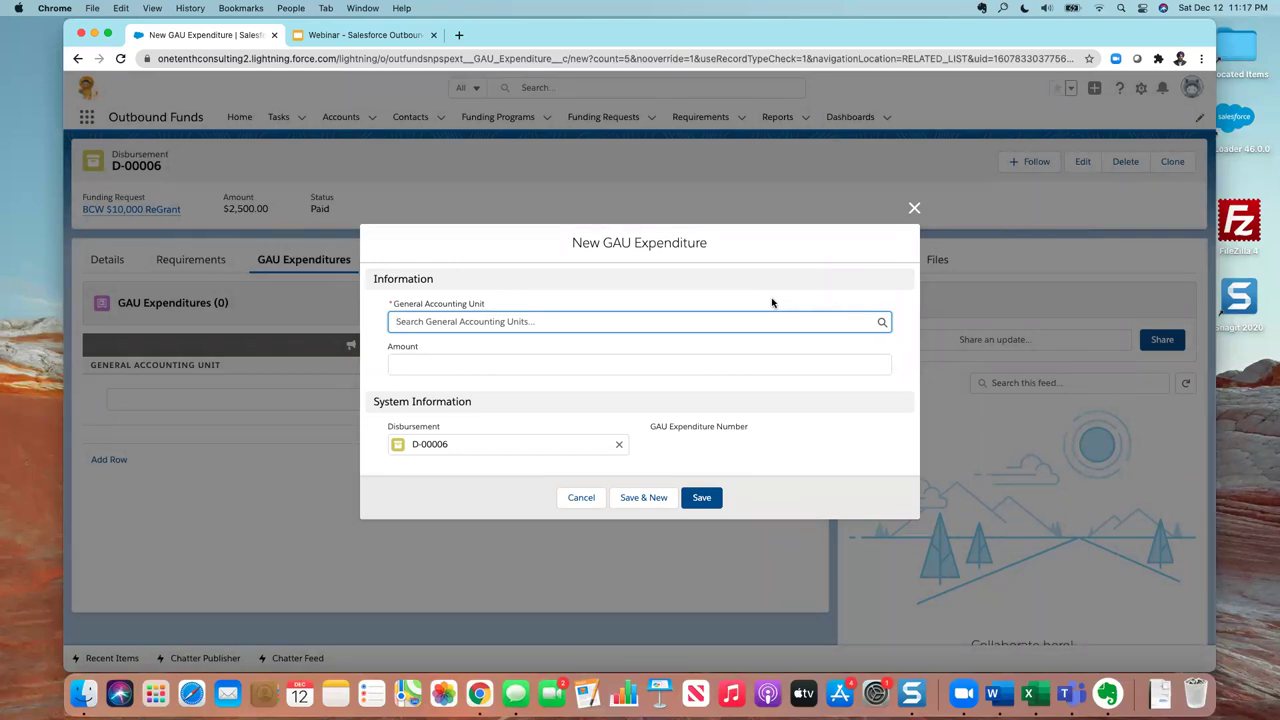
text(rac)
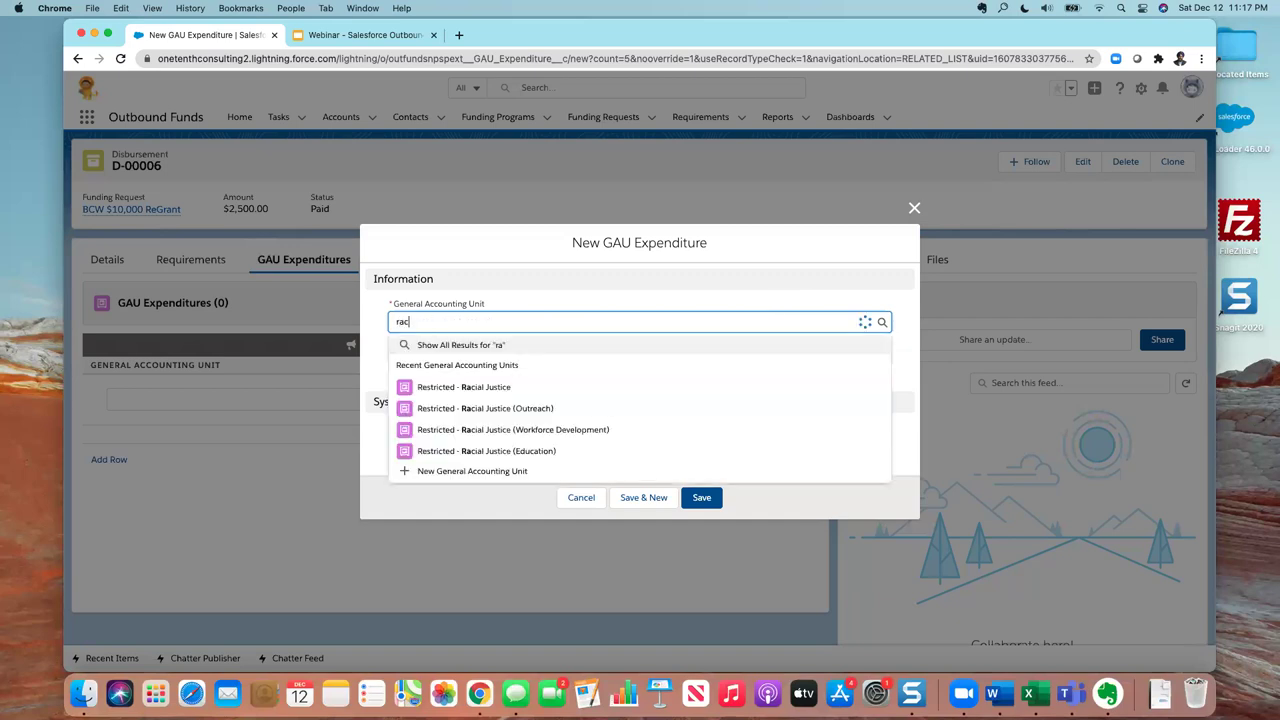
click(606, 366)
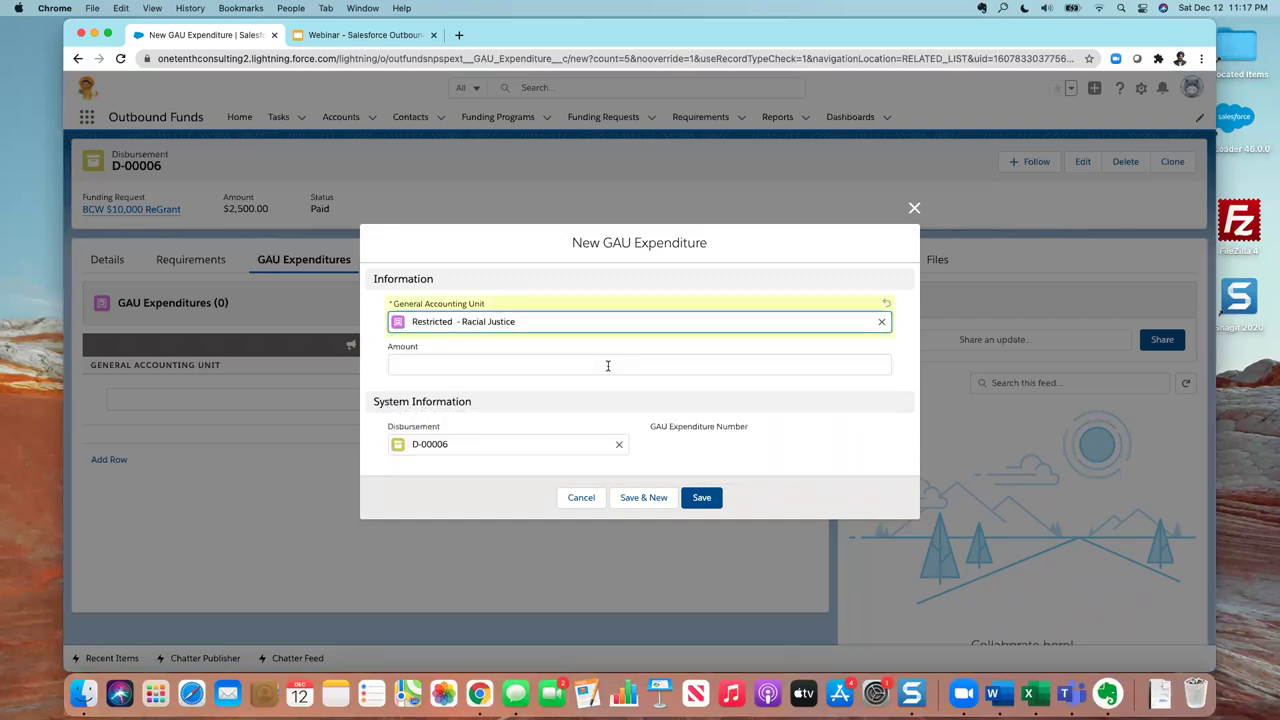
click(566, 370)
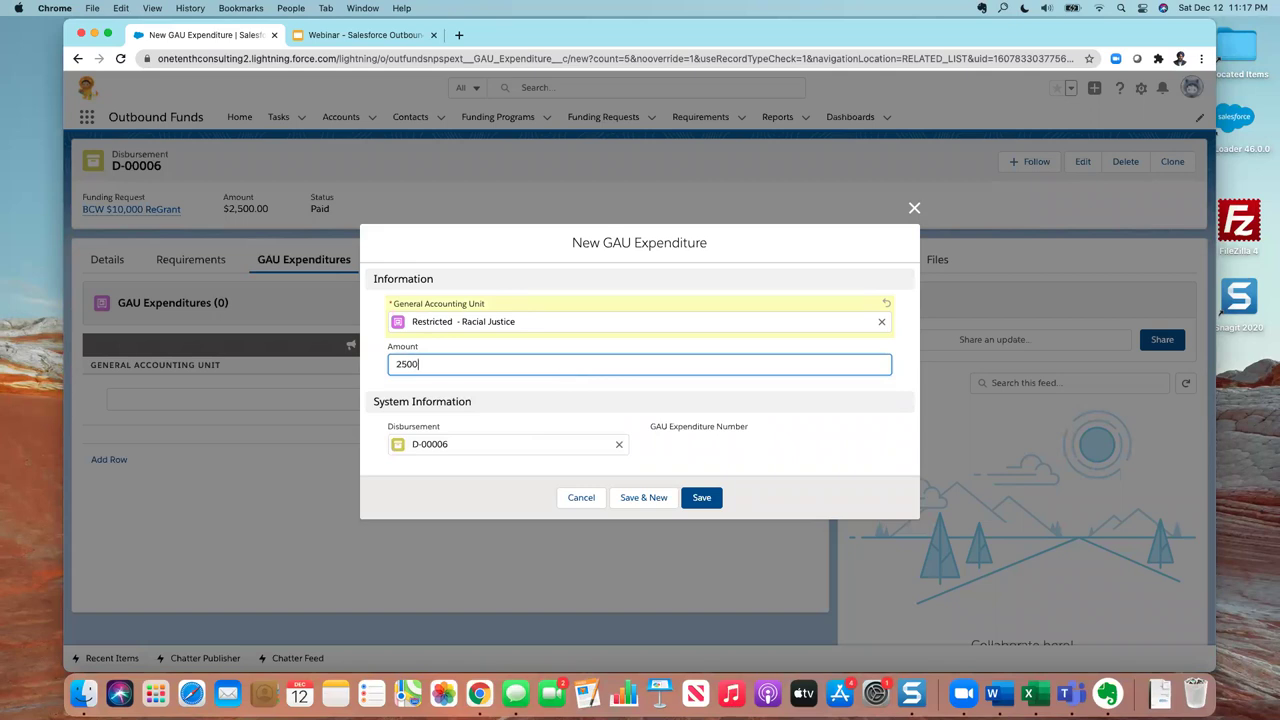
click(702, 495)
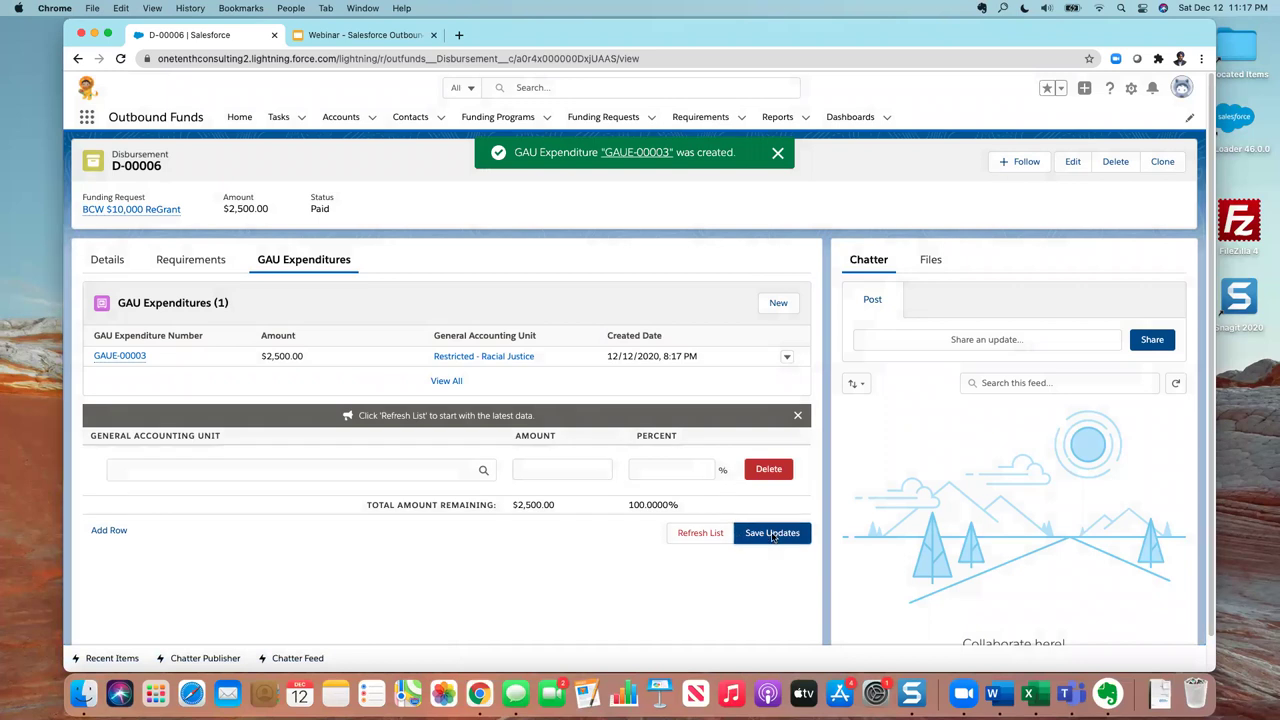
click(772, 533)
- Try to open the disbursement's new GAU expenditure record, returning to the disbursement for a second attempt
click(129, 359)
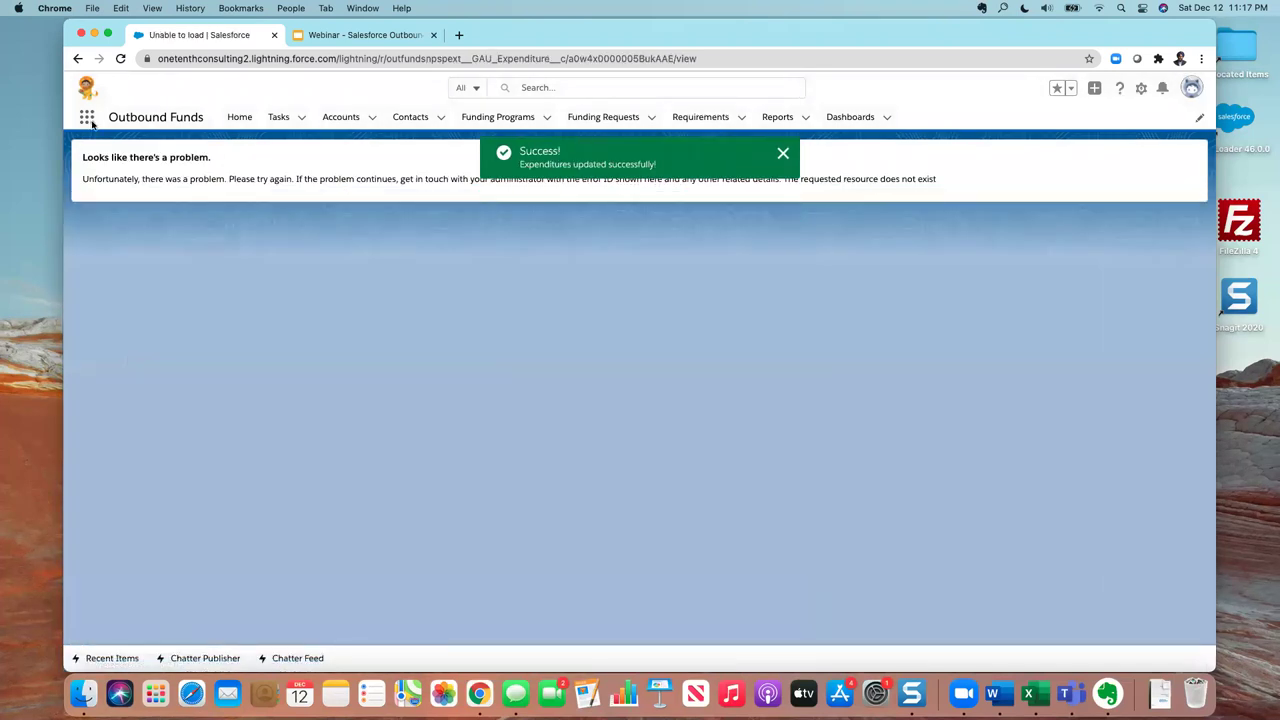
click(79, 58)
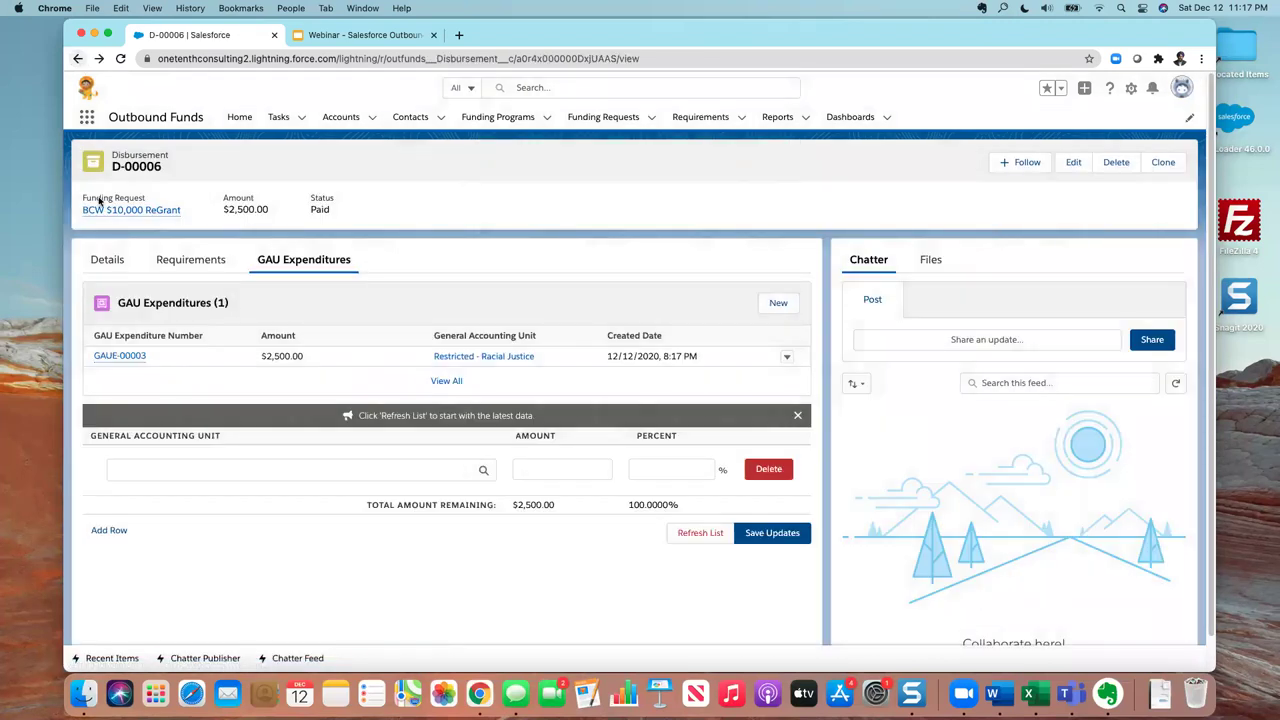
click(126, 356)
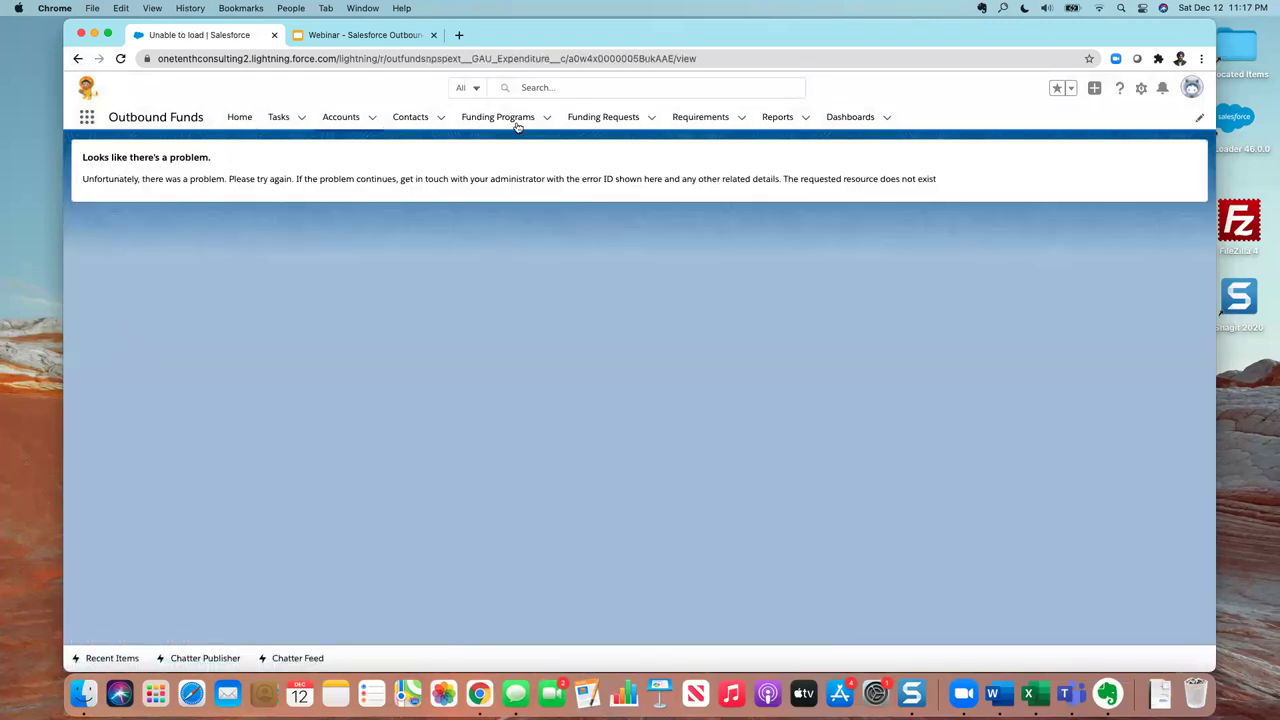
- Find the Restricted - Racial Justice general accounting unit and check its related allocations and expenditures
click(240, 118)
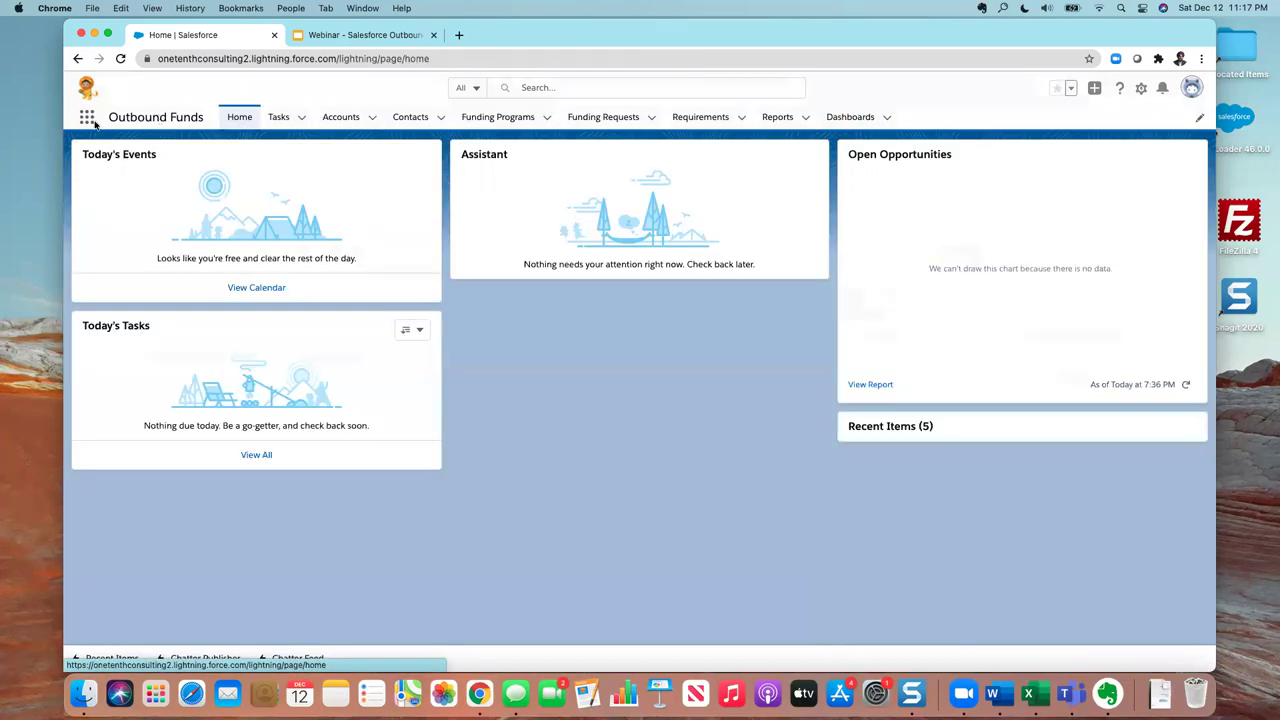
click(88, 119)
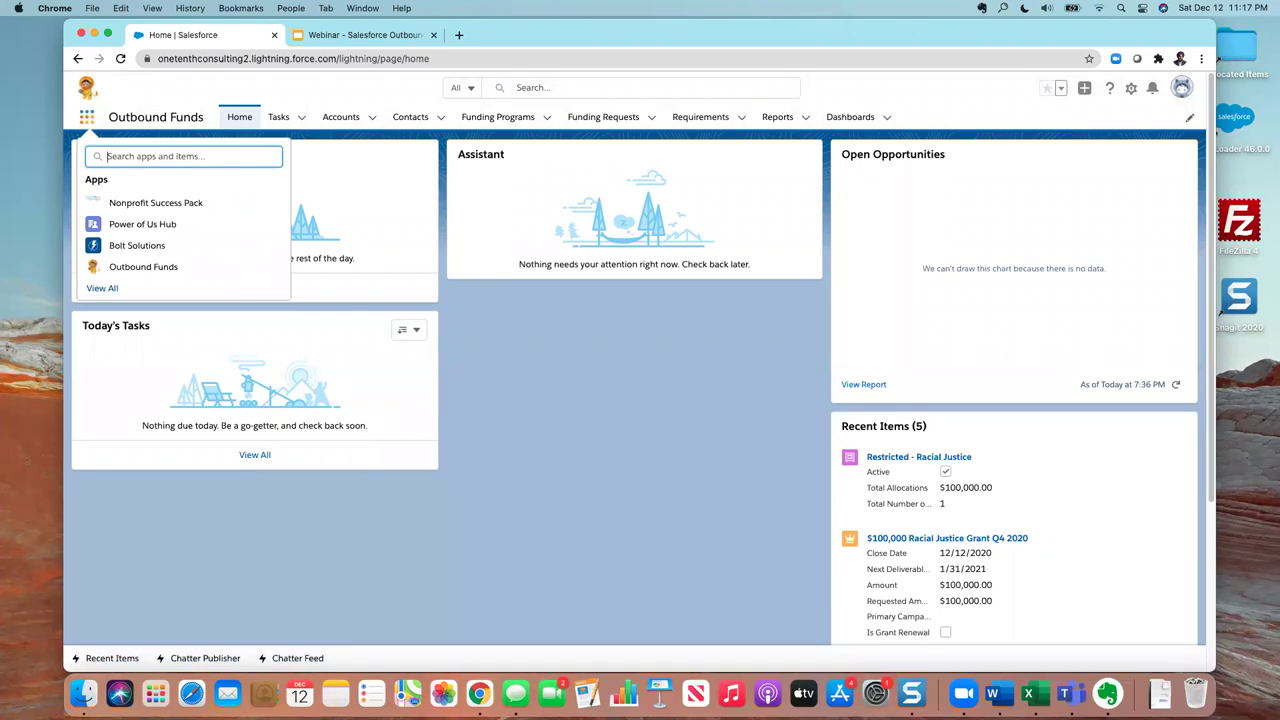
text(gen)
click(150, 242)
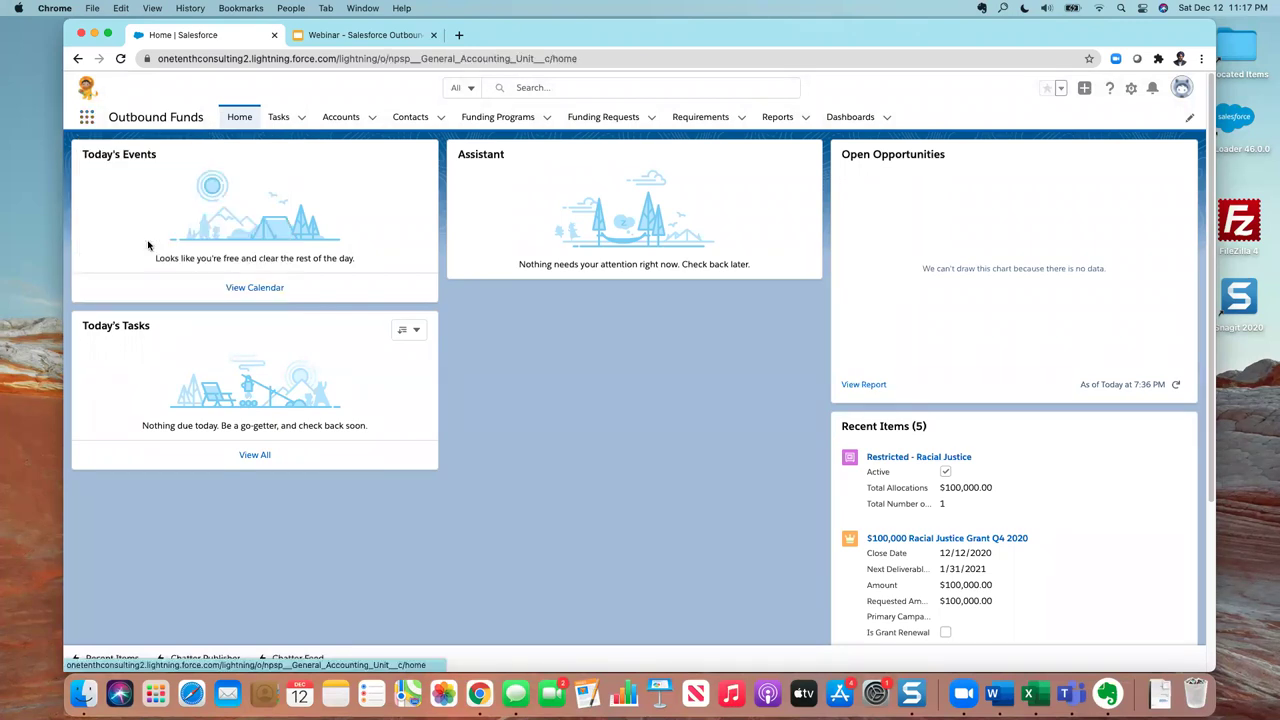
click(172, 243)
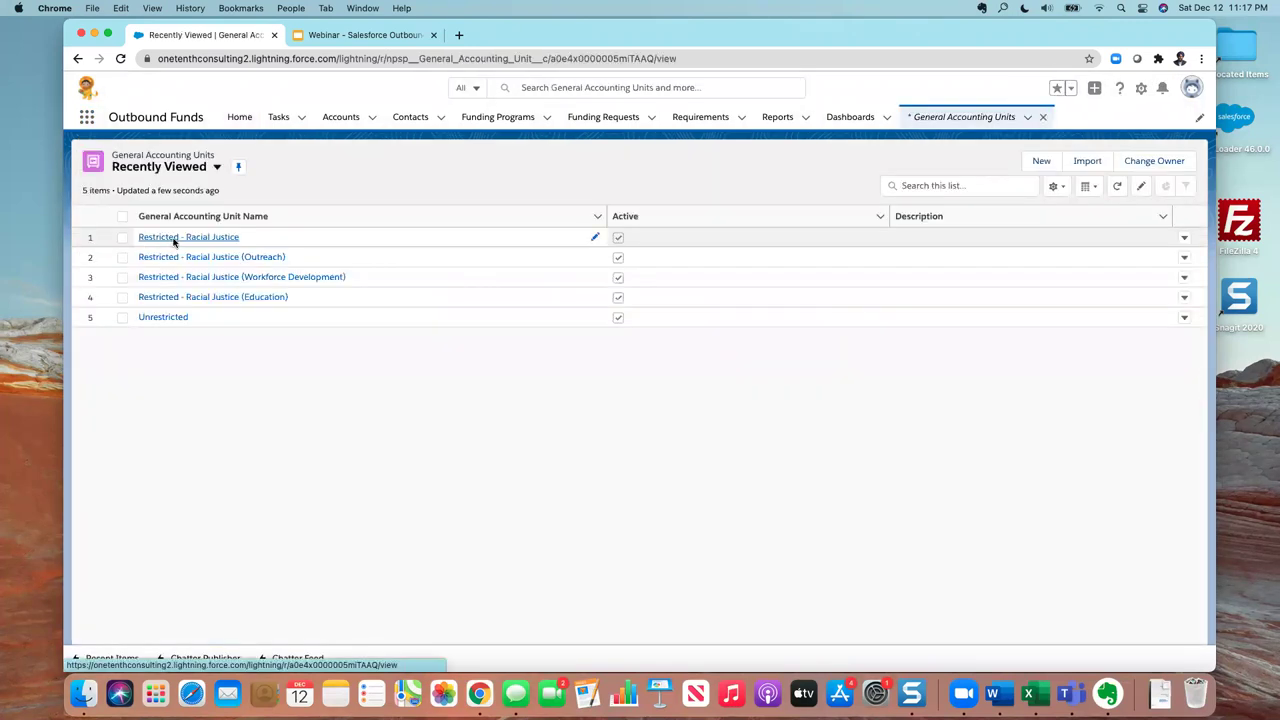
click(176, 259)
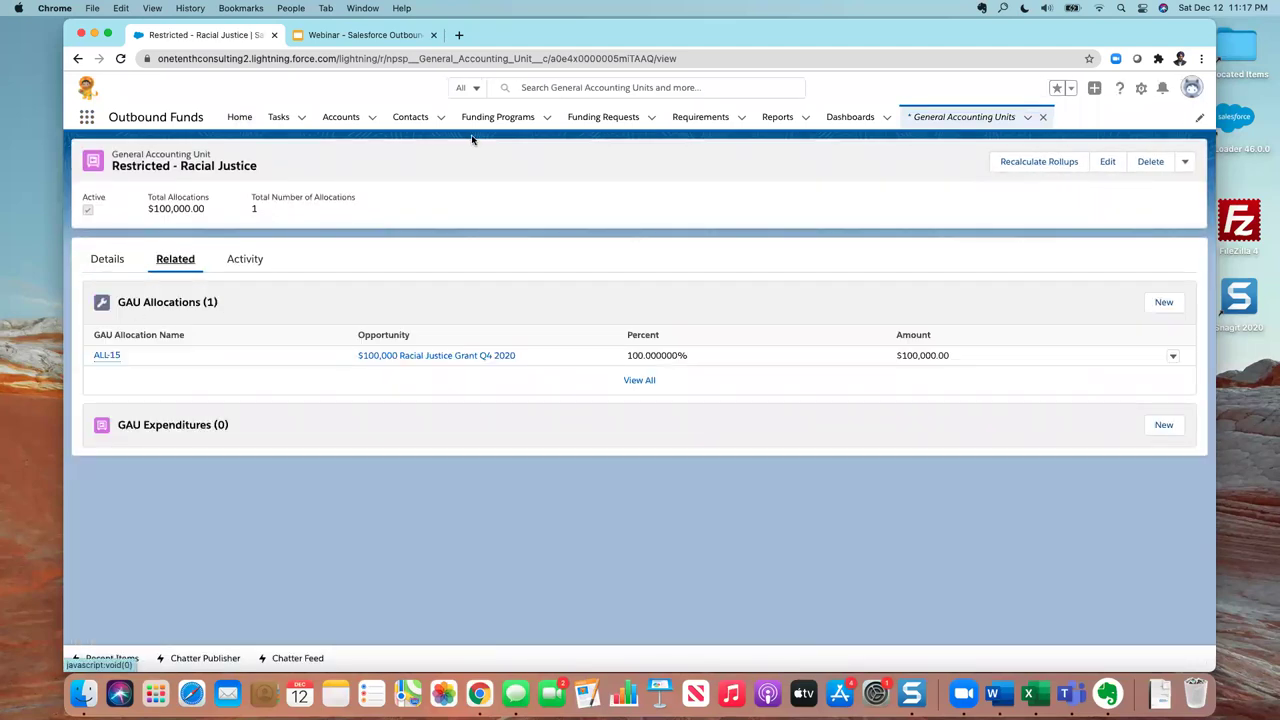
- Reopen the BCW $10,000 ReGrant request's 12/12/2020 disbursement and add a $2,500 GAU expenditure against Restricted - Racial Justice
click(603, 117)
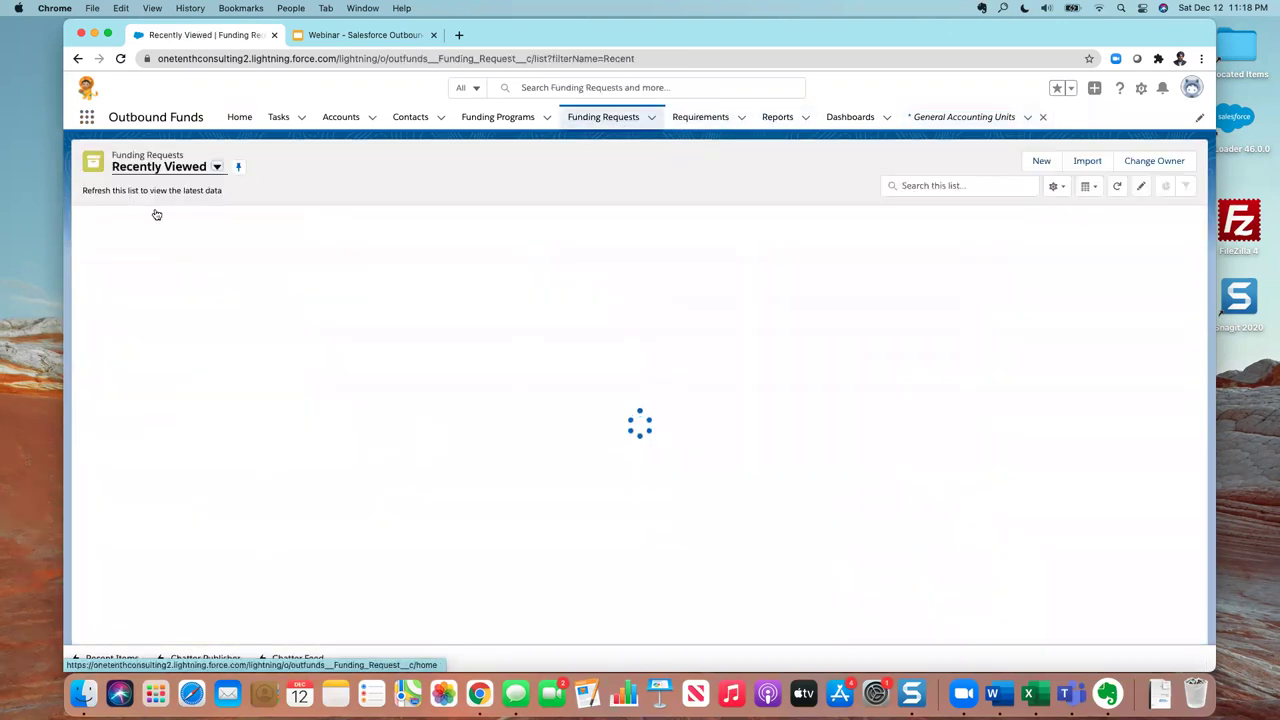
click(181, 238)
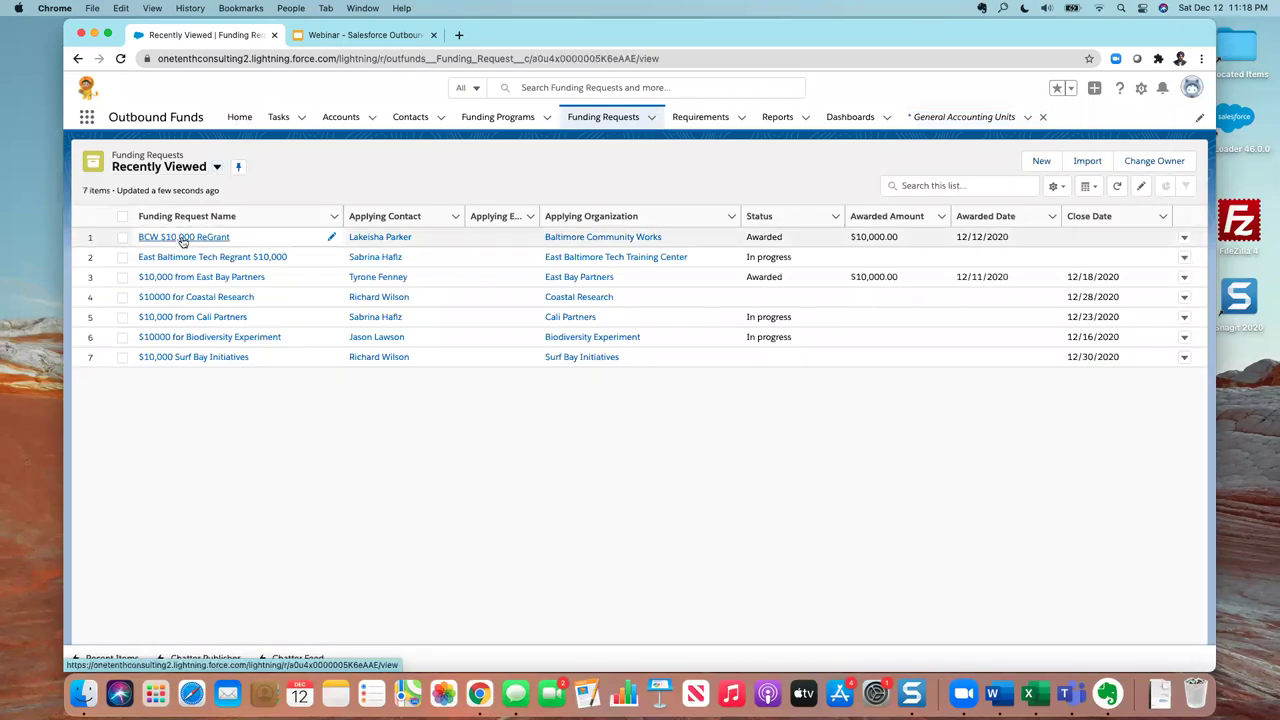
click(274, 260)
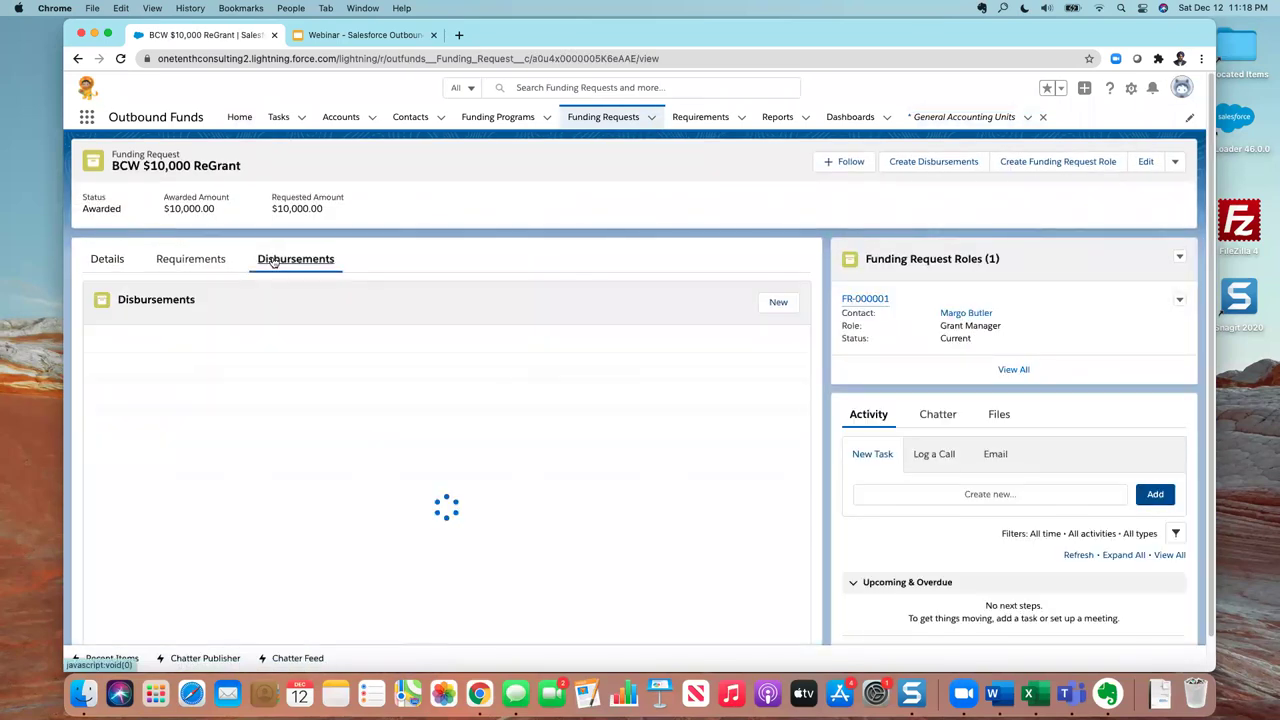
click(146, 372)
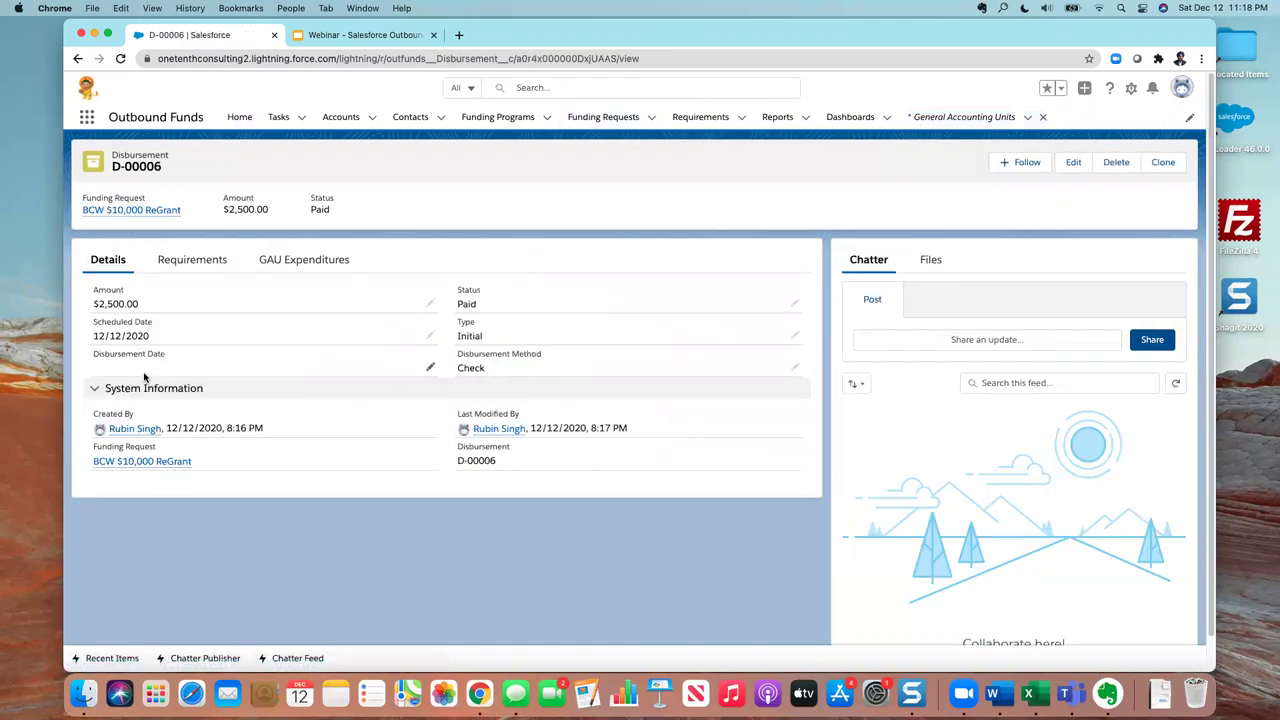
click(304, 266)
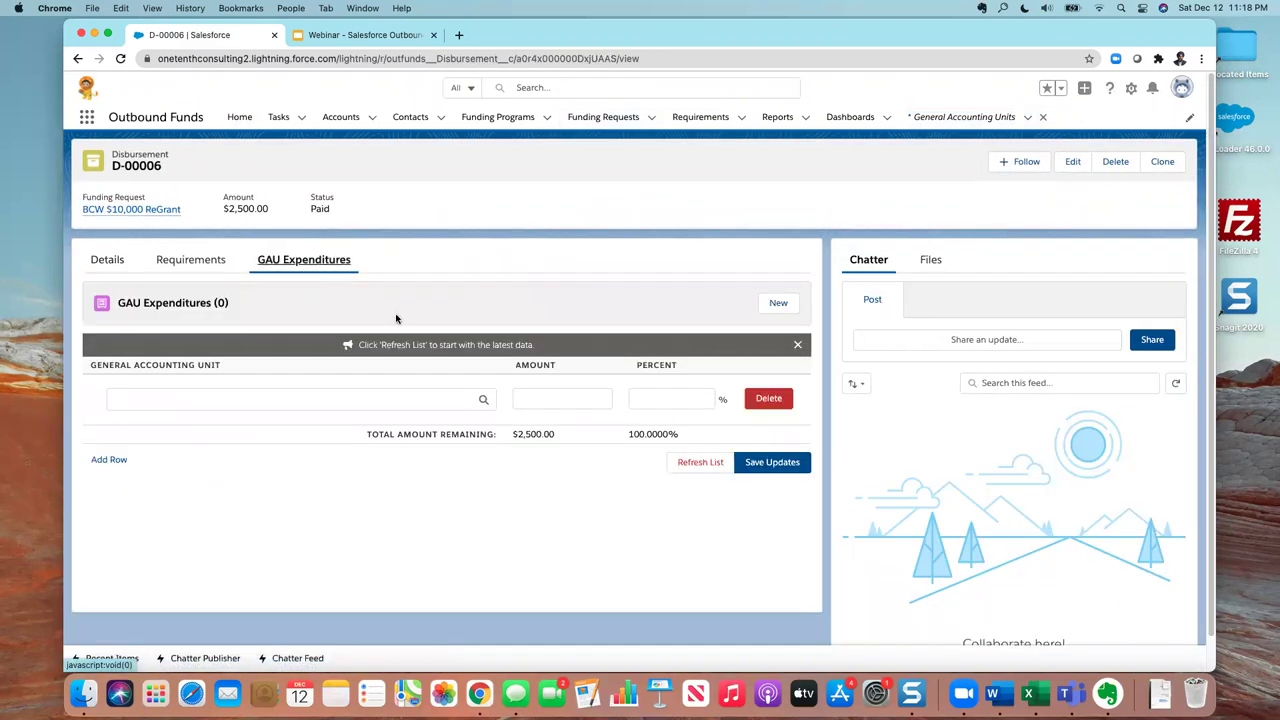
click(775, 303)
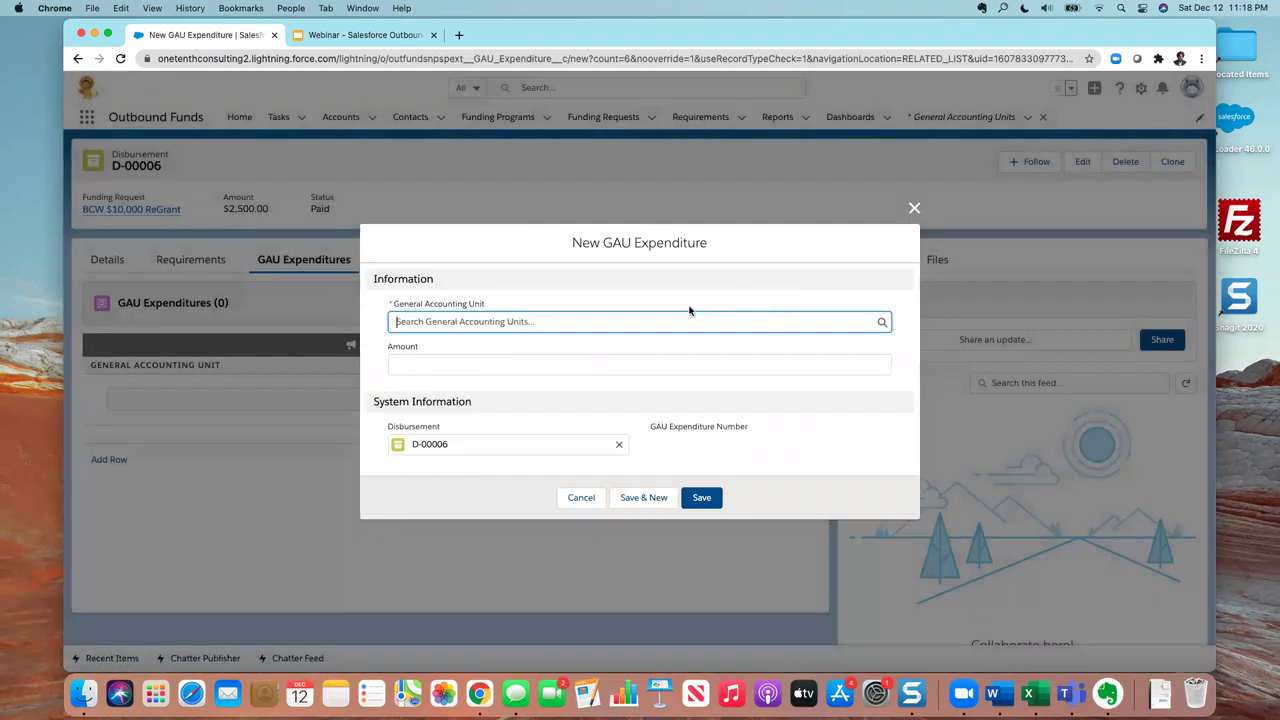
click(617, 320)
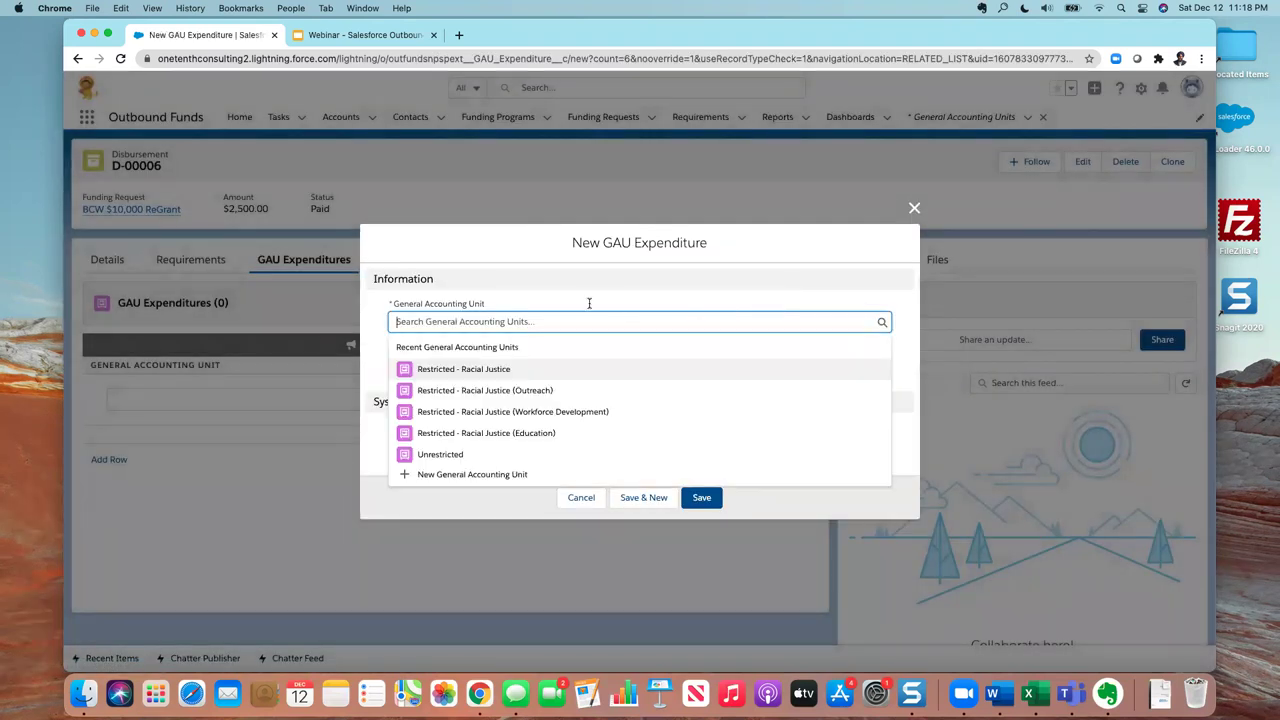
click(490, 369)
click(490, 369)
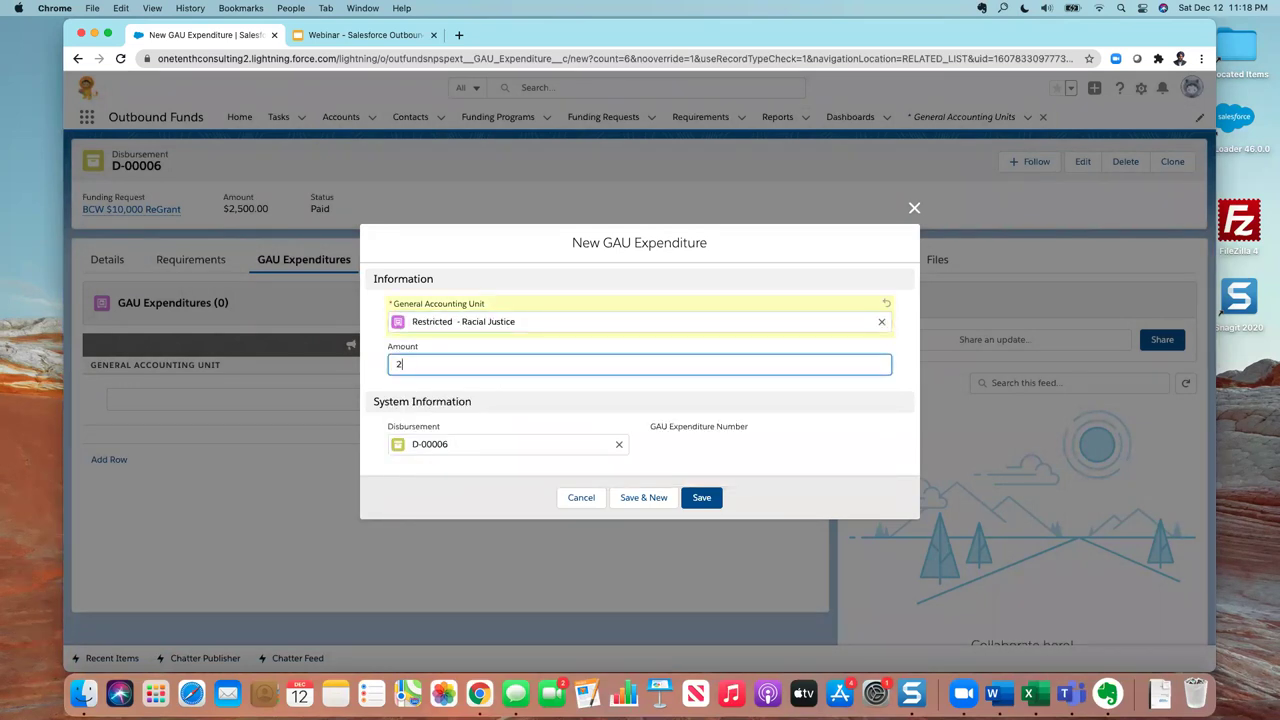
click(701, 498)
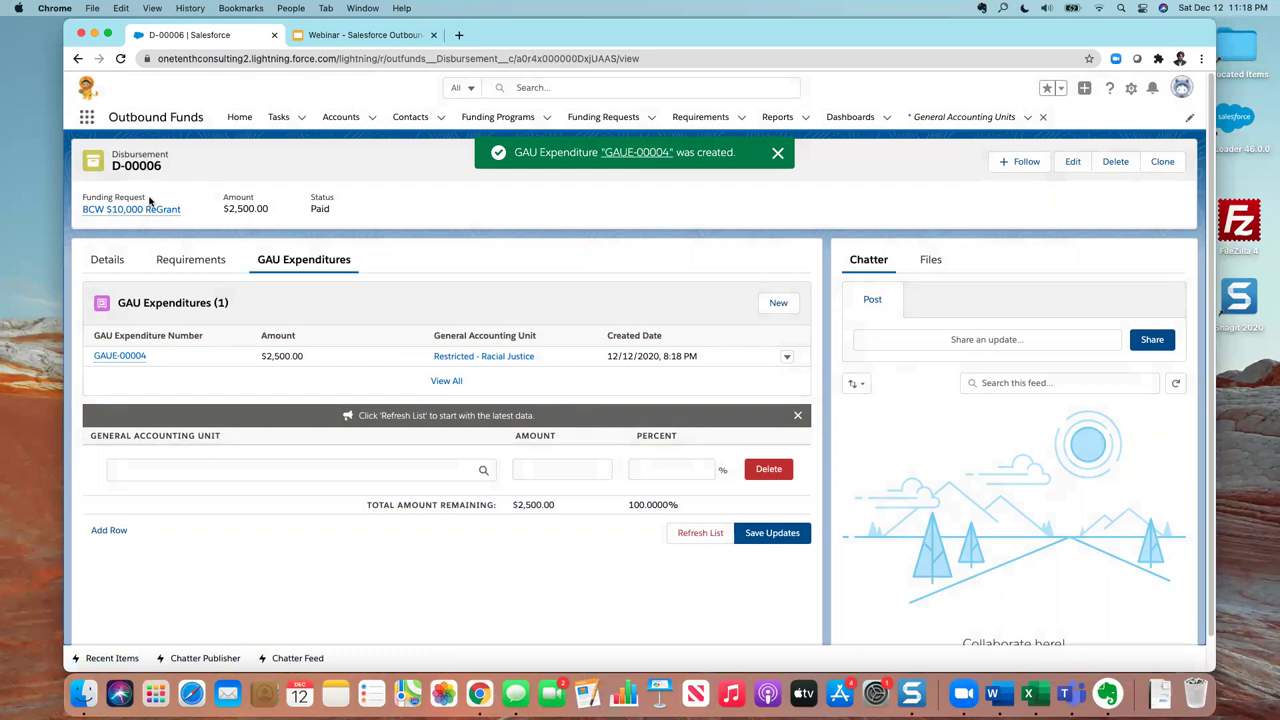
- From the new GAU expenditure, open its general accounting unit and review the amount available and disbursement information
click(118, 356)
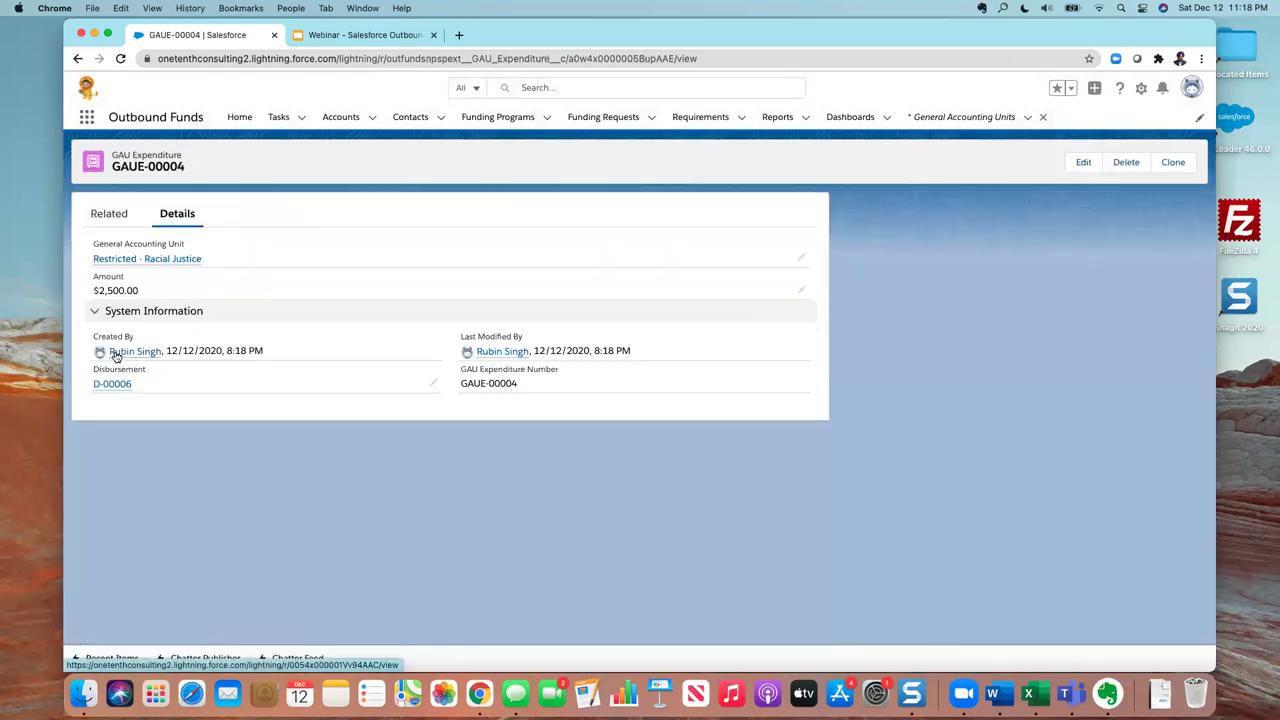
click(146, 259)
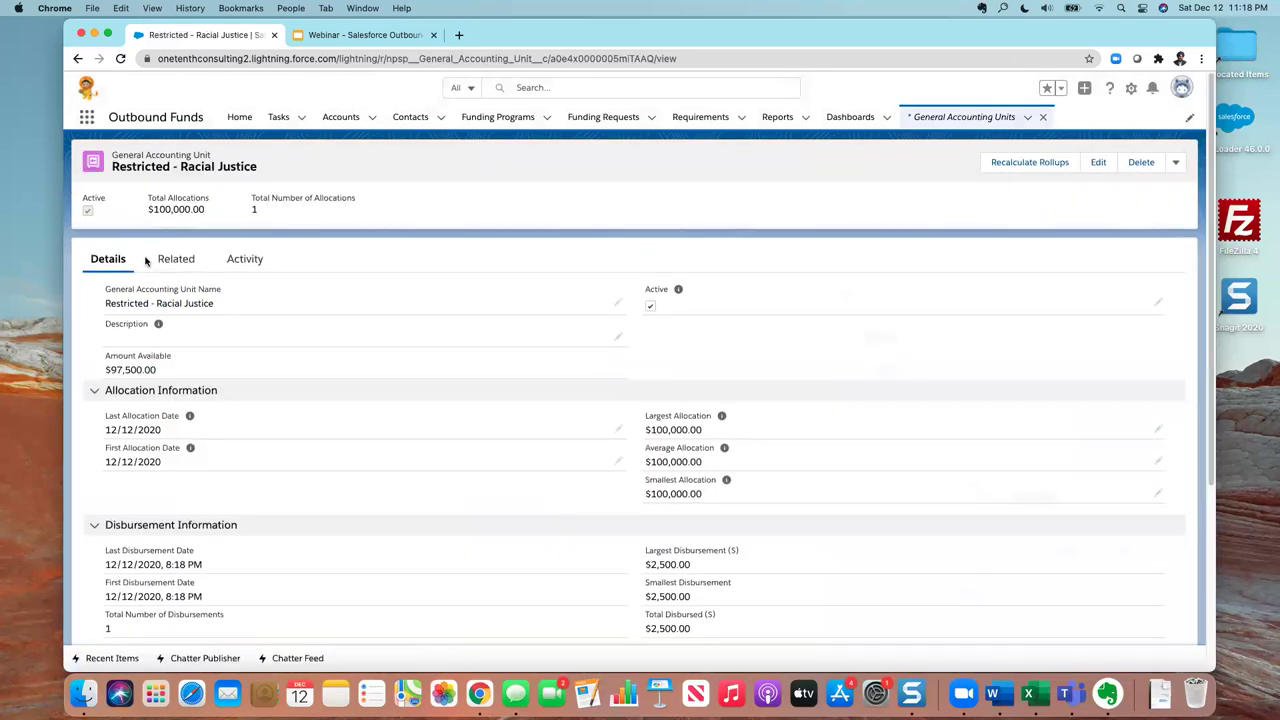
click(183, 261)
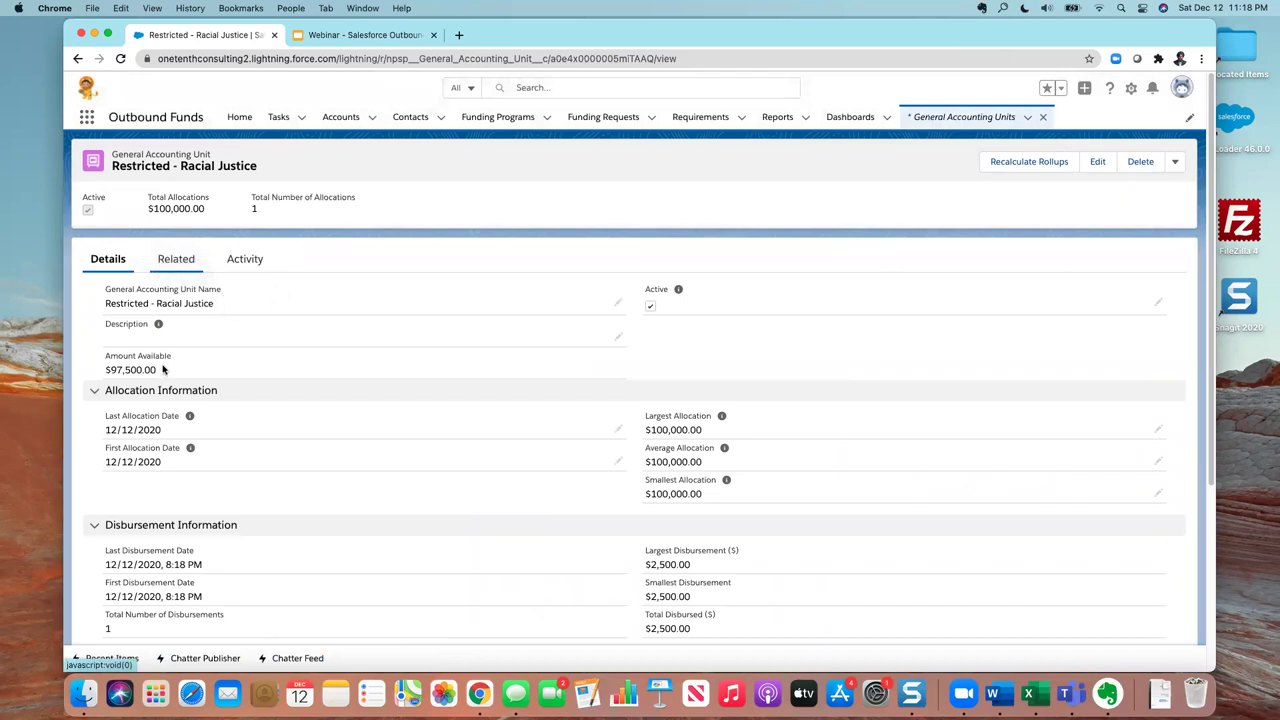
scroll(440, 410, down, 2)
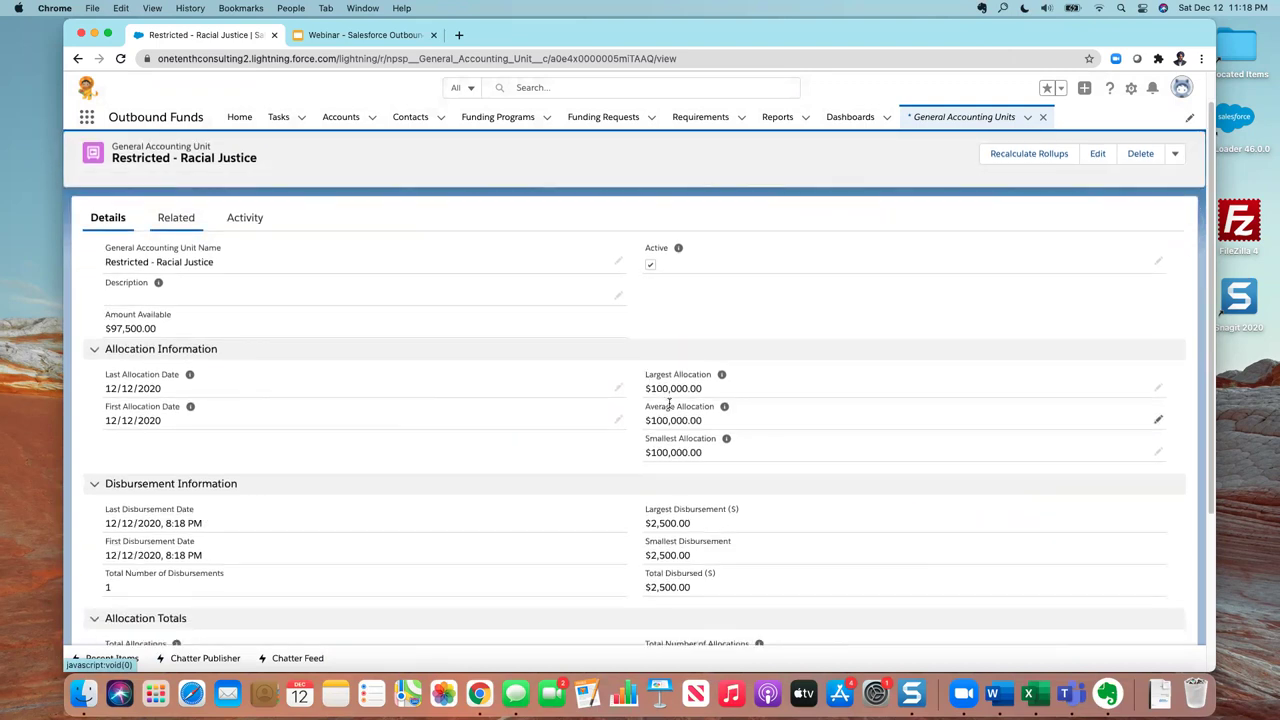
scroll(669, 403, down, 2)
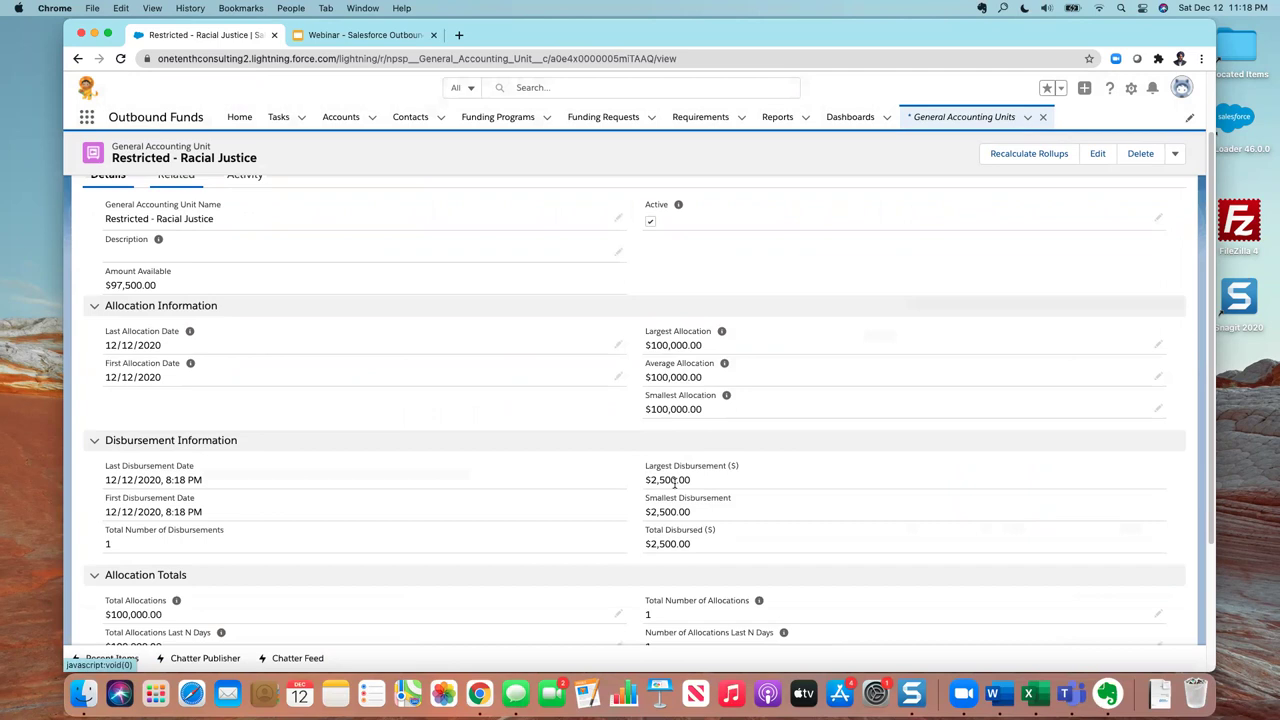
- Review the allocations and expenditures related to the Restricted - Racial Justice general accounting unit
scroll(600, 450, up, 4)
click(176, 262)
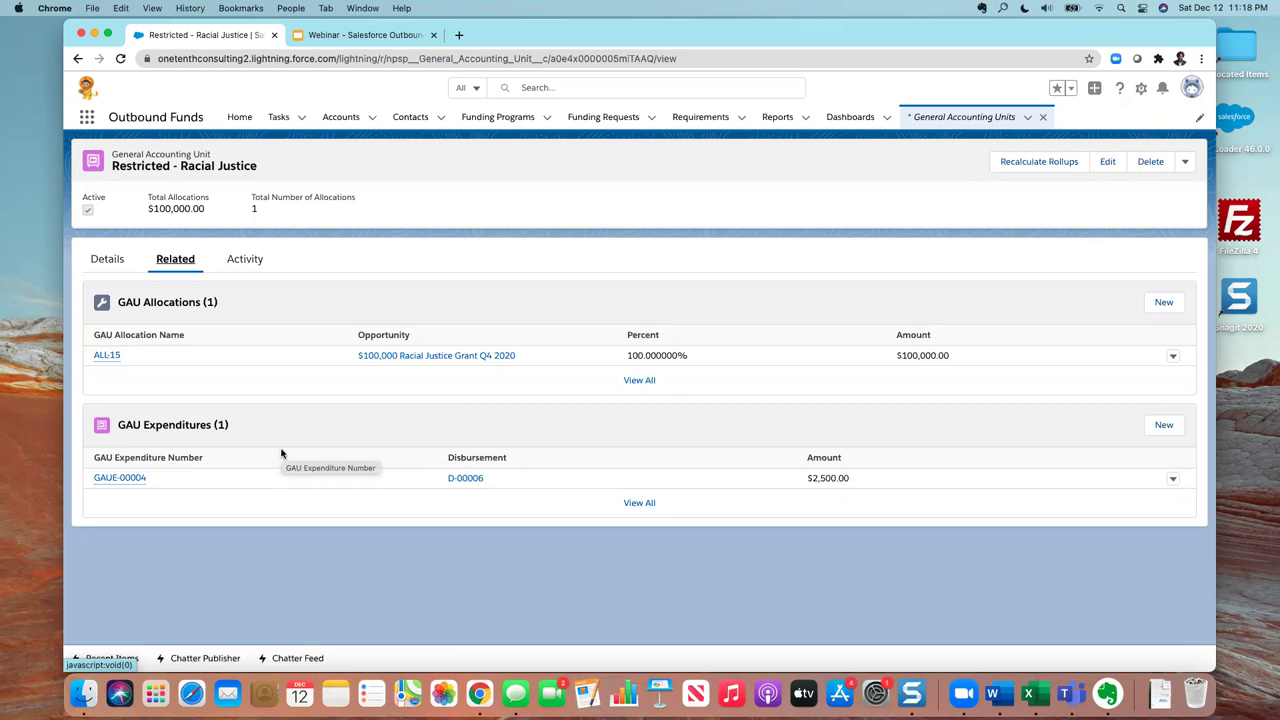
- Open the BCW $10,000 ReGrant request's funding program, $50,000 Racial Justice Regrants, and examine its program analysis chart of total and available amounts
click(601, 118)
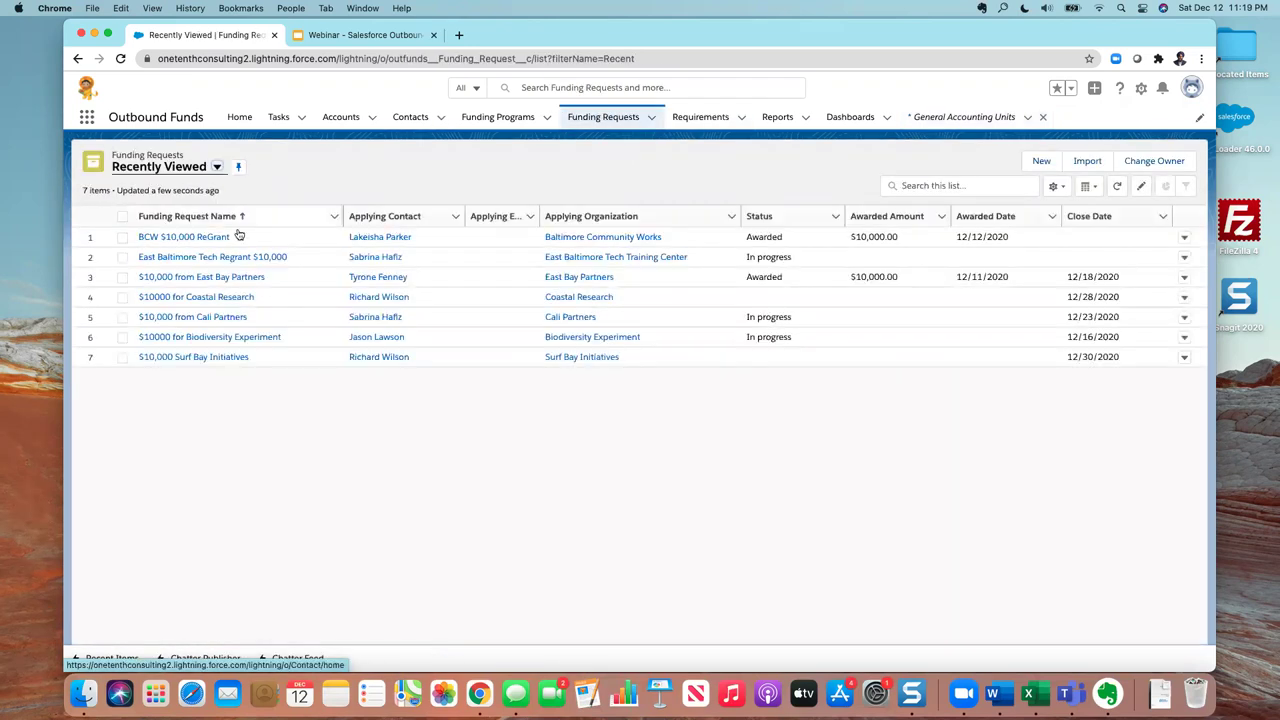
click(214, 239)
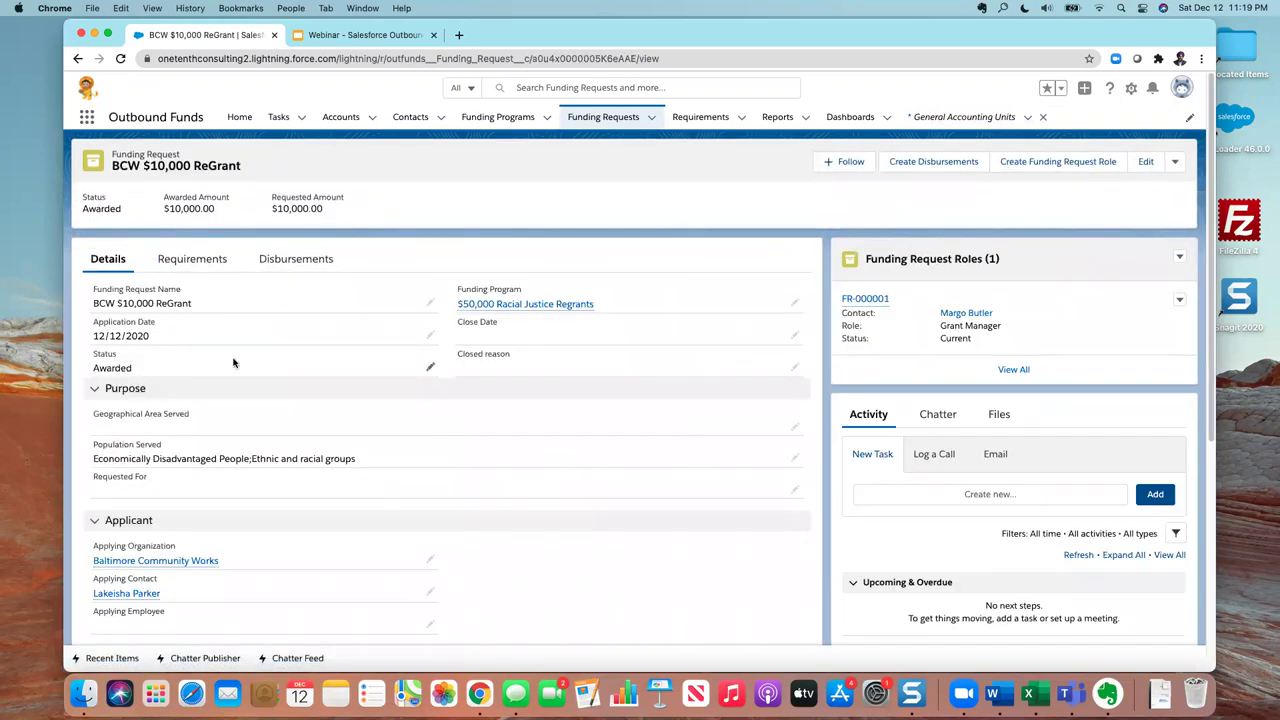
click(511, 310)
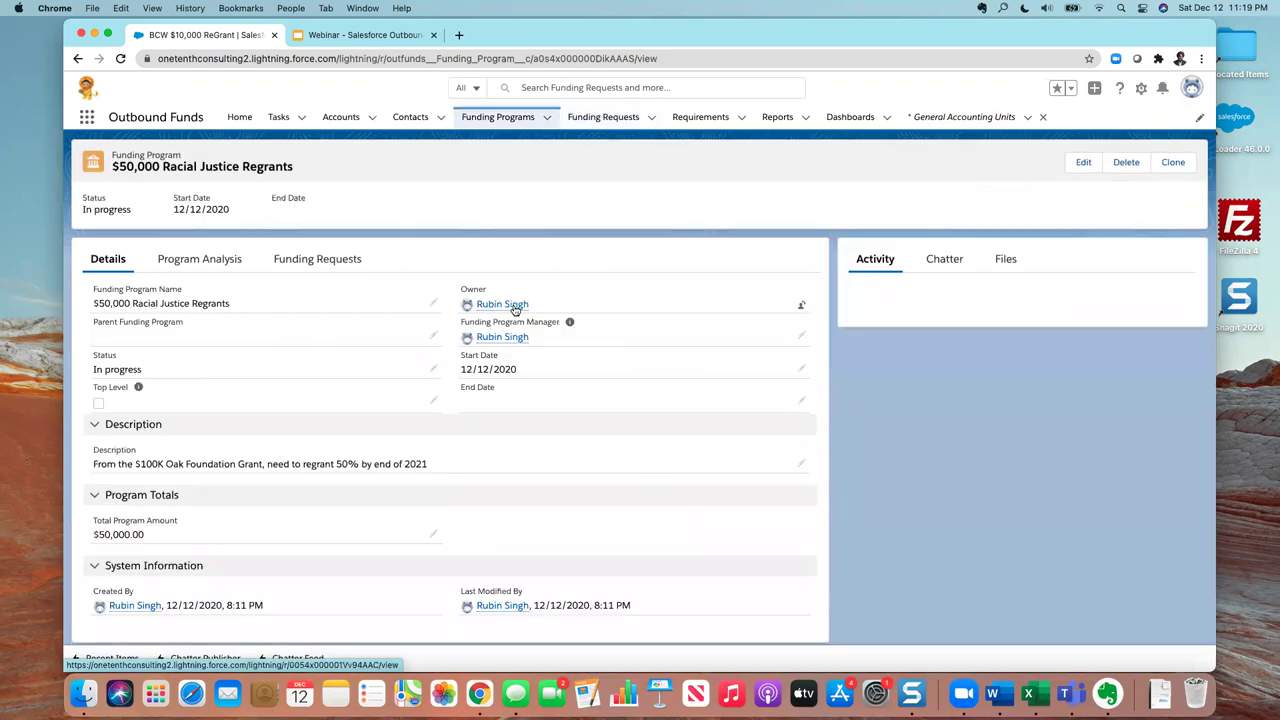
click(230, 262)
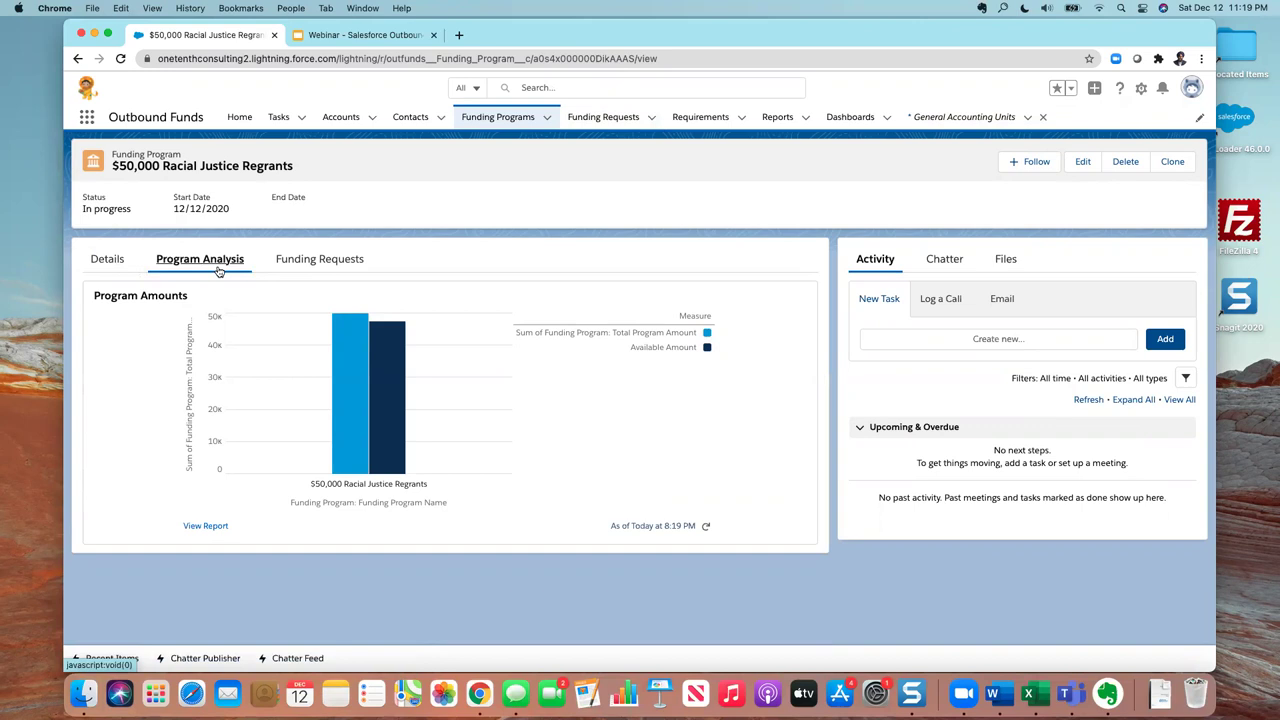
mouse_move(376, 434)
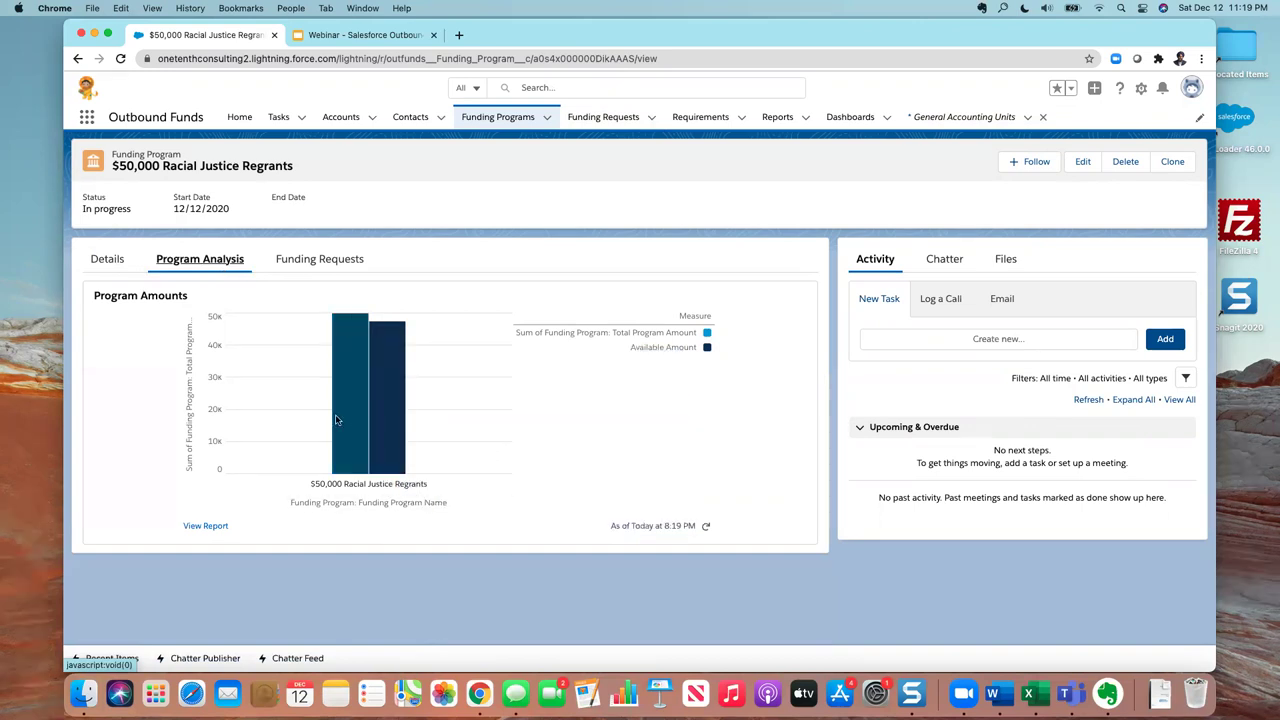
mouse_move(336, 343)
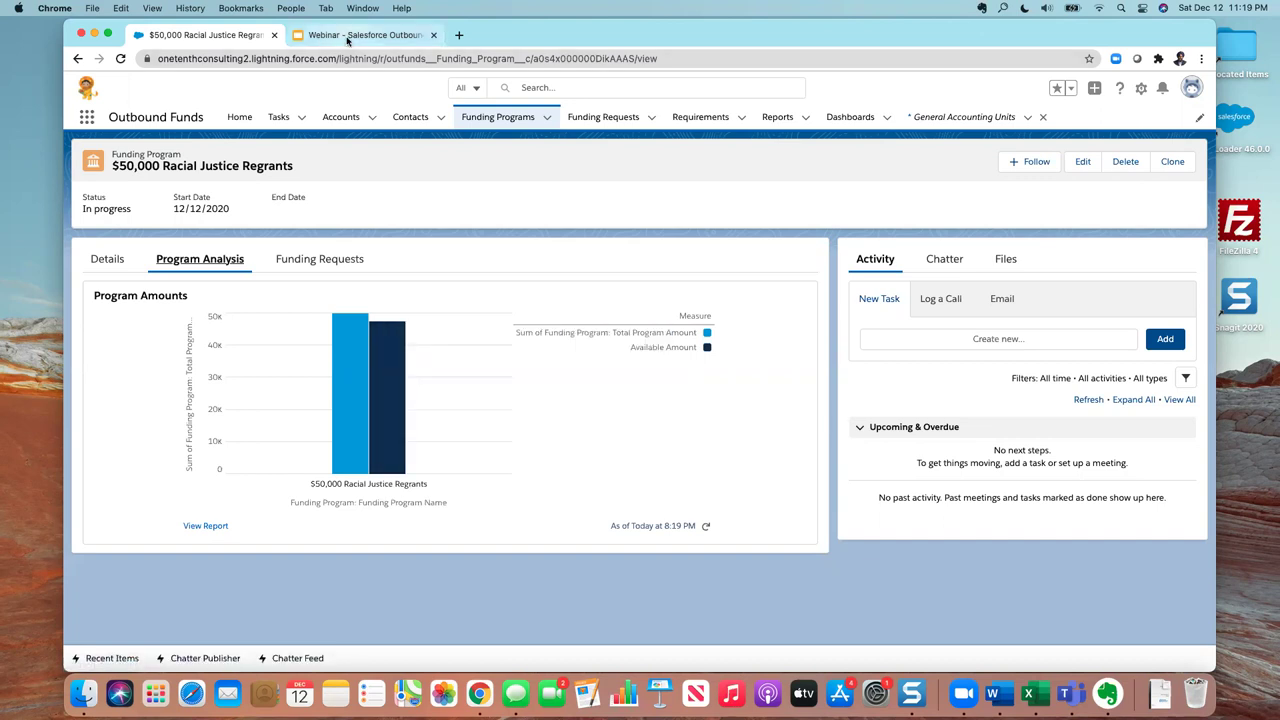
- Switch to the Salesforce Outbound Funds Module webinar deck in Google Slides and present it full screen, advancing to the "What we like" slide
click(347, 37)
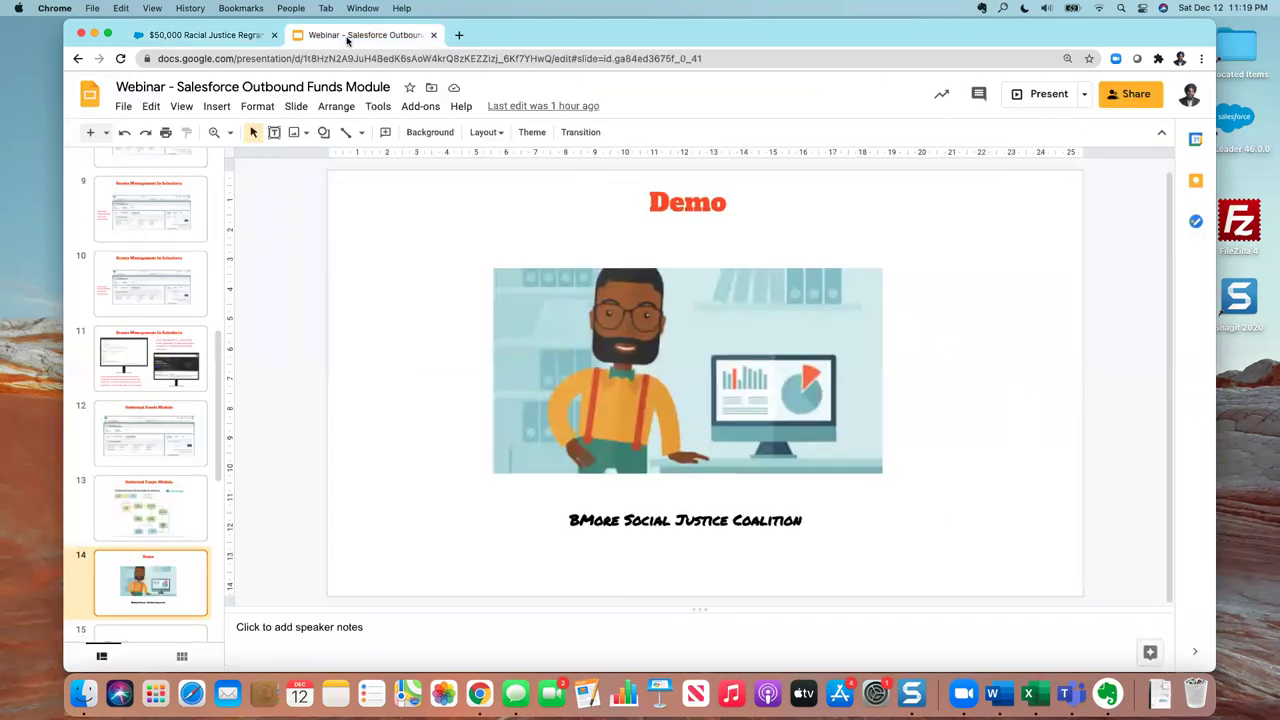
click(1044, 97)
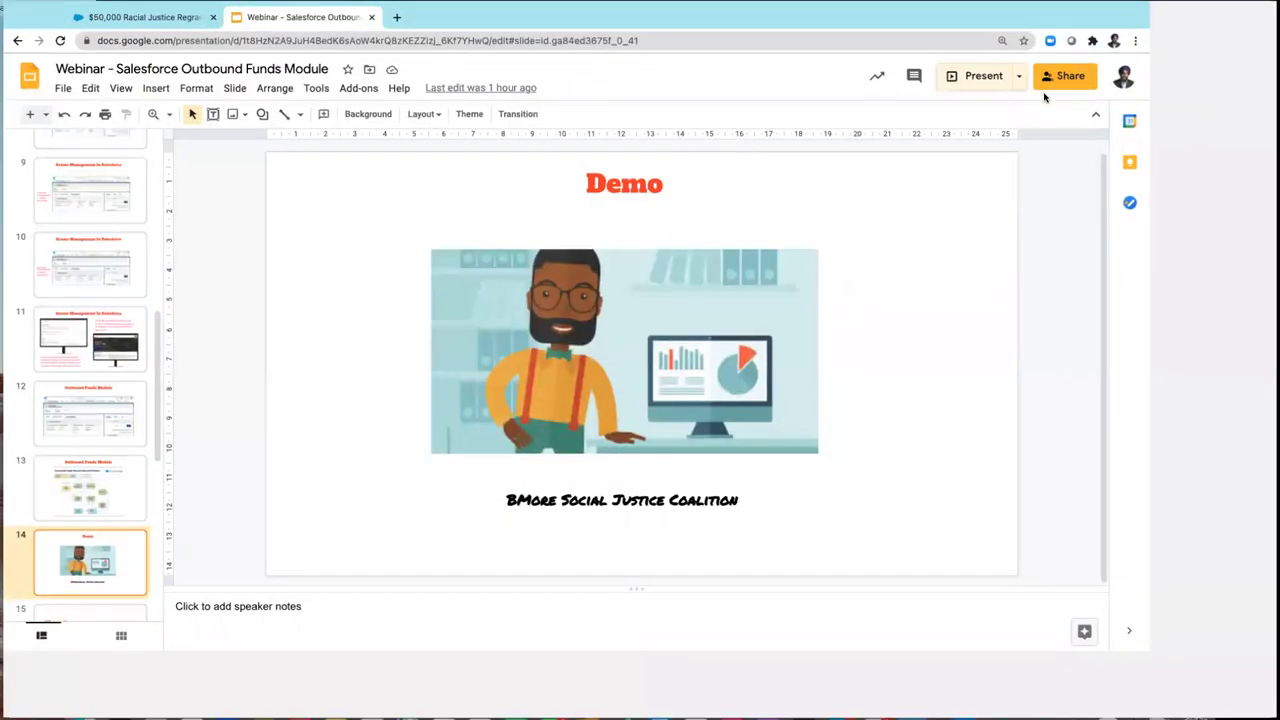
key(Right)
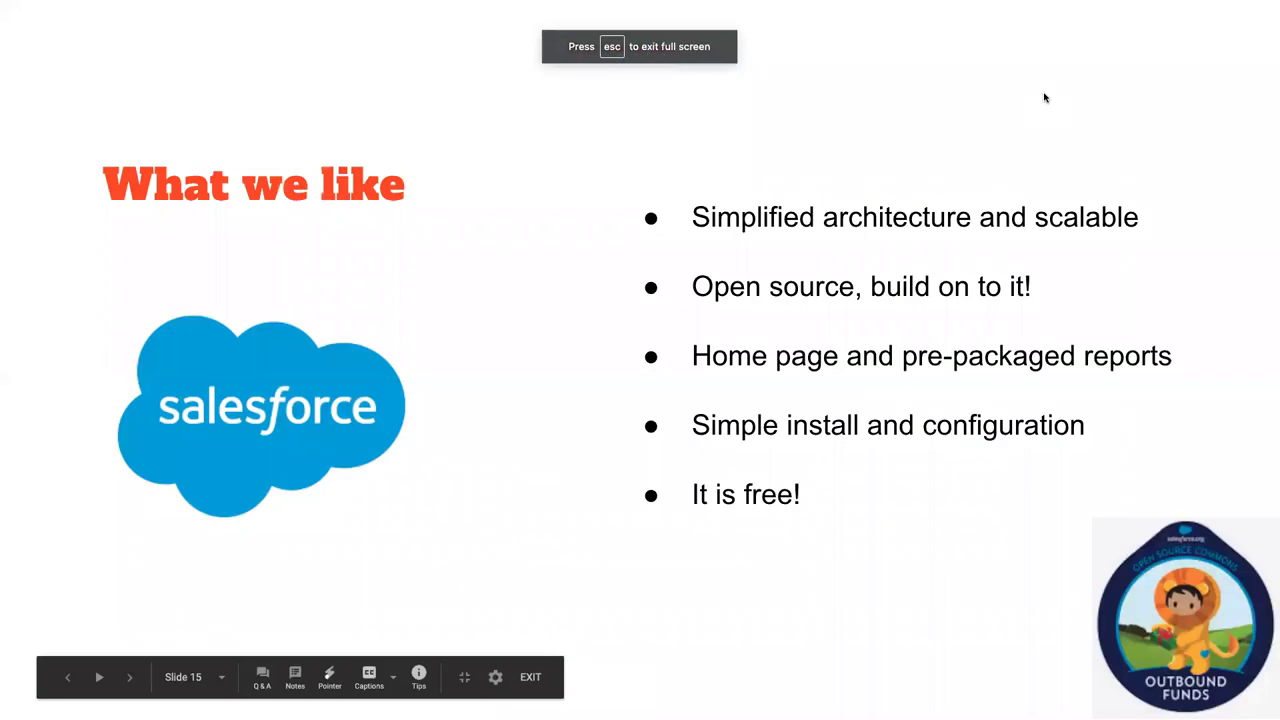